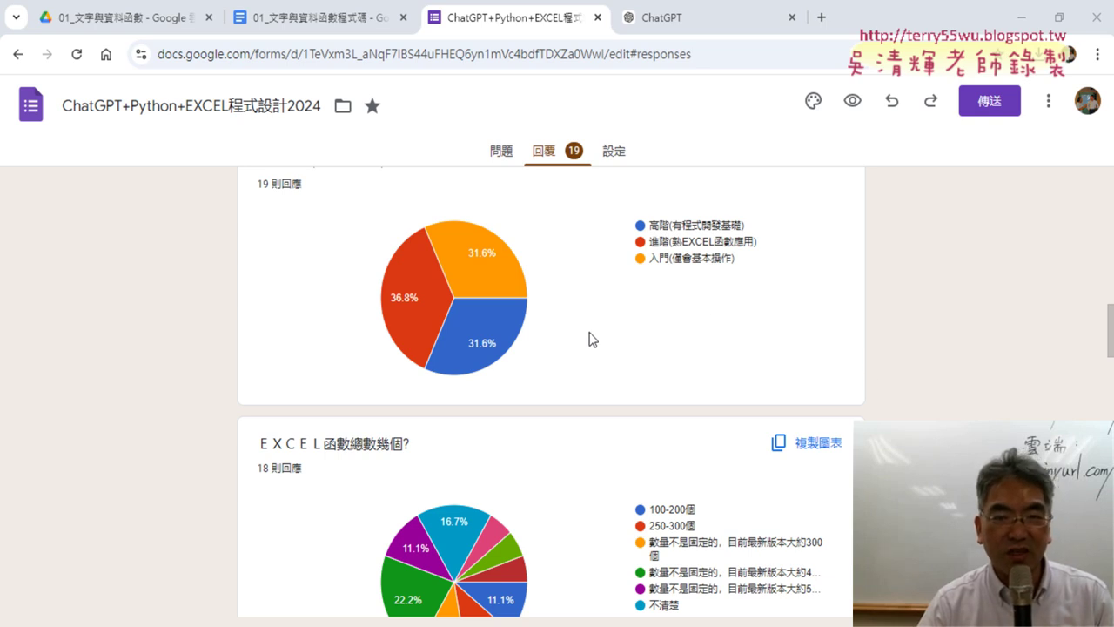
Point out the pie chart's 入門, 進階 and 高階 legend entries on the survey results
mouse_move(386, 315)
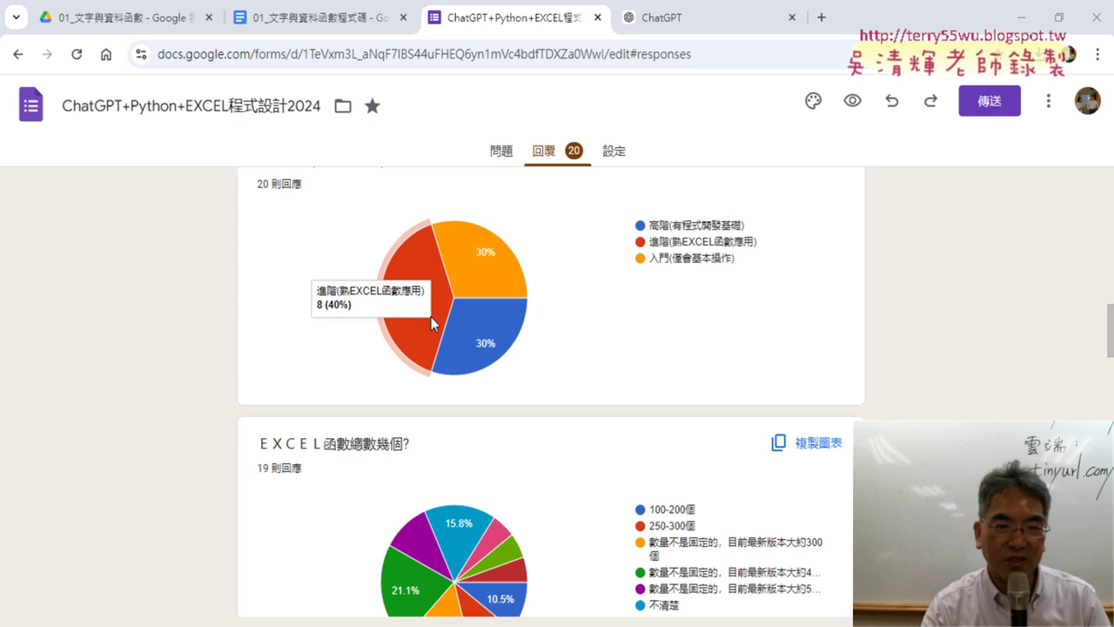
mouse_move(406, 339)
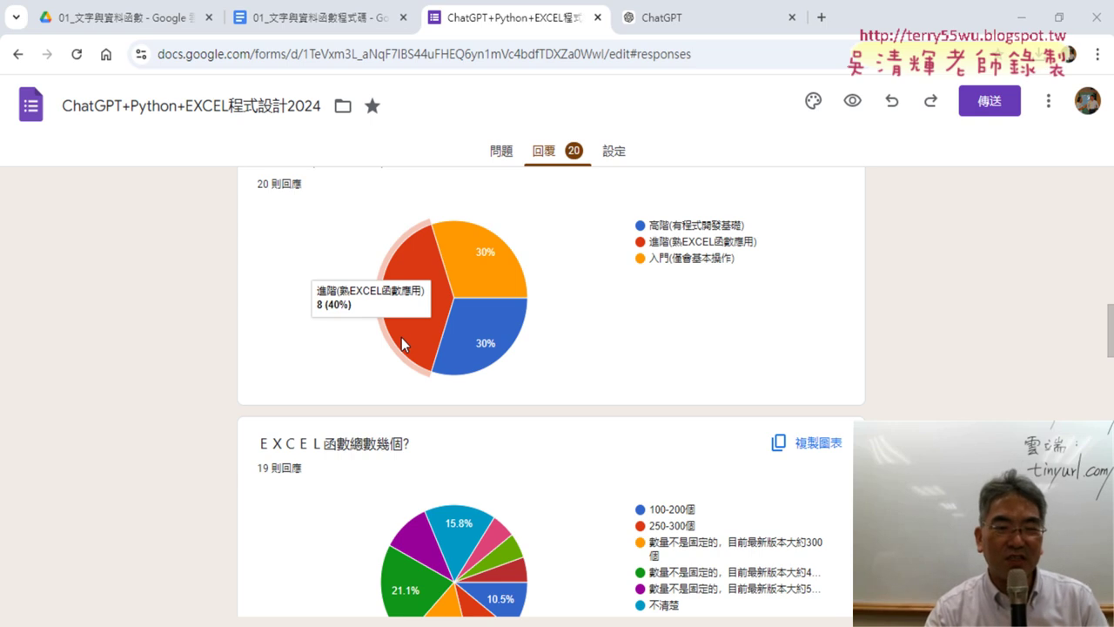
mouse_move(461, 341)
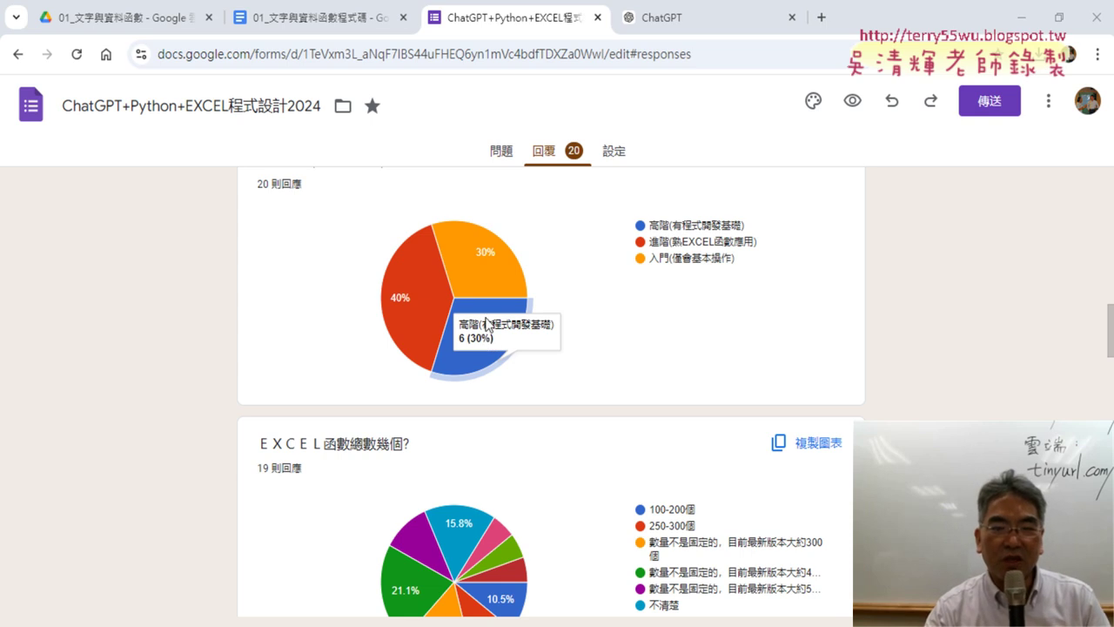
mouse_move(493, 274)
mouse_move(491, 316)
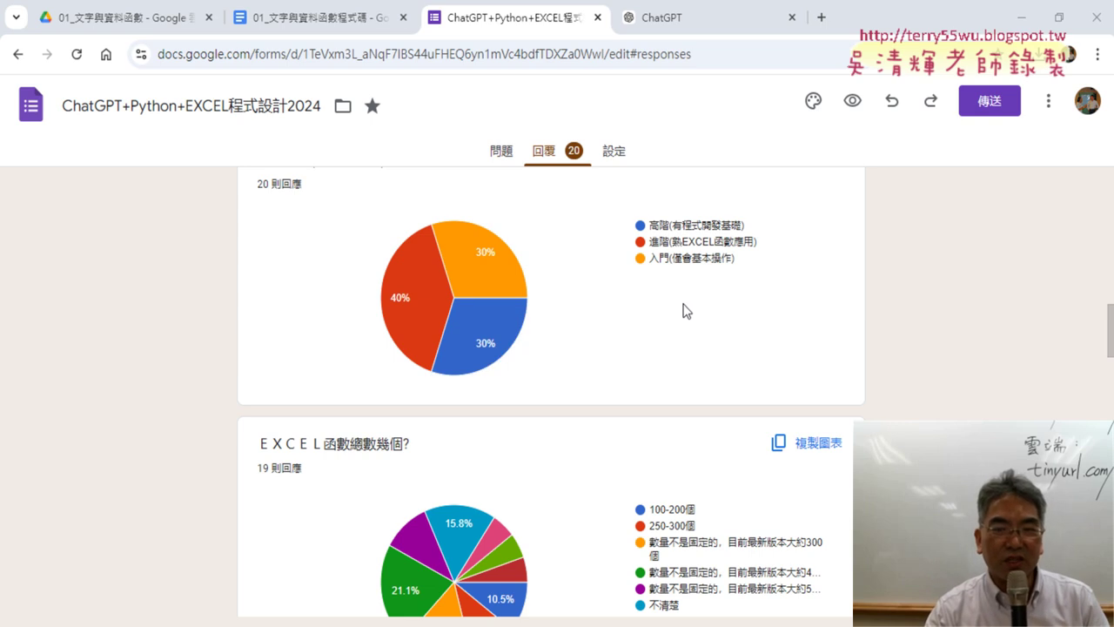
double_click(757, 264)
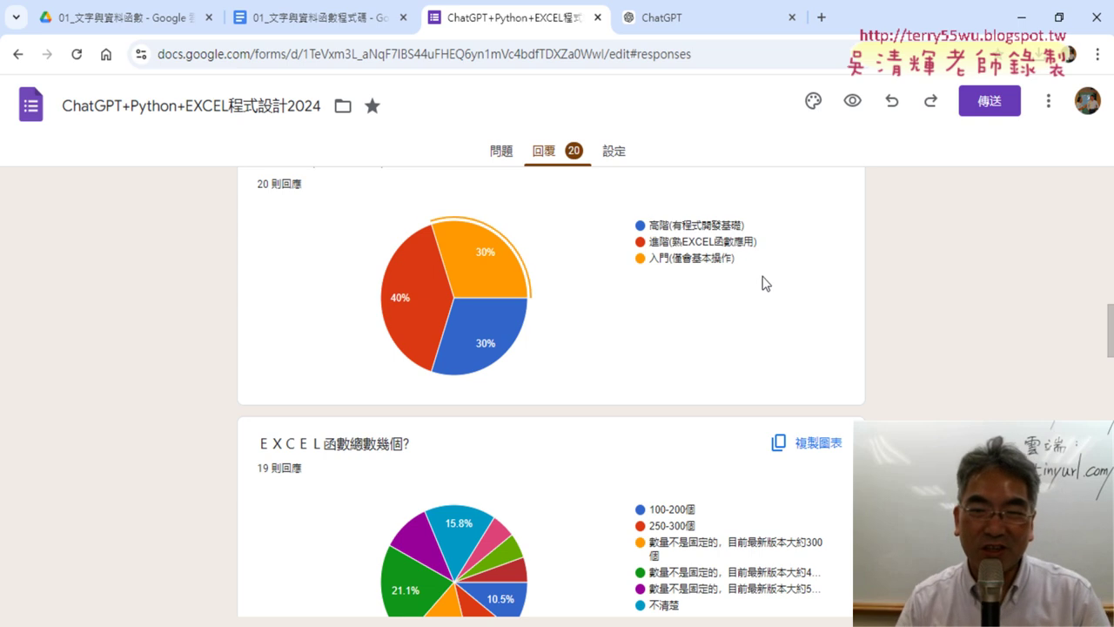
drag(649, 242, 754, 242)
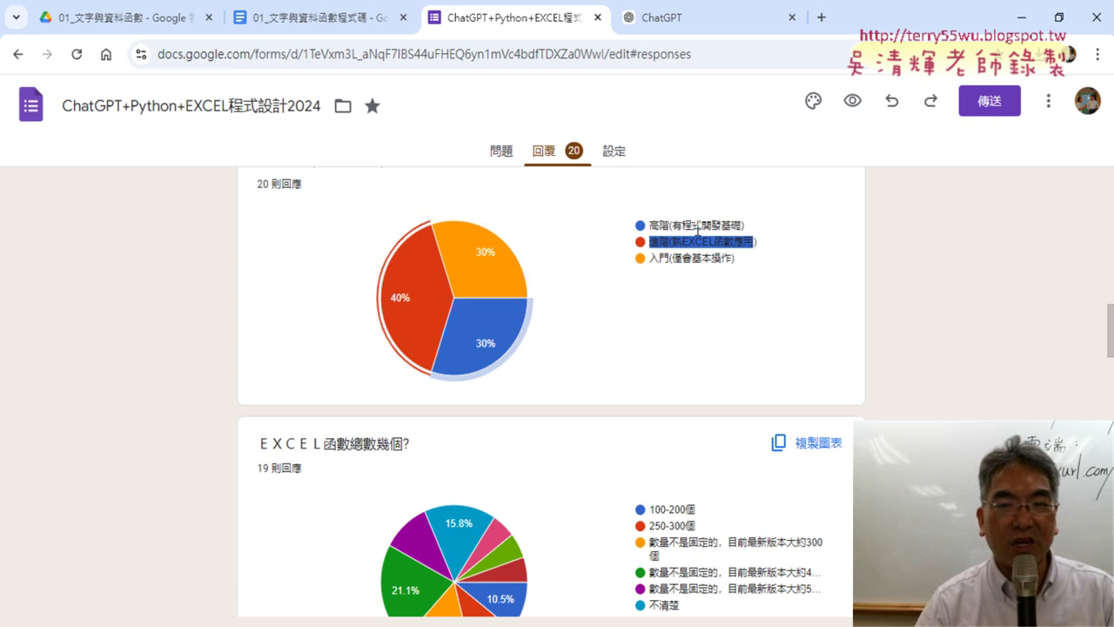
drag(659, 225, 749, 232)
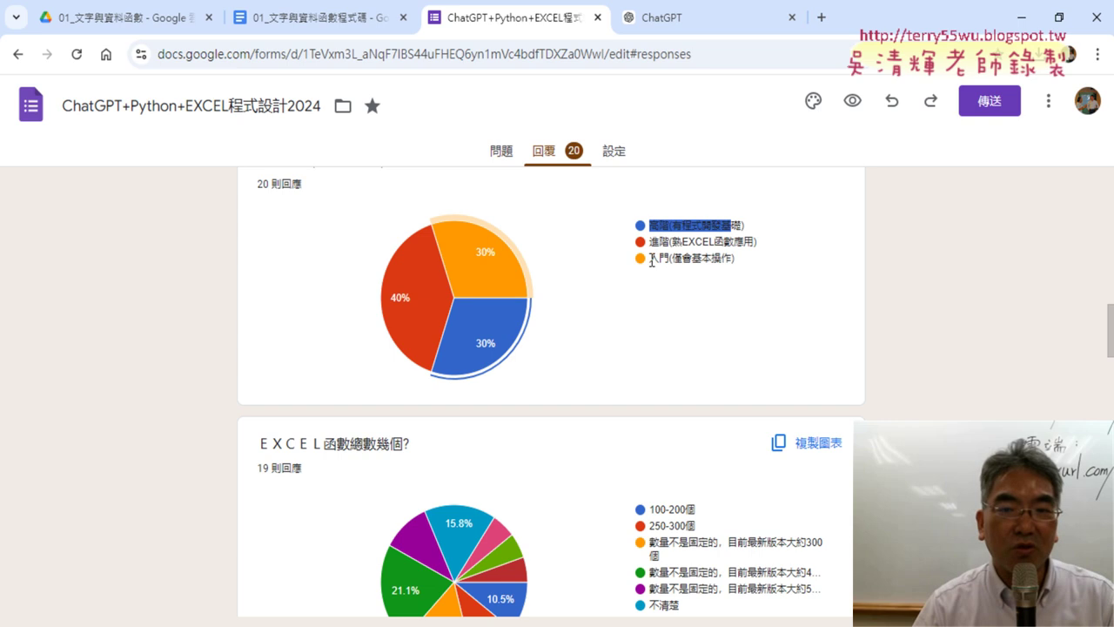
drag(649, 258, 718, 261)
click(738, 270)
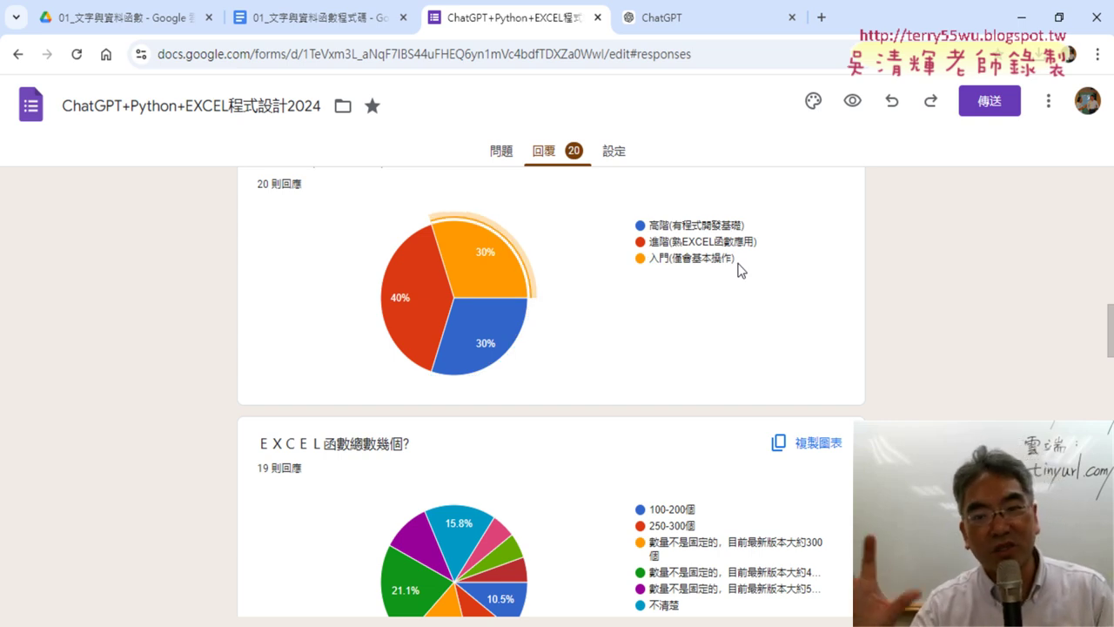
Scroll down to review more of the survey response charts
scroll(870, 252, down, 3)
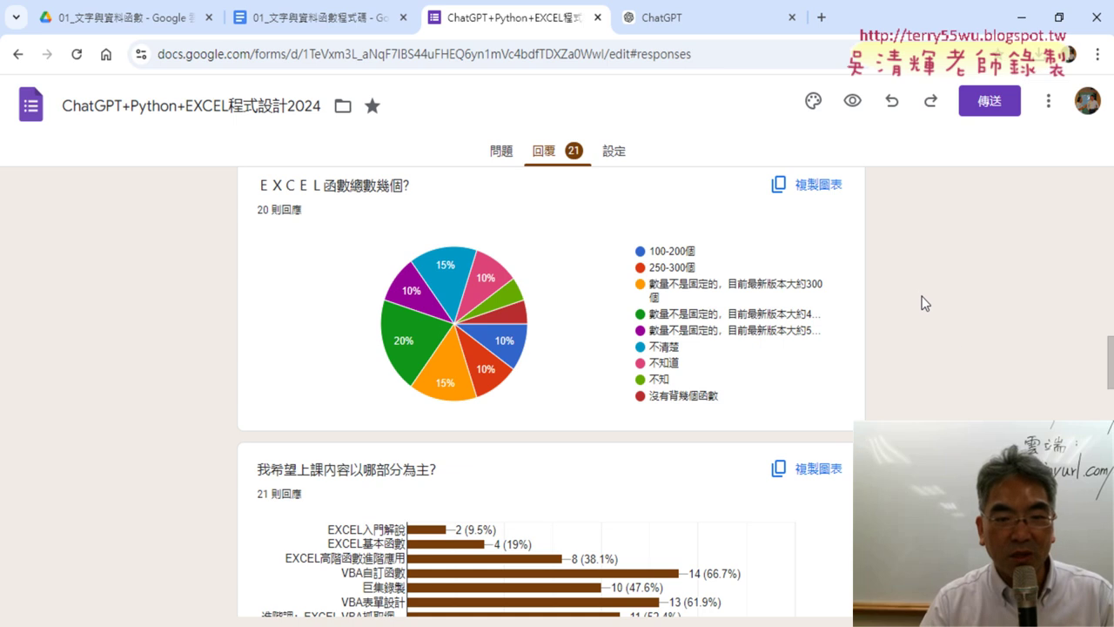
scroll(922, 296, down, 2)
scroll(920, 290, down, 1)
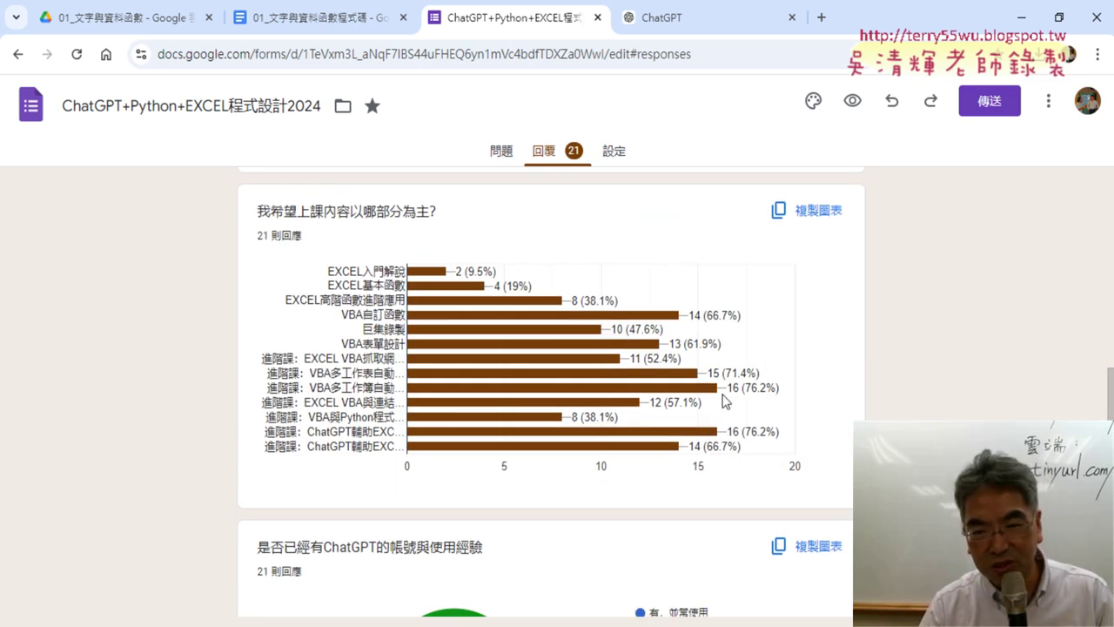
mouse_move(708, 390)
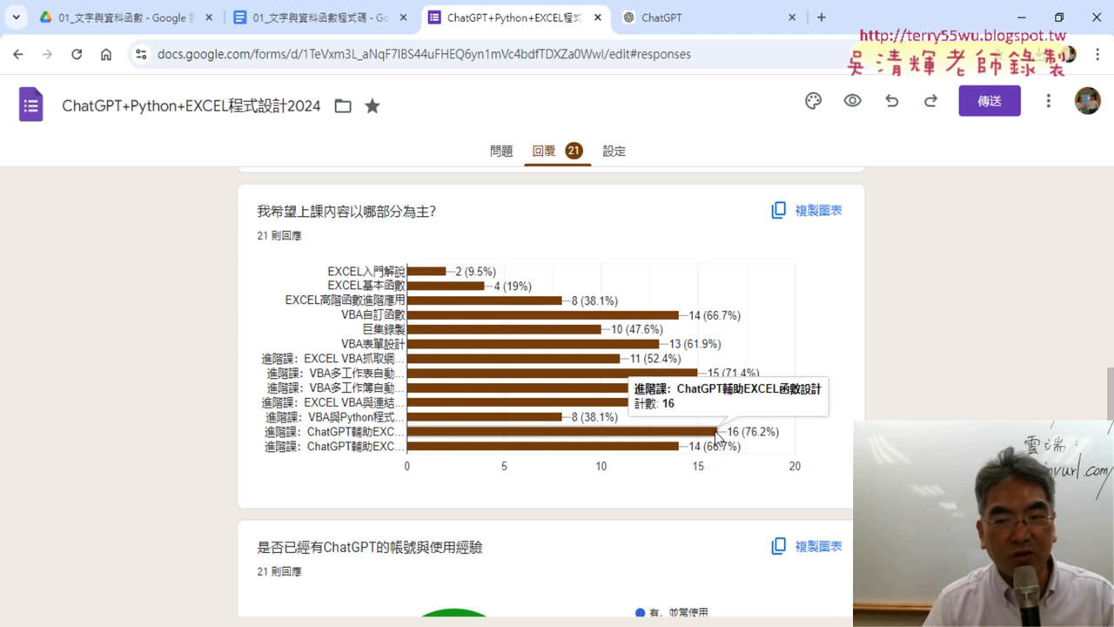
mouse_move(692, 380)
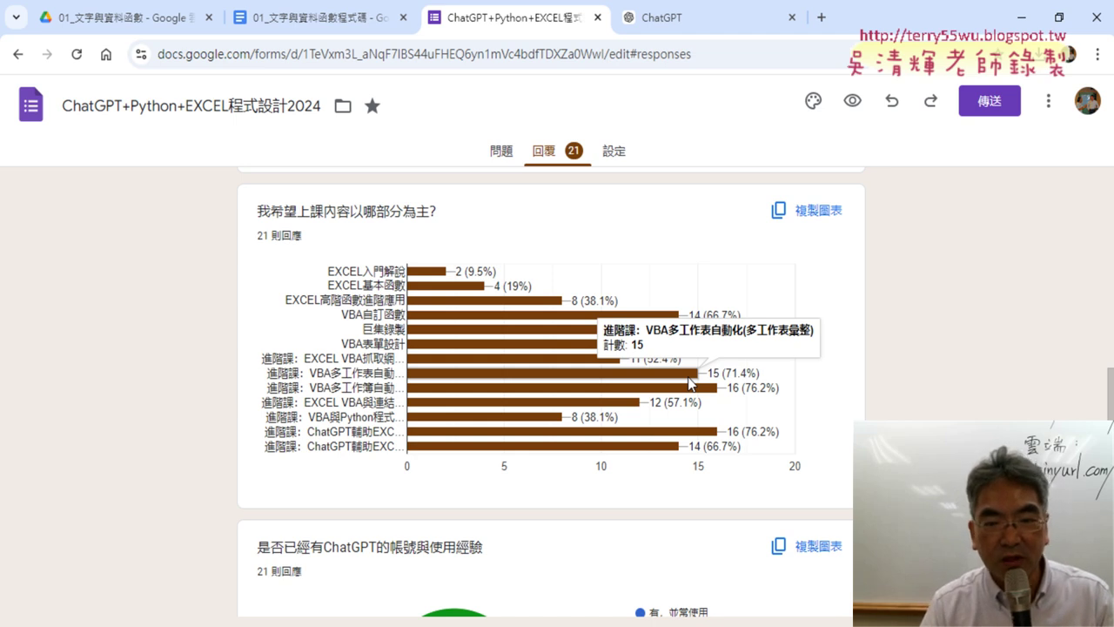
mouse_move(664, 322)
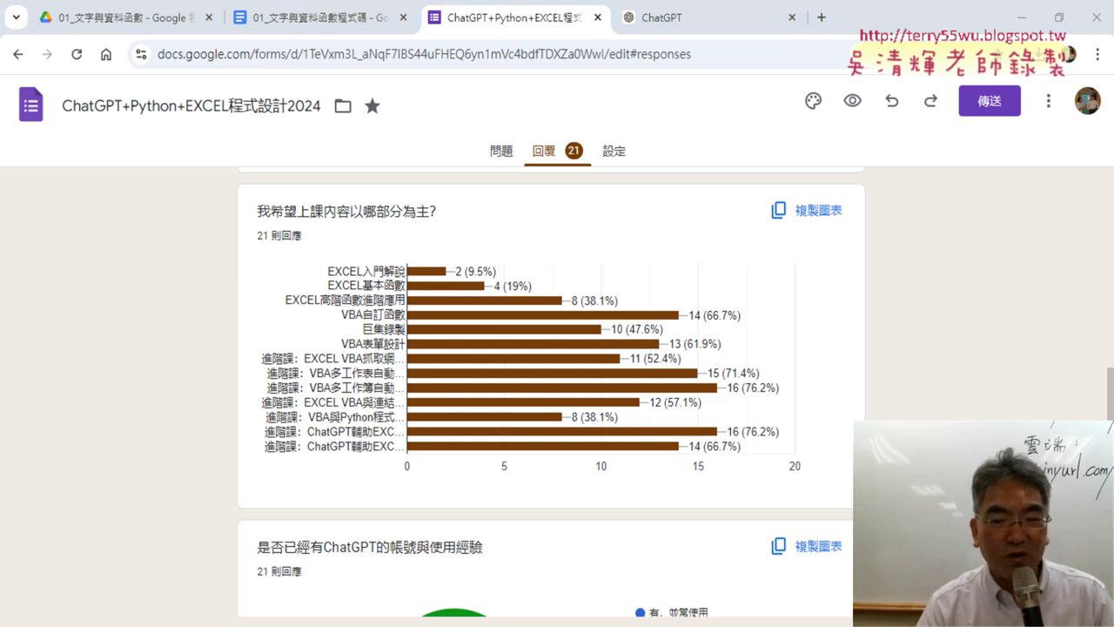
In Excel's 綜合練習 sheet, inspect E4's phone-number formula and the F4, G4, H4 values
key(alt+Tab)
click(389, 600)
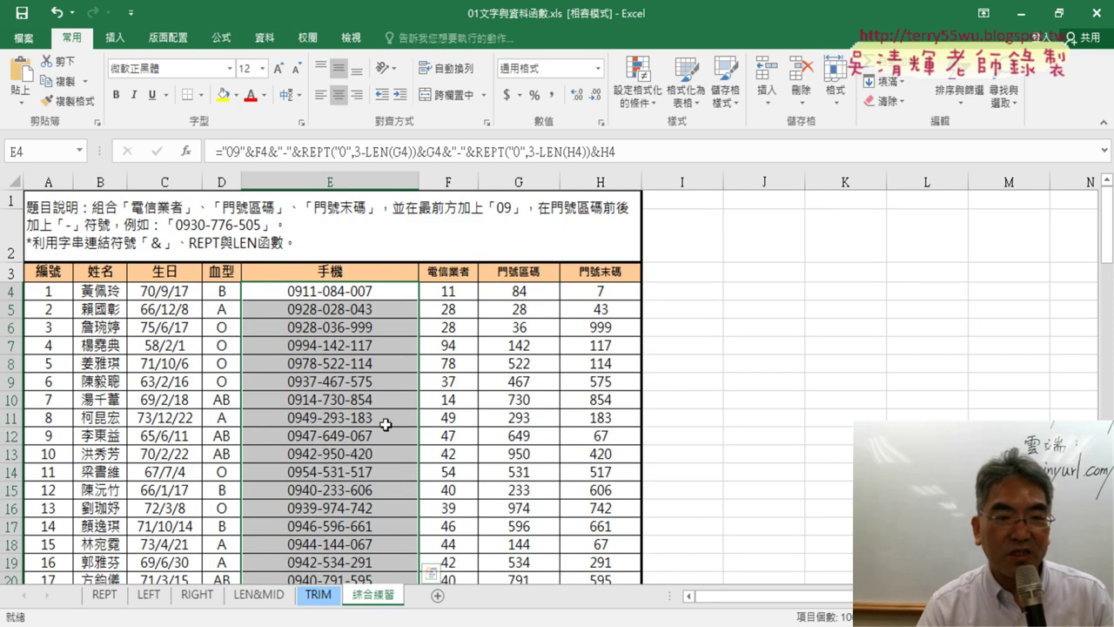
click(379, 291)
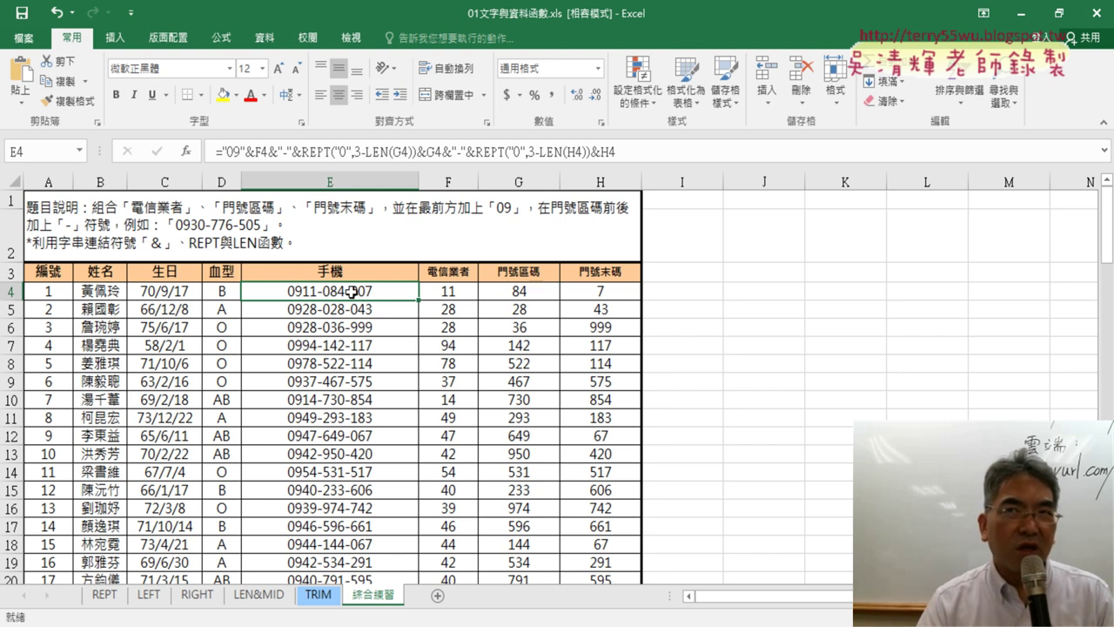
click(462, 296)
click(528, 294)
click(597, 292)
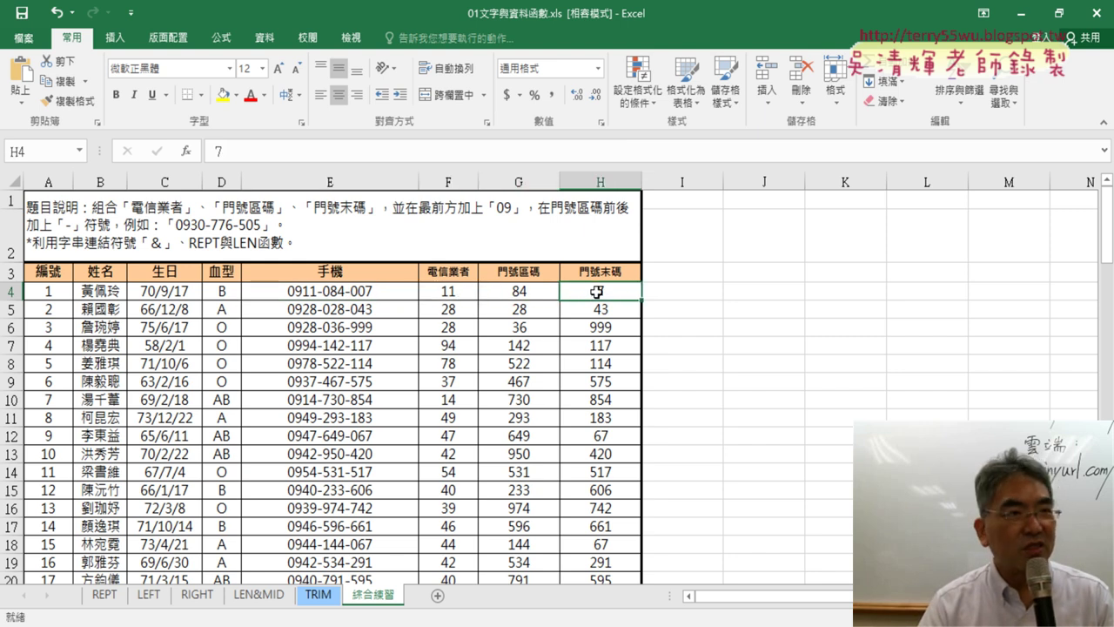
click(373, 292)
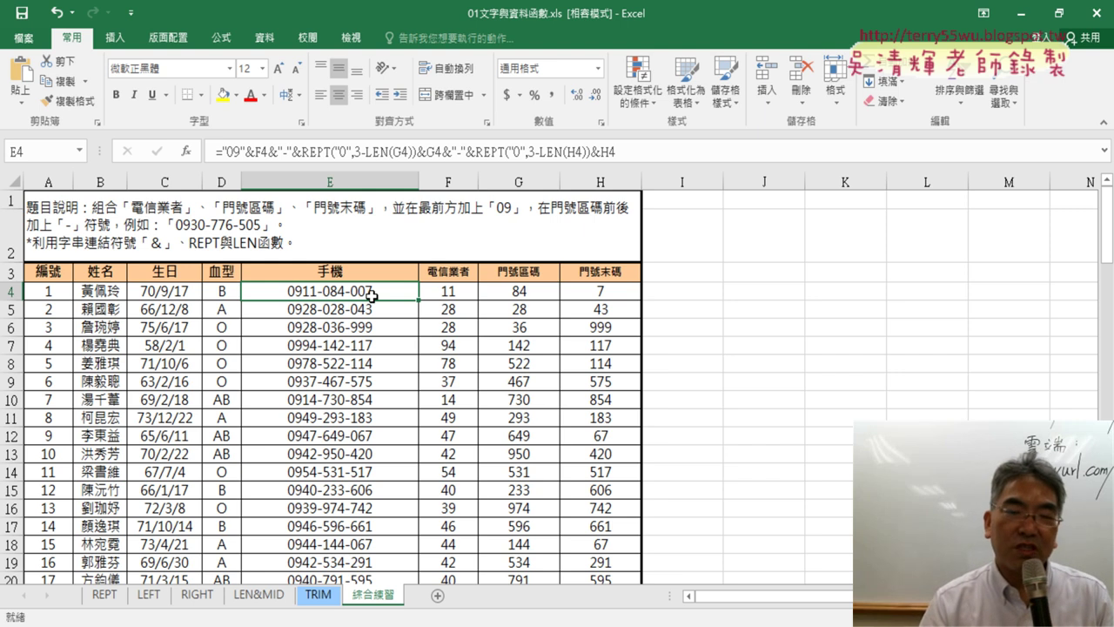
Show which cells E4's formula references, then recheck F4, G4 and H4
click(529, 152)
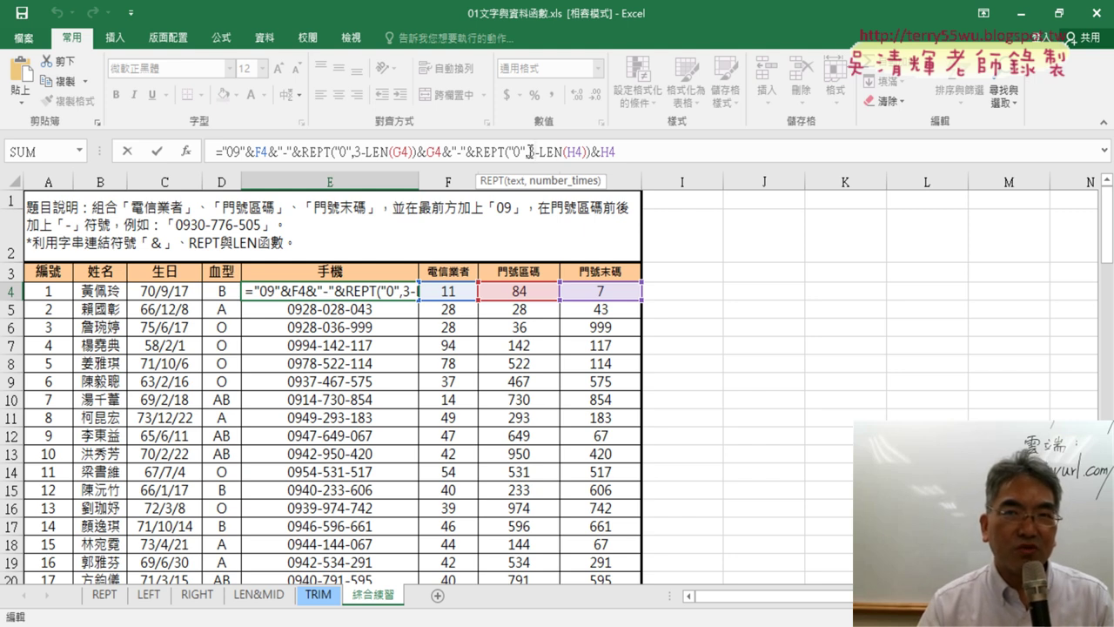
click(128, 151)
click(468, 292)
click(520, 292)
click(602, 291)
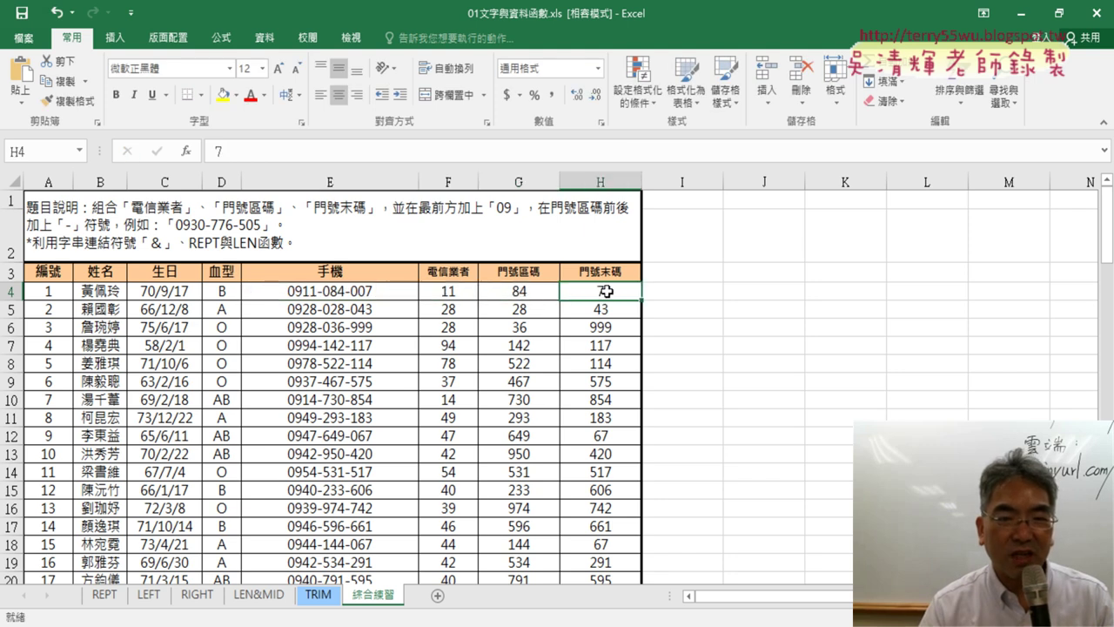
click(383, 287)
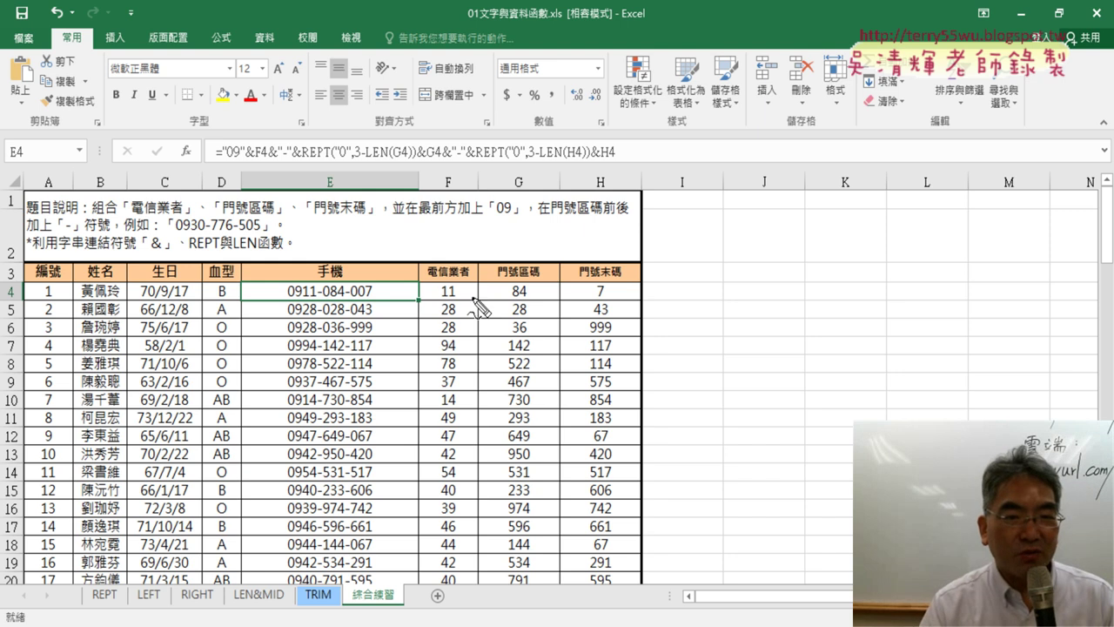
Annotate the phone-number cells with red pen arrows and circles, then clear all ink
drag(461, 305, 531, 298)
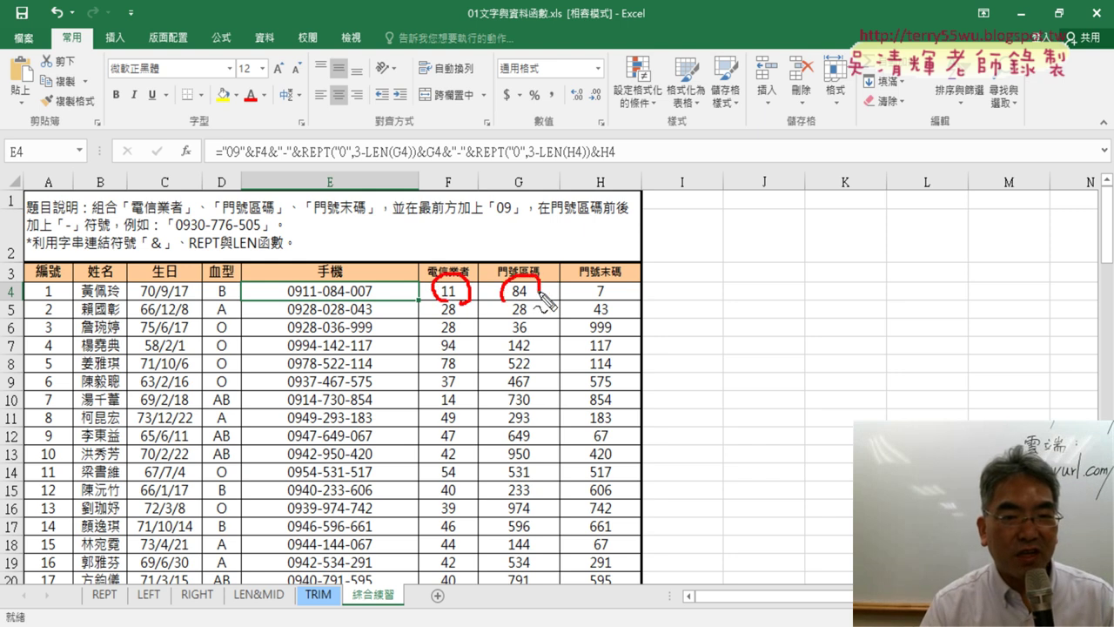
mouse_move(601, 280)
mouse_down()
mouse_move(590, 303)
mouse_move(605, 303)
mouse_up()
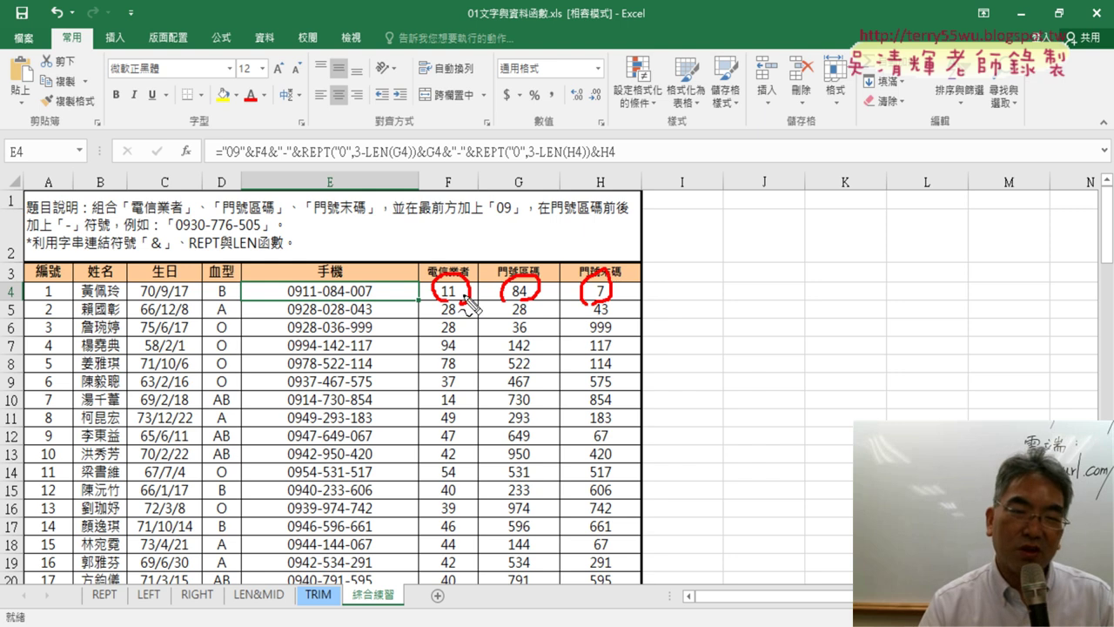
mouse_move(728, 277)
mouse_down()
mouse_move(728, 315)
mouse_move(808, 275)
mouse_move(806, 302)
mouse_up()
drag(735, 310, 806, 304)
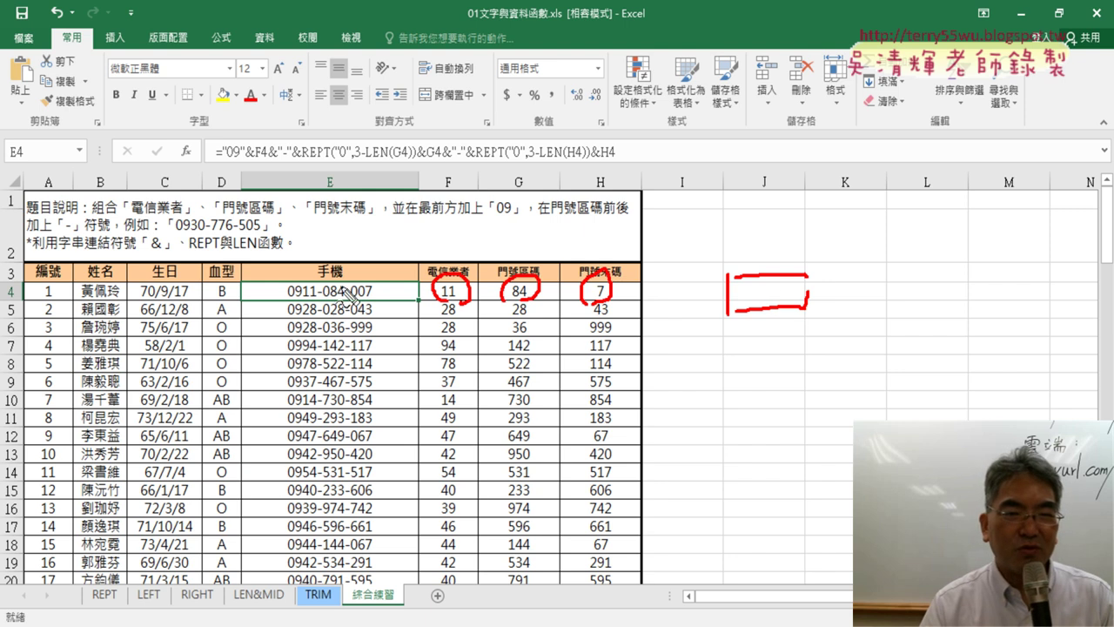
mouse_move(338, 287)
mouse_down()
mouse_move(320, 422)
mouse_move(398, 403)
mouse_up()
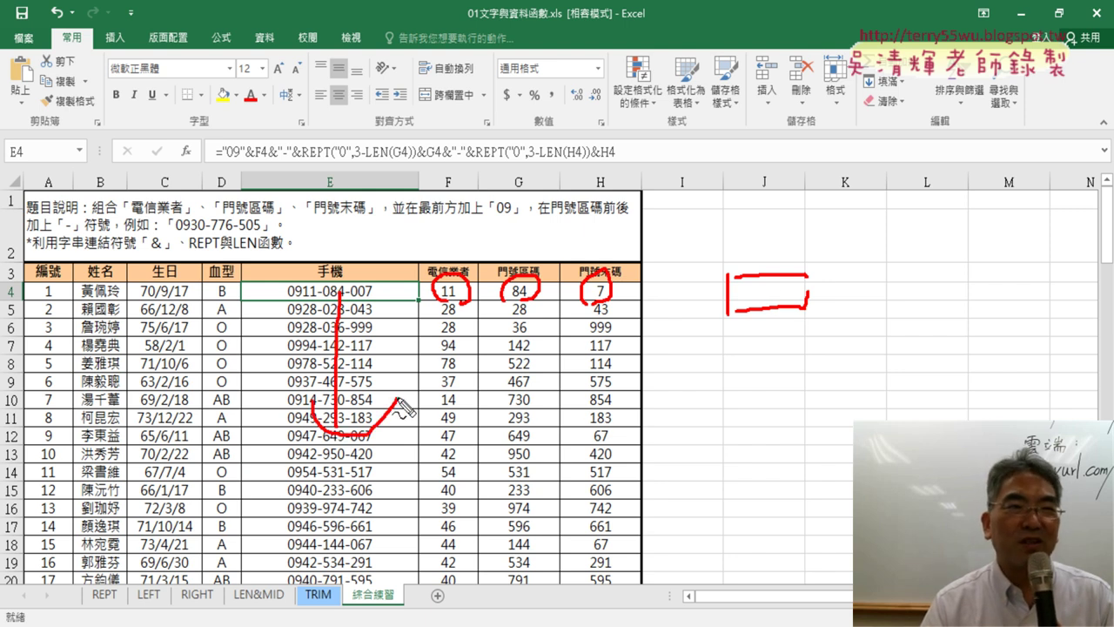
drag(729, 330, 724, 366)
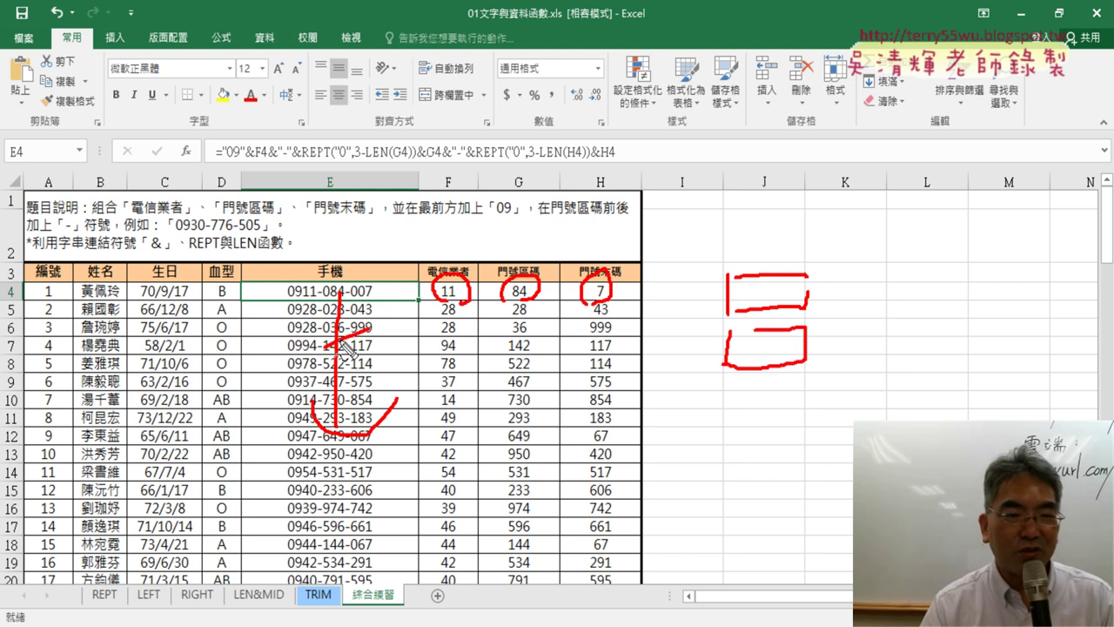
drag(296, 359, 407, 366)
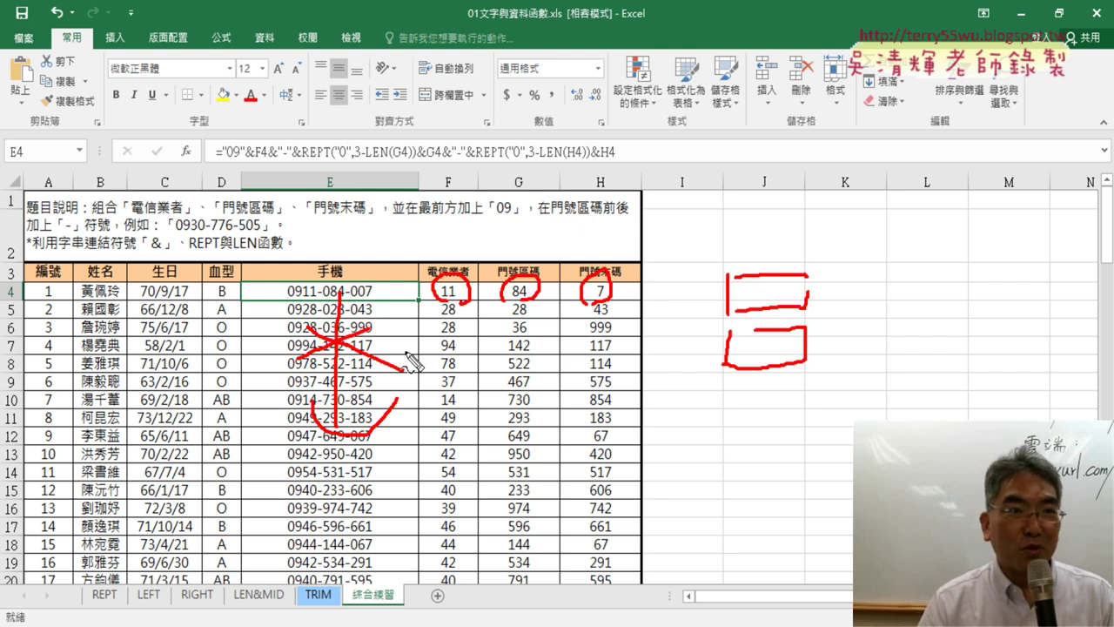
mouse_move(759, 186)
mouse_down()
mouse_move(759, 248)
mouse_move(791, 205)
mouse_up()
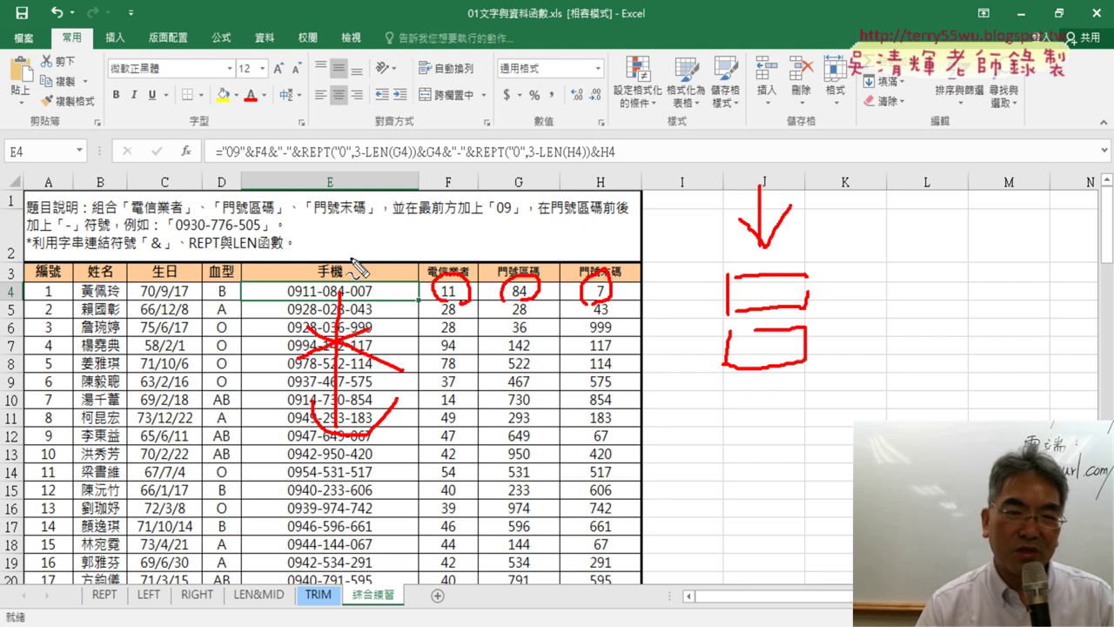
mouse_move(786, 425)
mouse_down()
mouse_move(801, 458)
mouse_move(762, 466)
mouse_up()
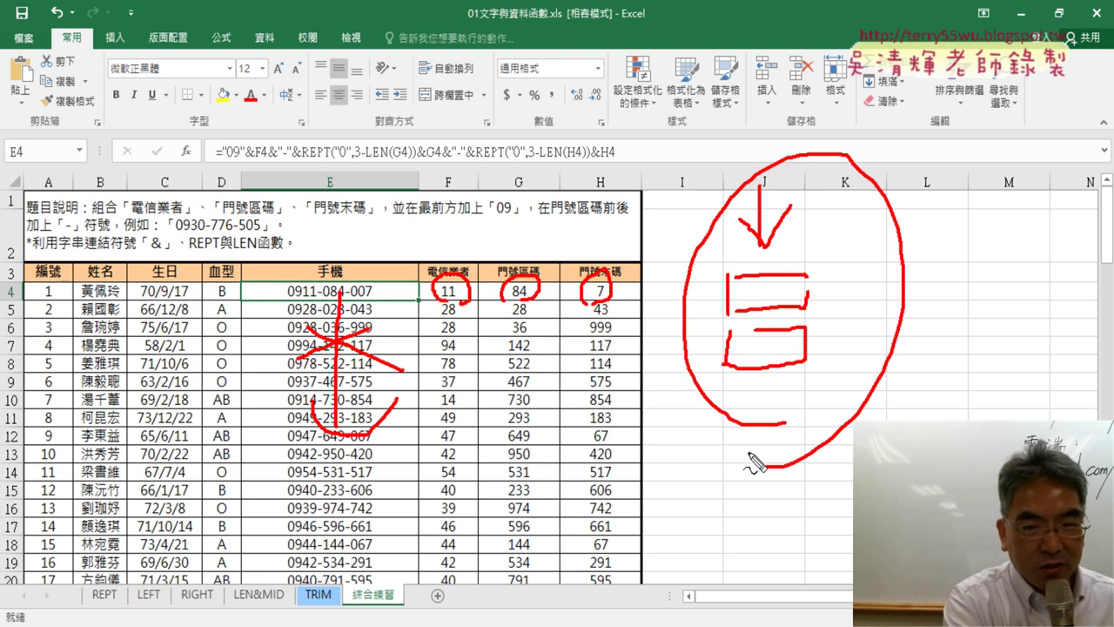
key(Escape)
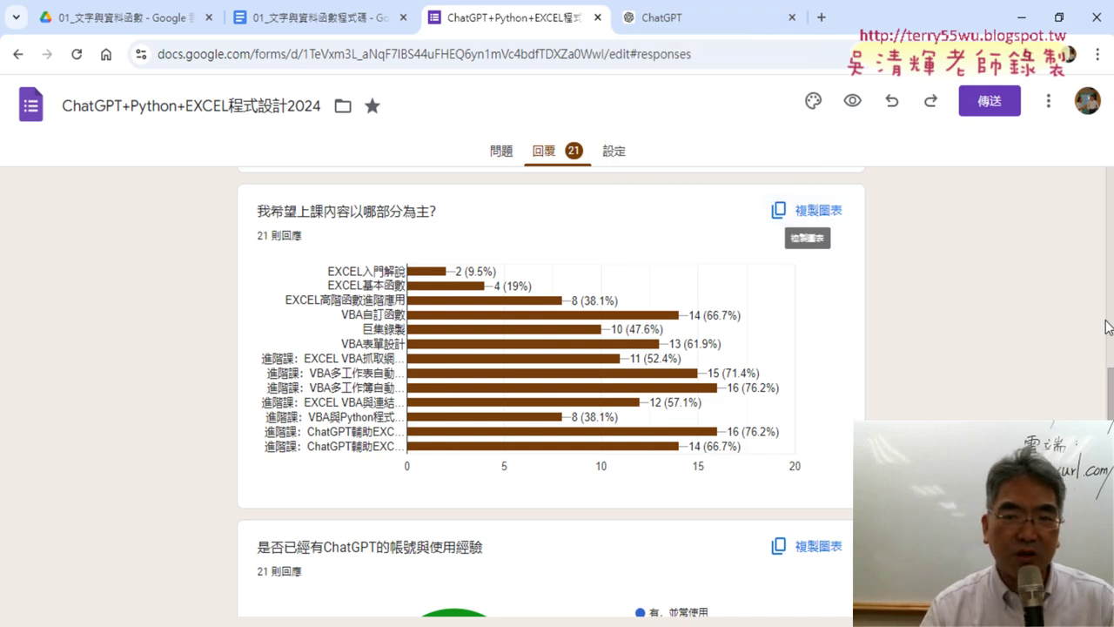
Highlight the ChatGPT account and usage question and read its pie slice figures
scroll(955, 397, down, 4)
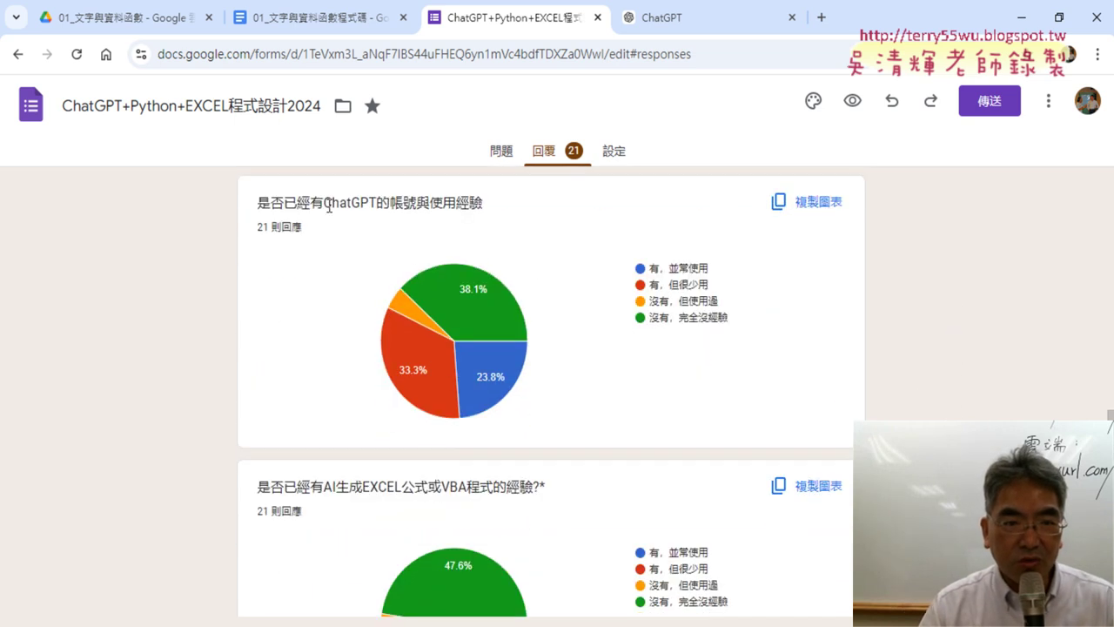
drag(323, 201, 493, 202)
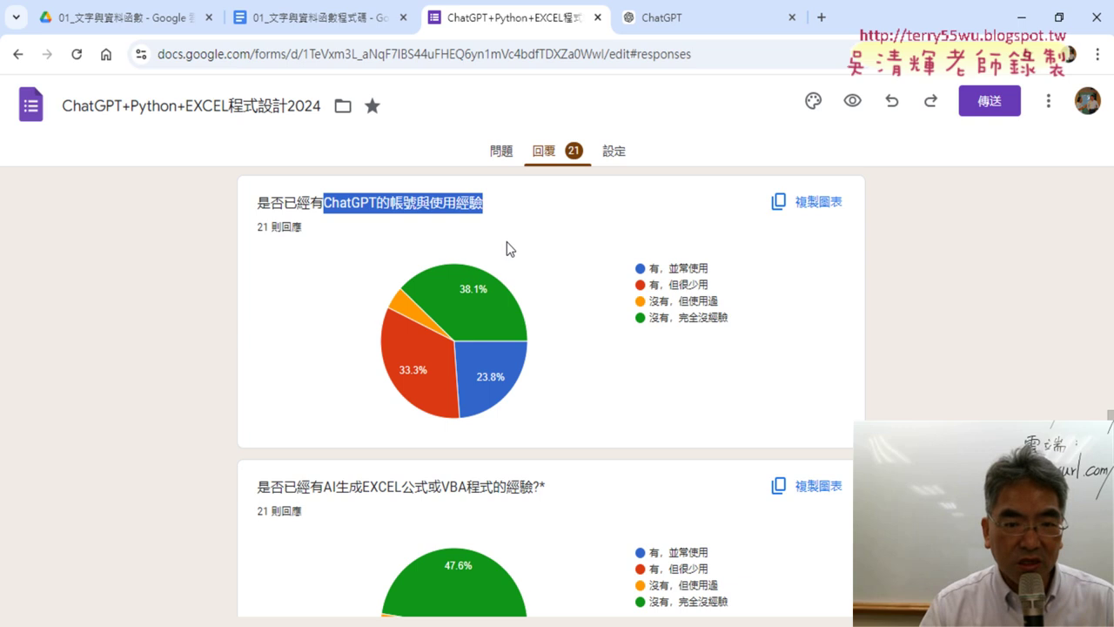
mouse_move(484, 293)
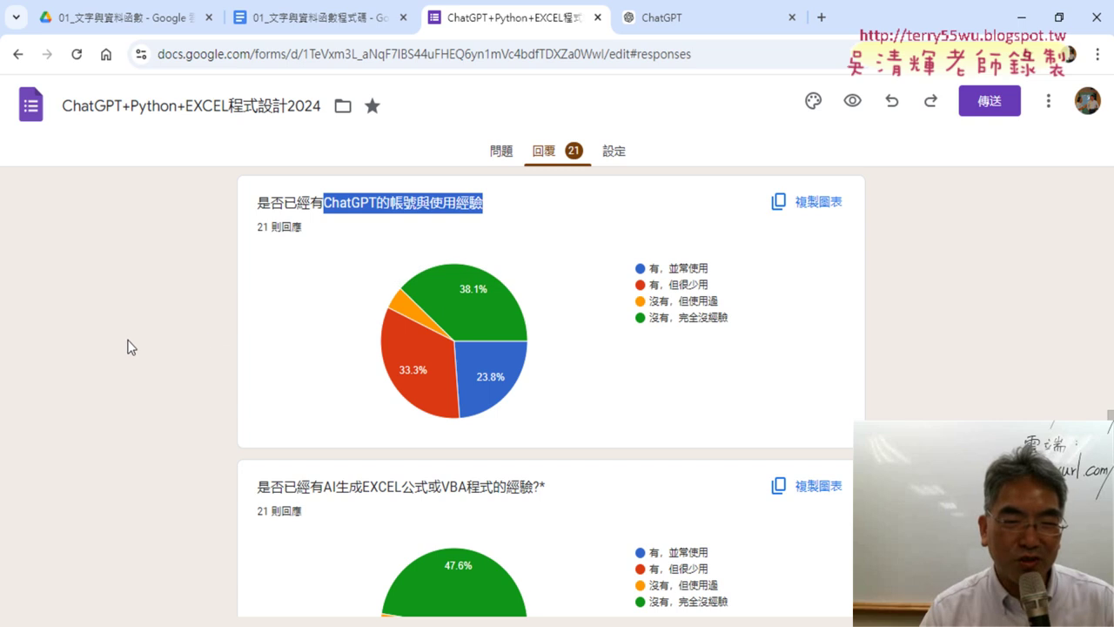
mouse_move(434, 392)
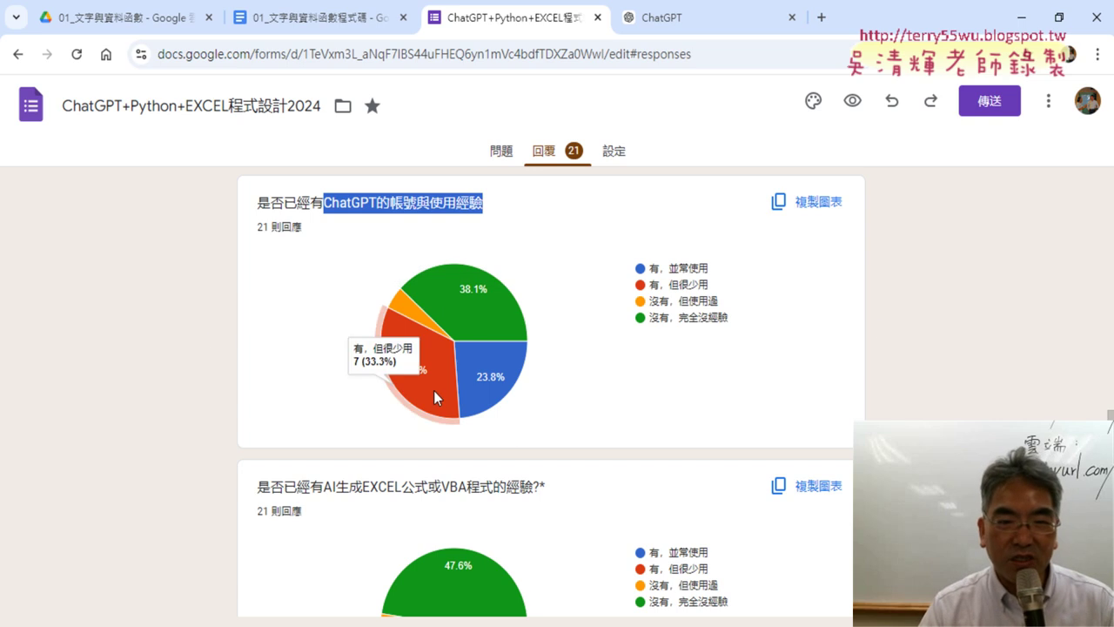
mouse_move(489, 386)
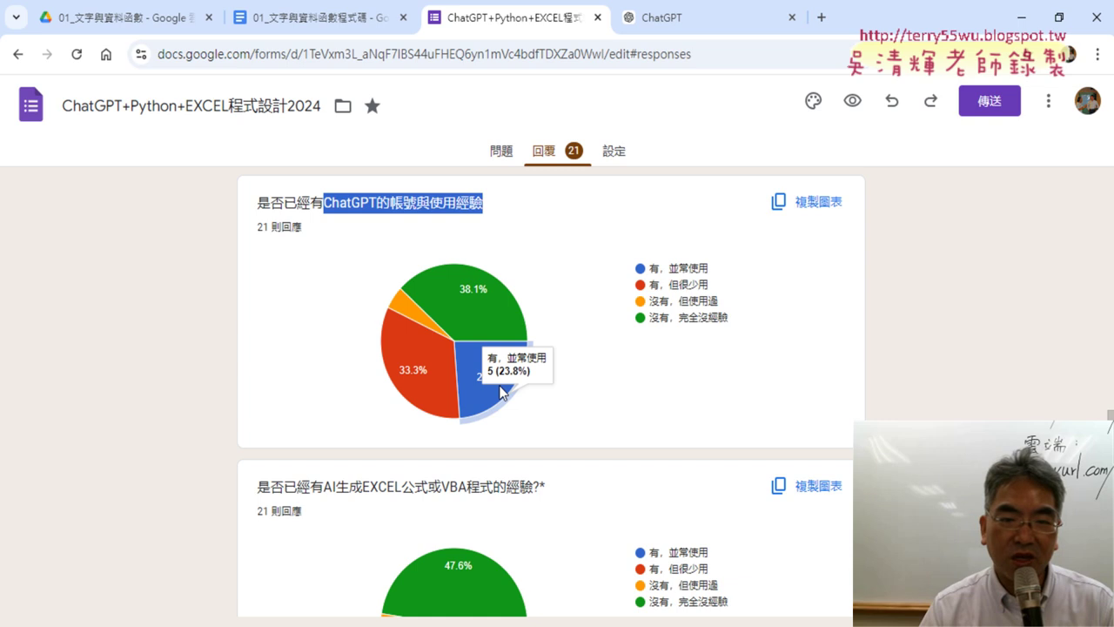
mouse_move(414, 315)
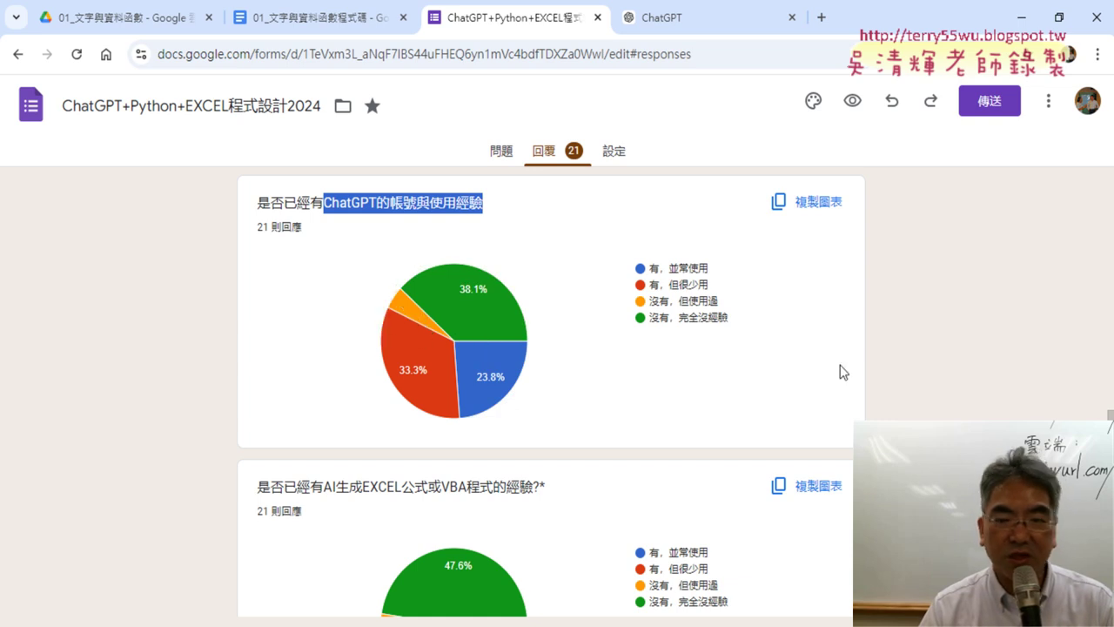
Read the AI EXCEL/VBA experience chart: 47.6% none, 33.3% rarely, 9.5% each otherwise
scroll(840, 370, down, 2)
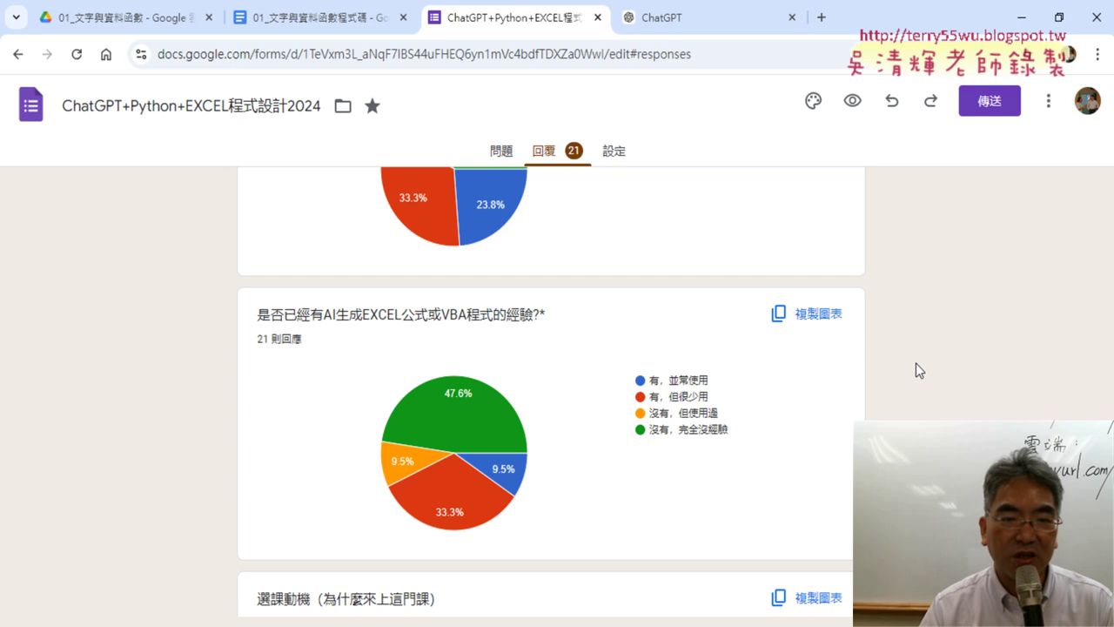
scroll(916, 362, down, 1)
drag(323, 228, 428, 228)
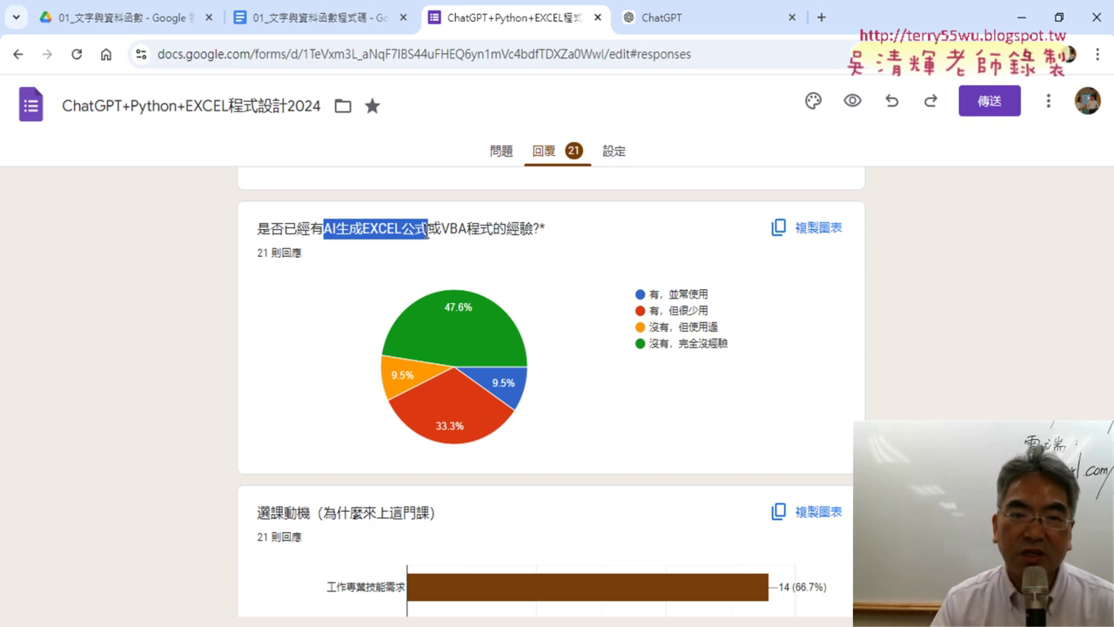
drag(427, 228, 537, 235)
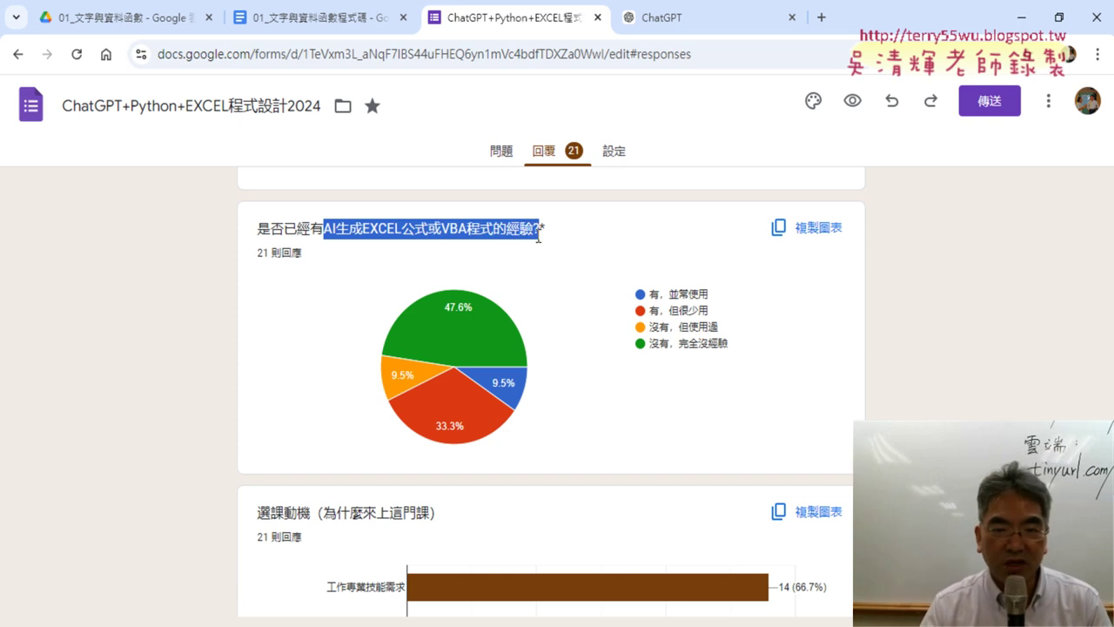
mouse_move(460, 325)
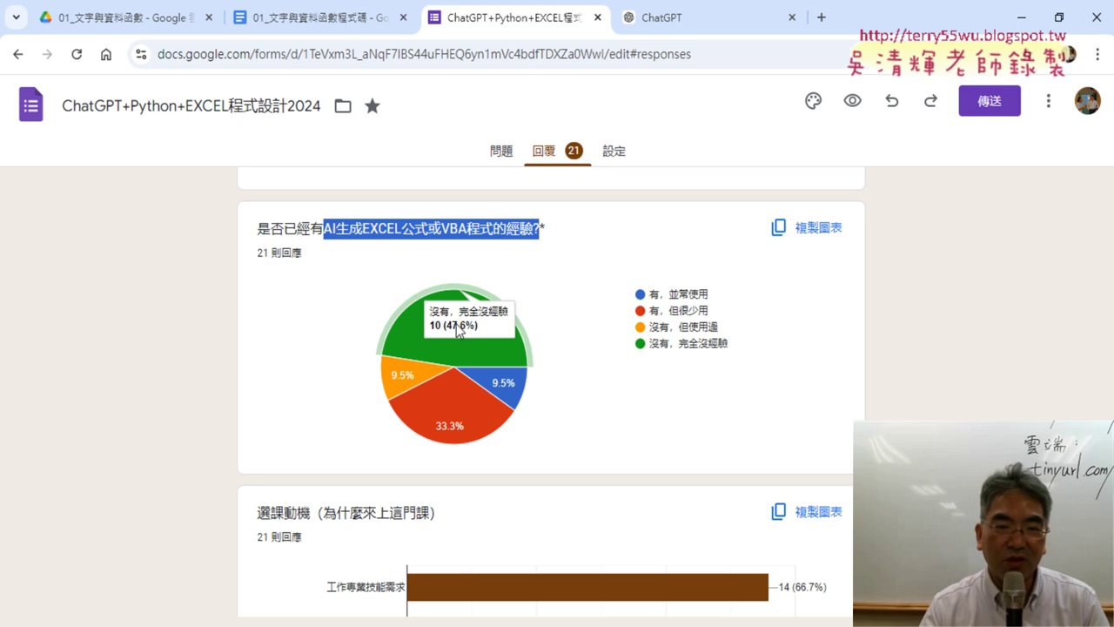
mouse_move(454, 421)
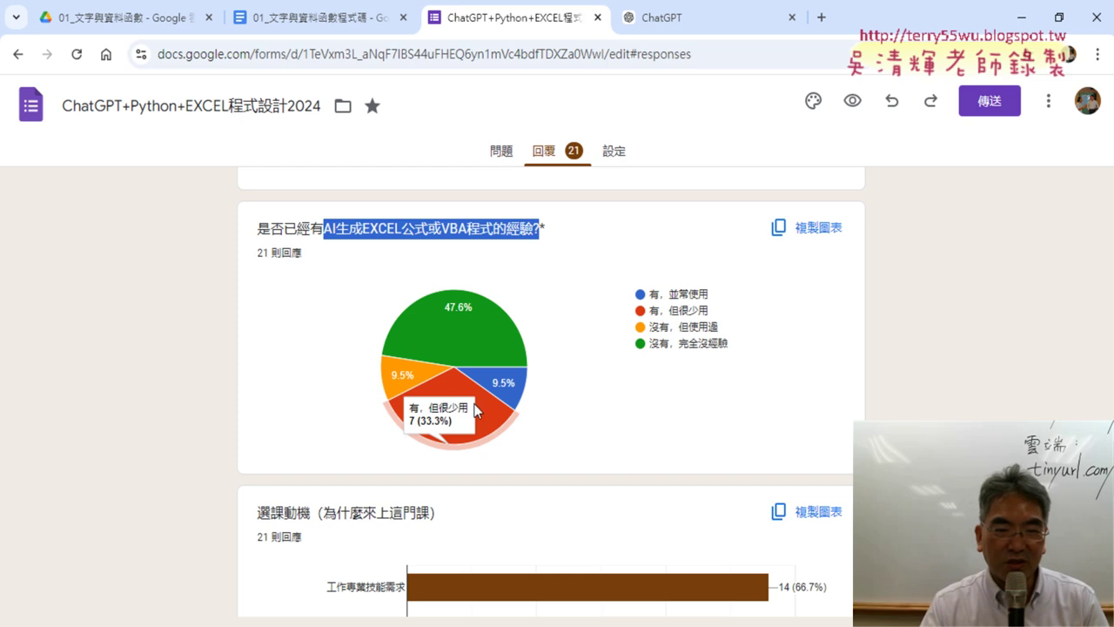
mouse_move(405, 376)
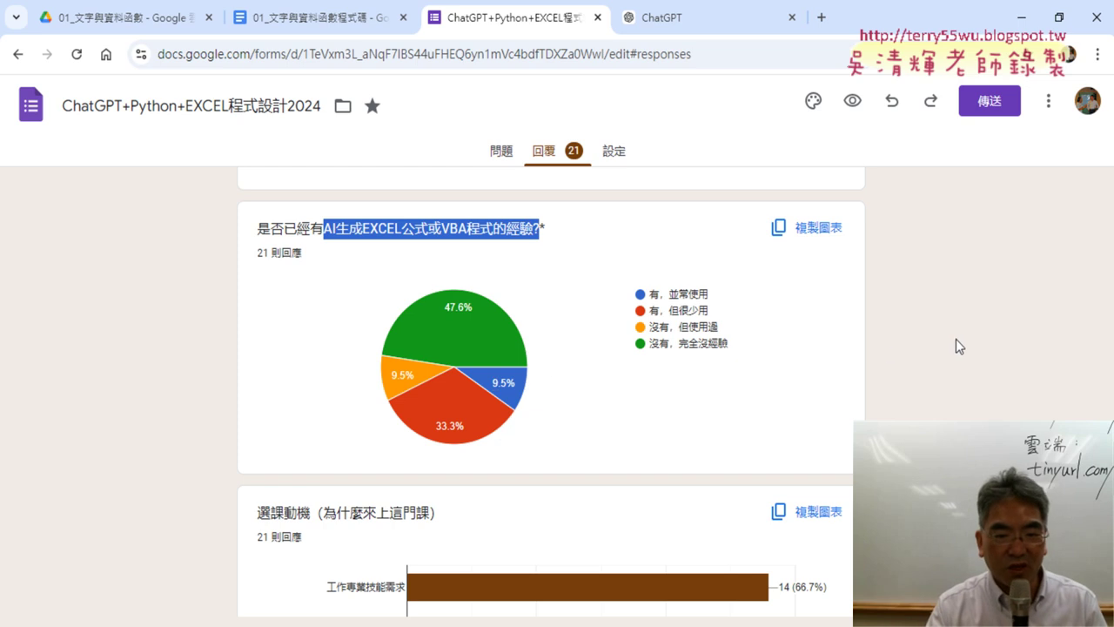
Read the counts on the course-motivation bar chart bars
scroll(956, 339, down, 3)
mouse_move(695, 328)
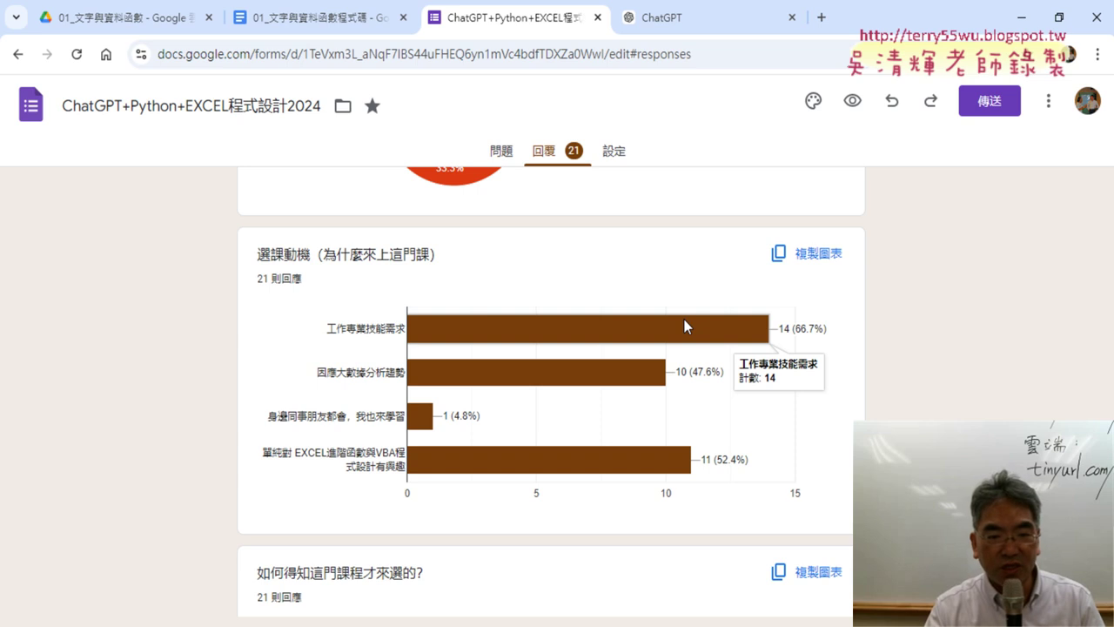
scroll(684, 326, down, 2)
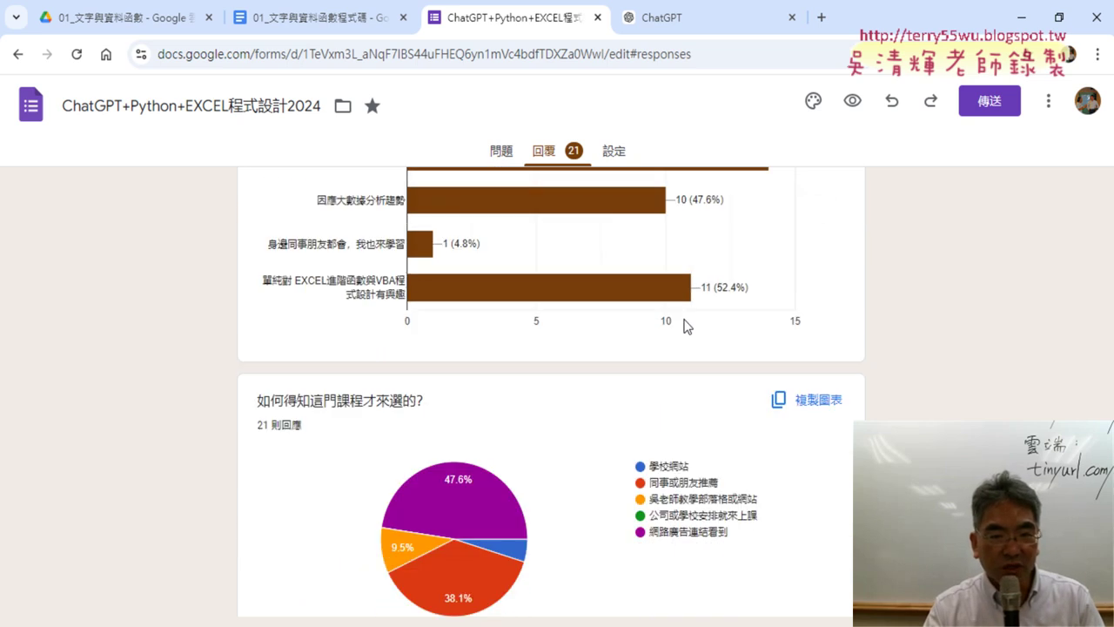
scroll(684, 326, up, 1)
mouse_move(662, 380)
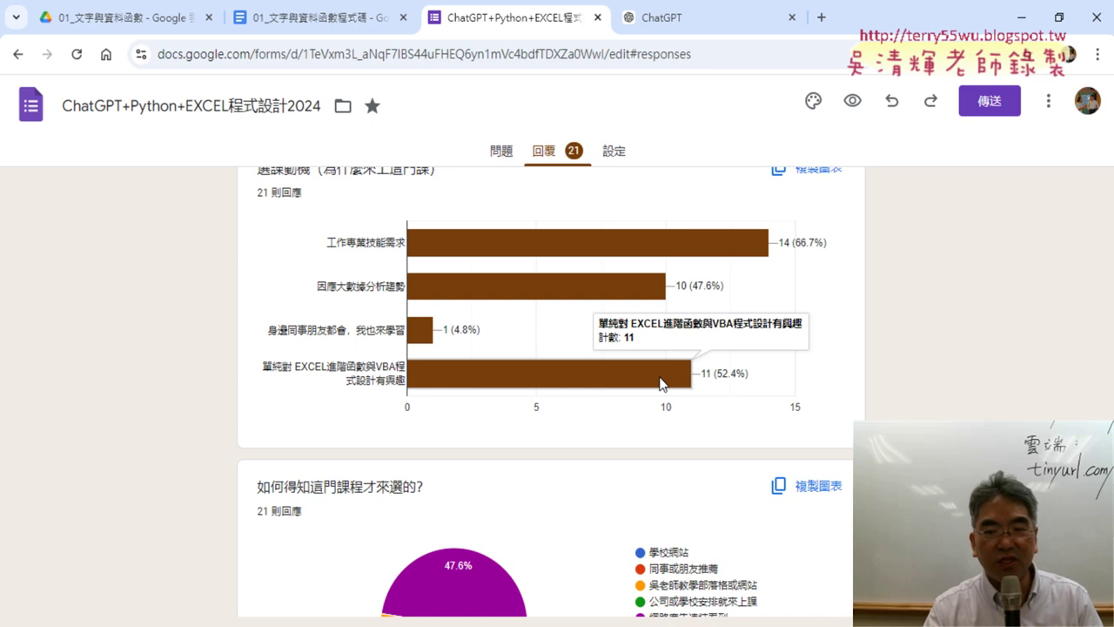
Check the how-you-heard pie chart slices, then switch to the 吳老師教學 search results
scroll(659, 383, down, 1)
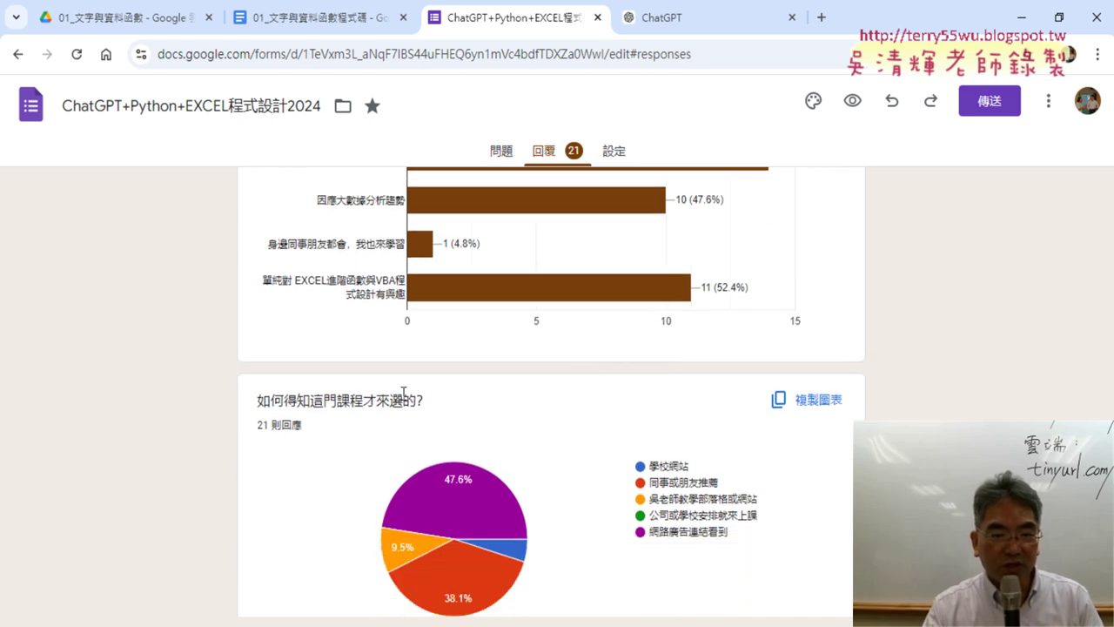
mouse_move(442, 463)
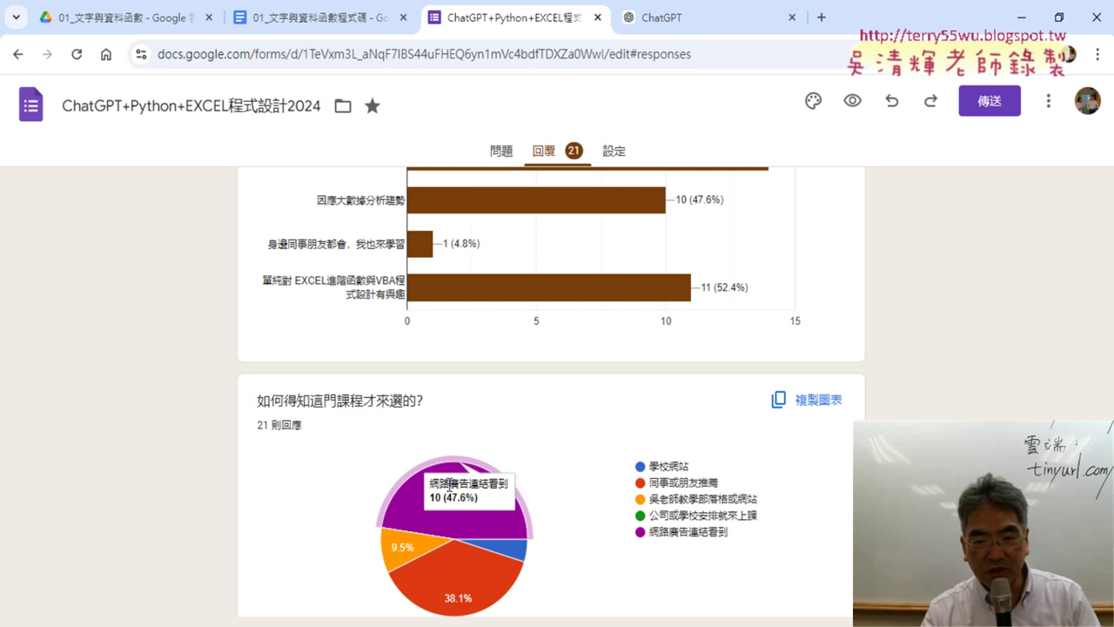
mouse_move(456, 573)
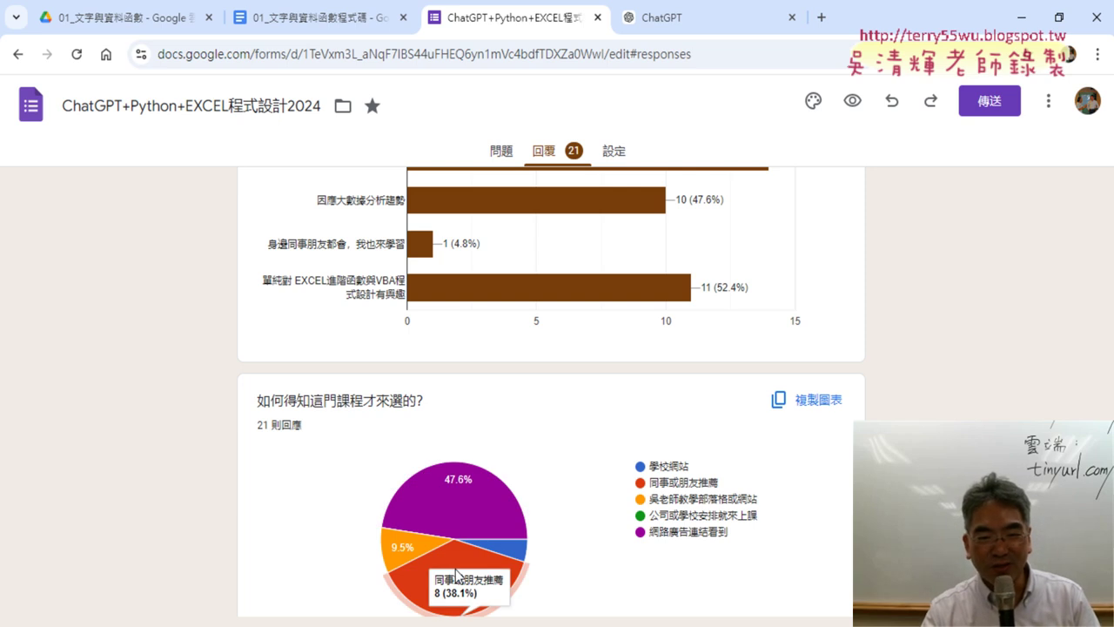
mouse_move(425, 554)
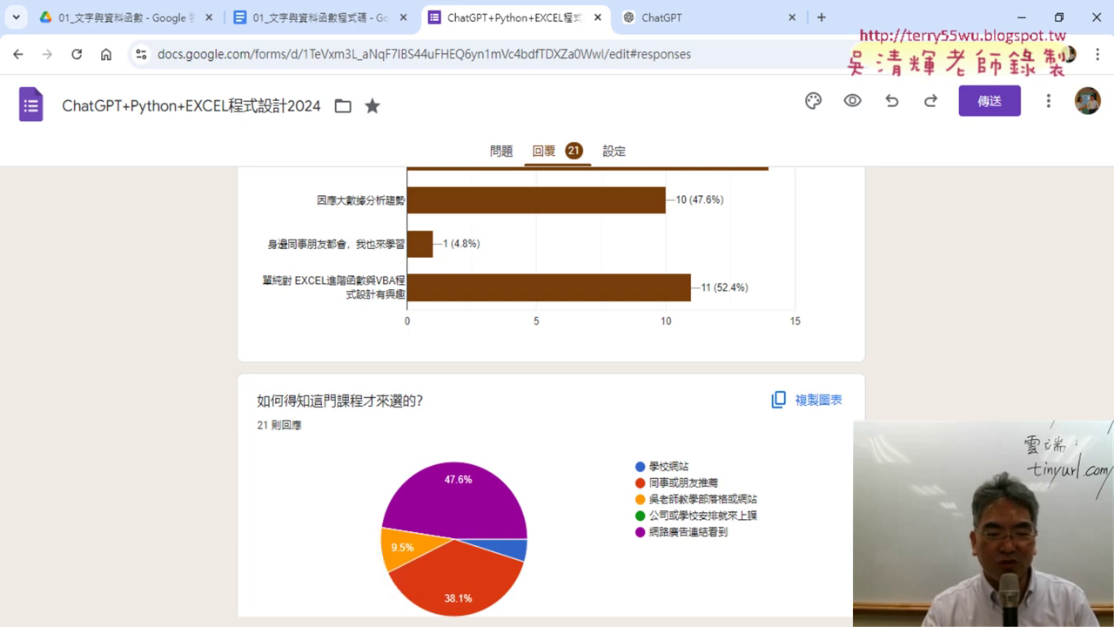
key(alt+Tab)
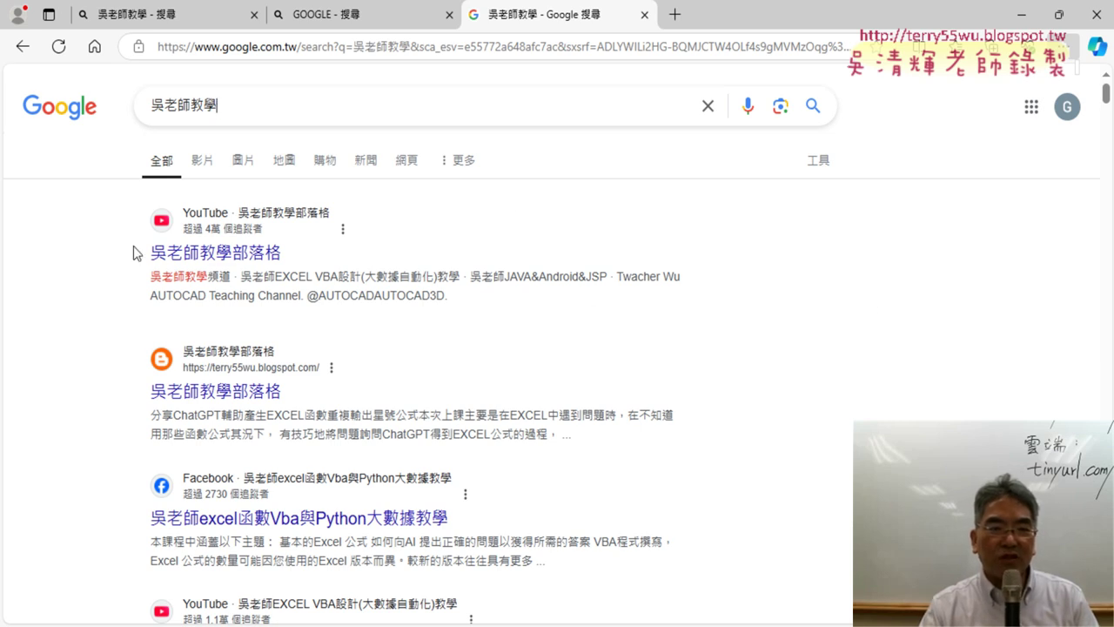
drag(139, 252, 287, 261)
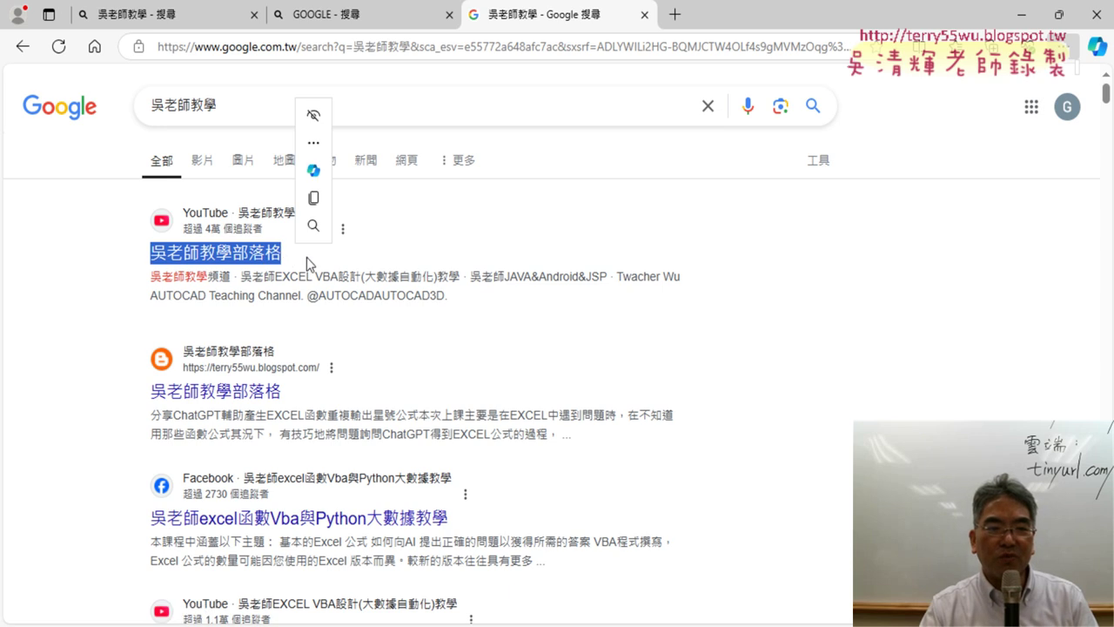
click(314, 259)
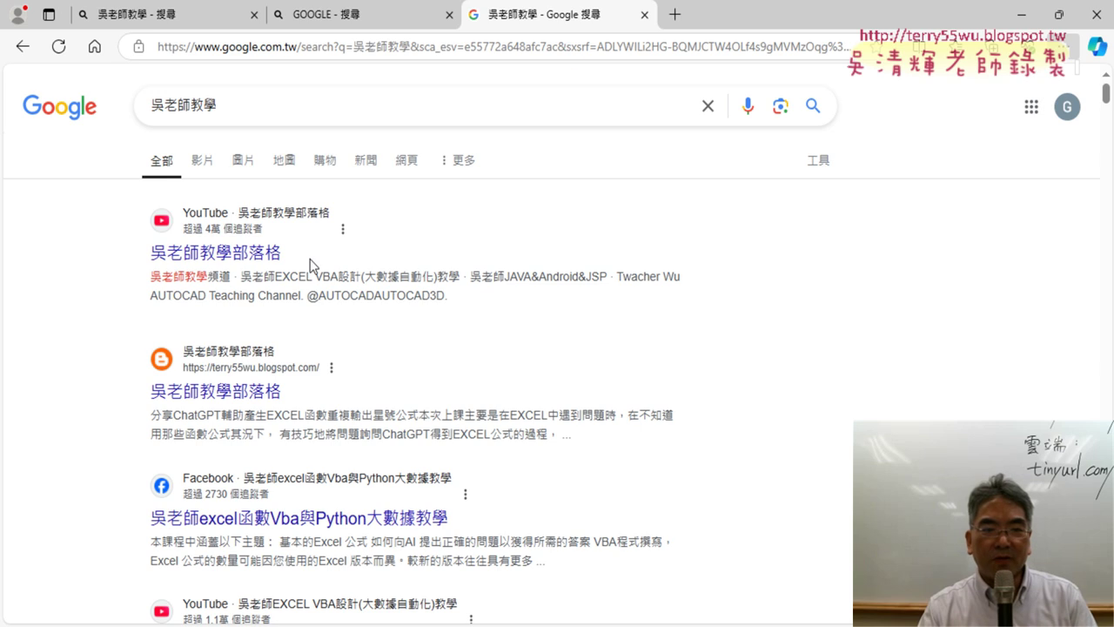
scroll(310, 259, down, 1)
drag(287, 306, 148, 306)
scroll(107, 318, down, 2)
click(484, 266)
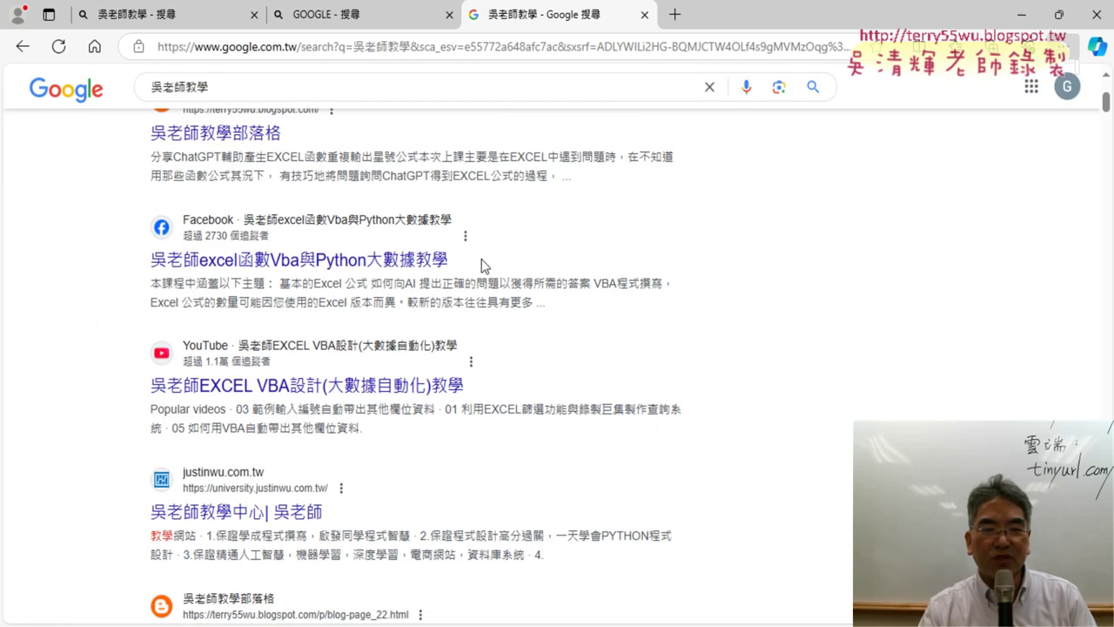
drag(484, 265, 136, 262)
click(94, 287)
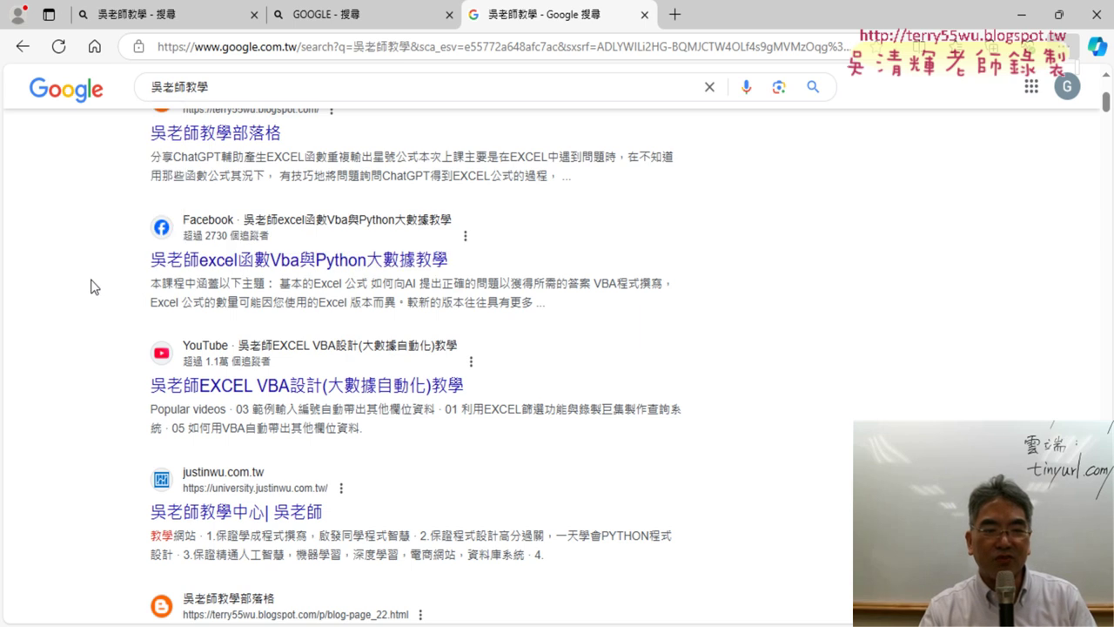
scroll(102, 348, down, 1)
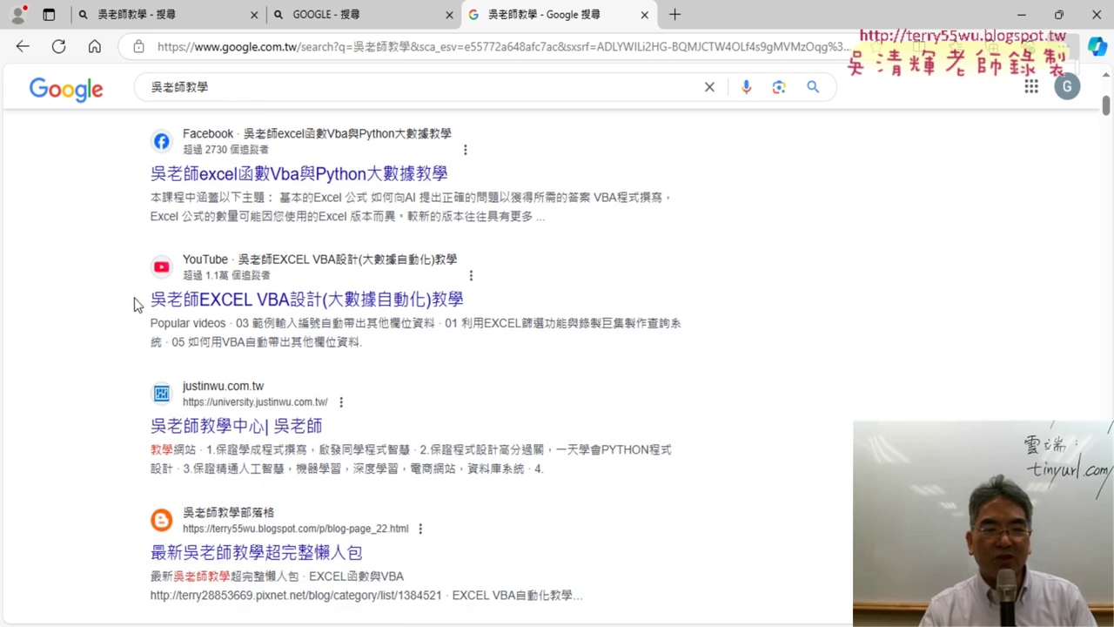
drag(135, 303, 488, 298)
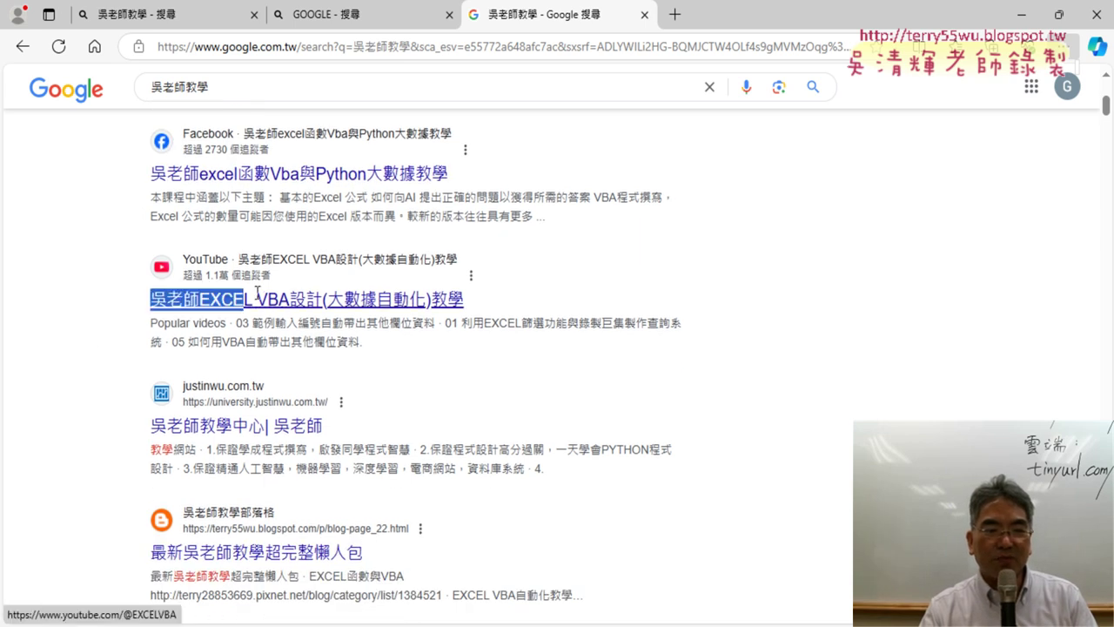
click(489, 299)
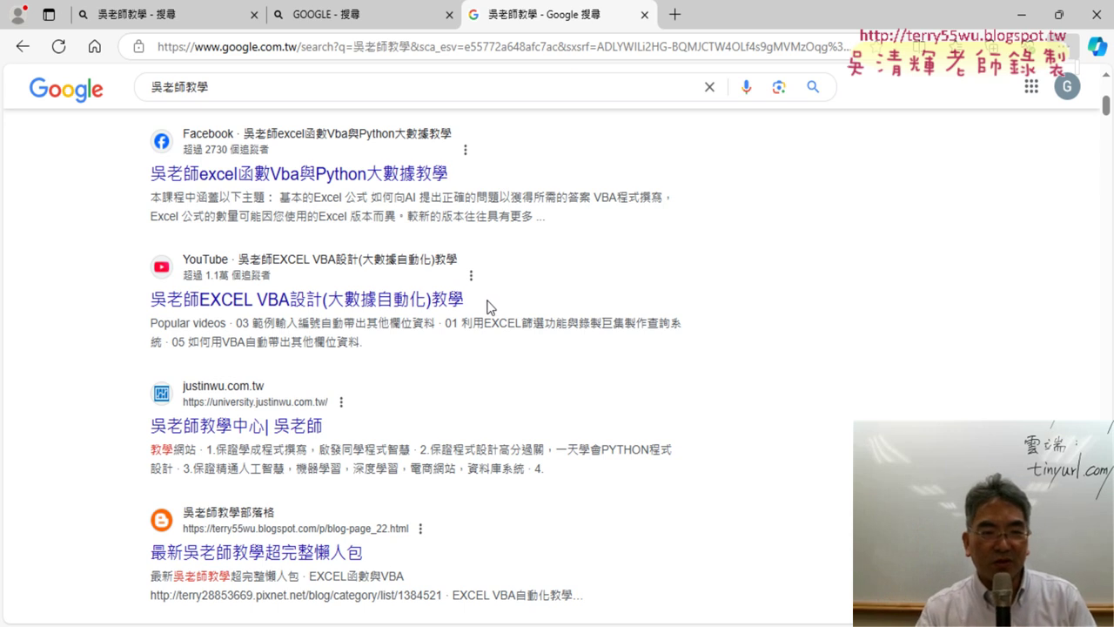
scroll(487, 307, up, 2)
scroll(487, 306, up, 1)
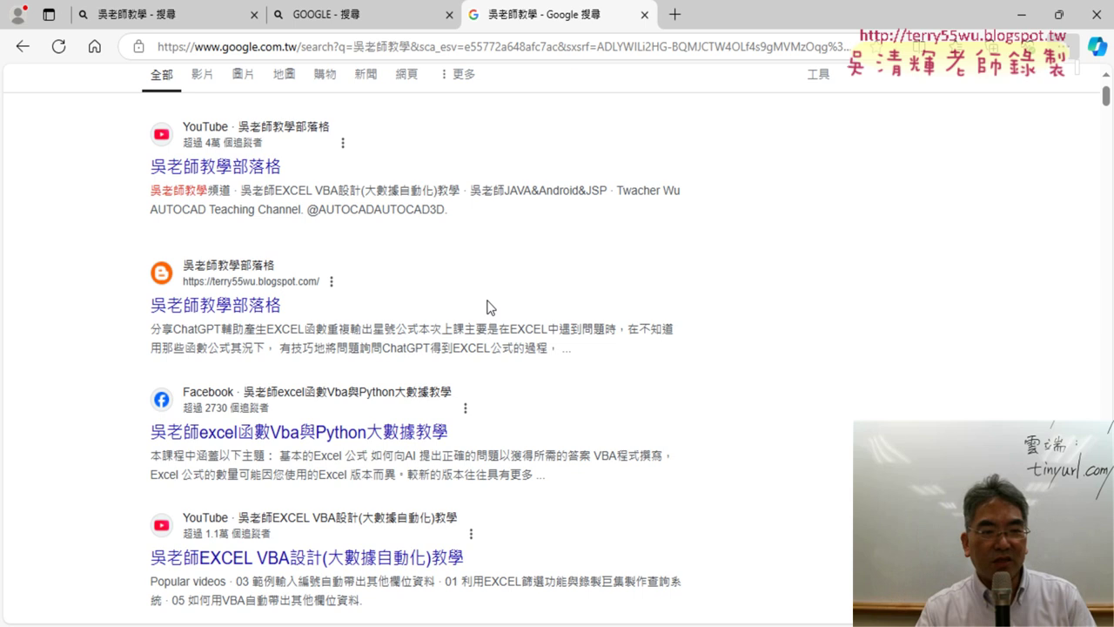
scroll(488, 306, down, 2)
scroll(494, 310, down, 2)
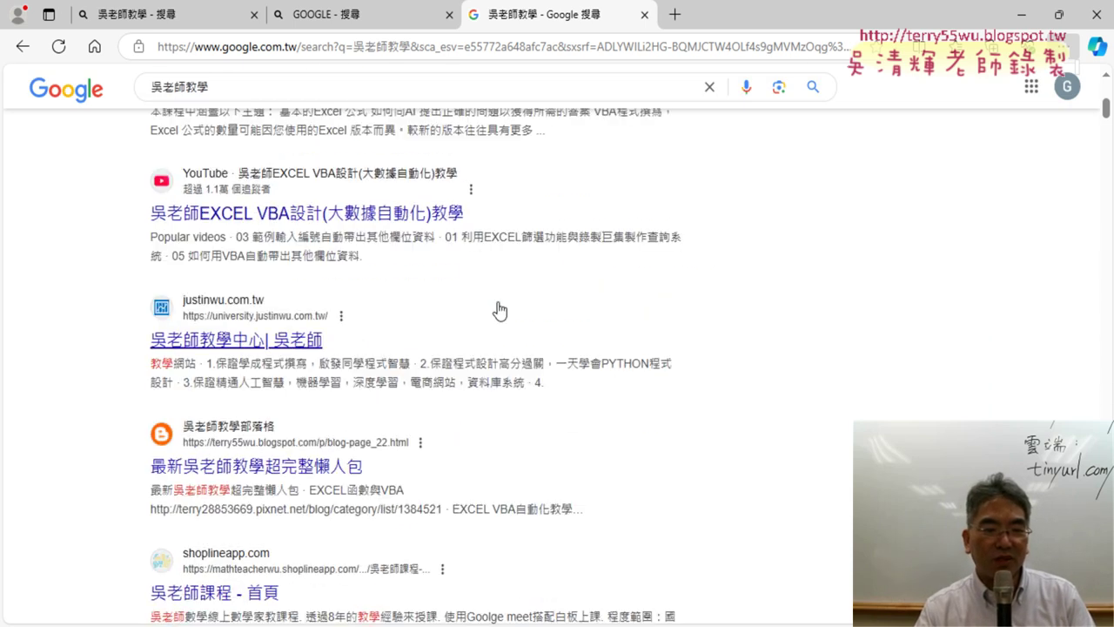
drag(361, 339, 153, 340)
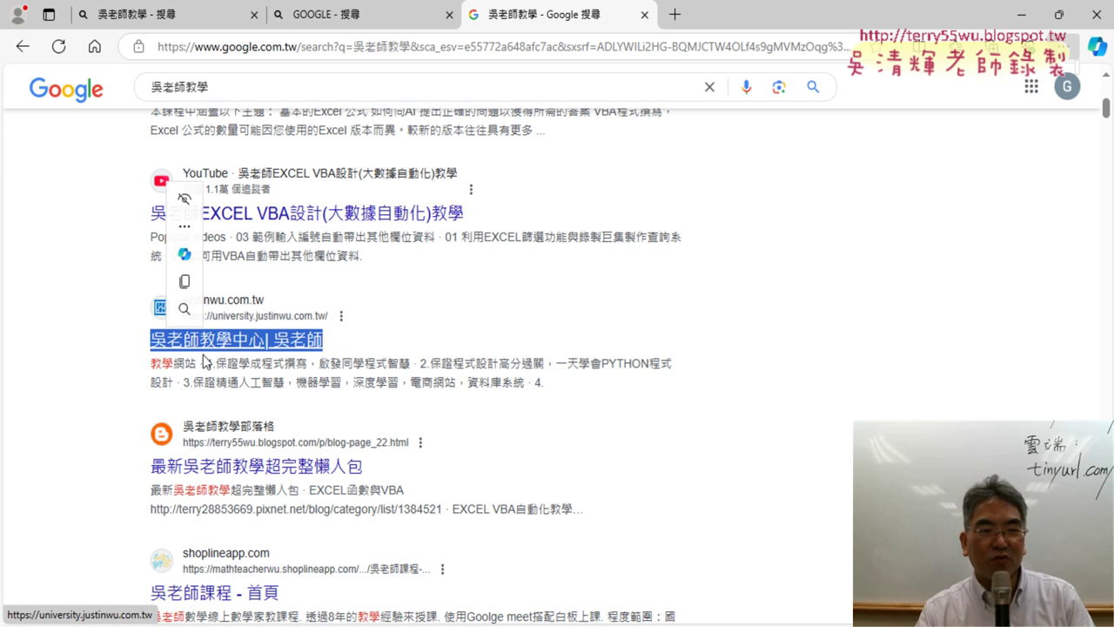
scroll(102, 400, down, 1)
triple_click(122, 383)
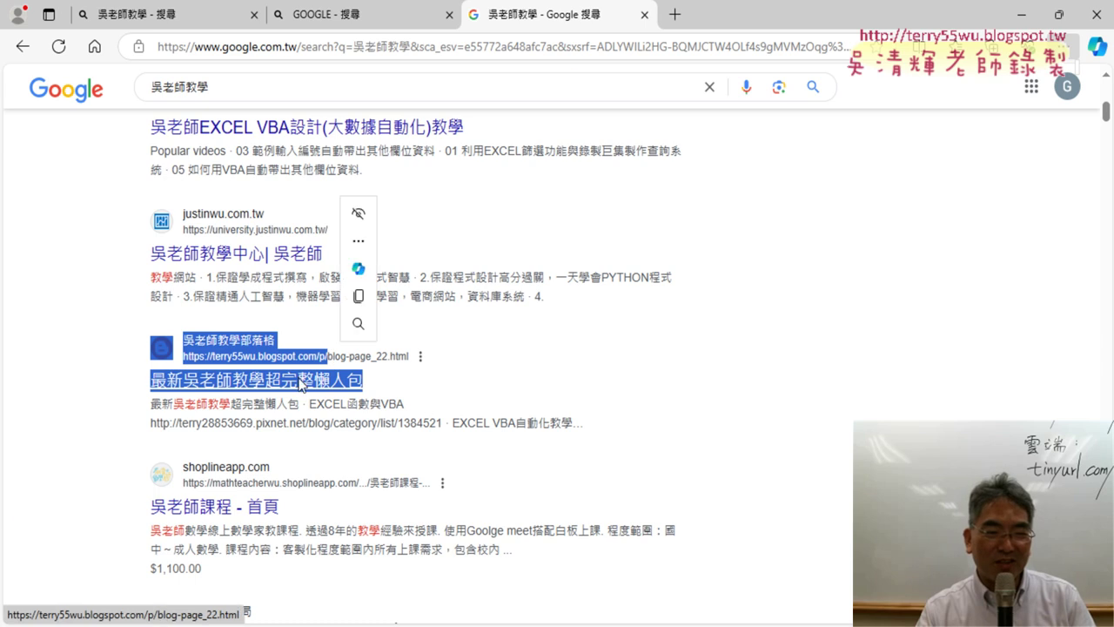
click(27, 492)
scroll(41, 481, down, 2)
scroll(41, 481, down, 1)
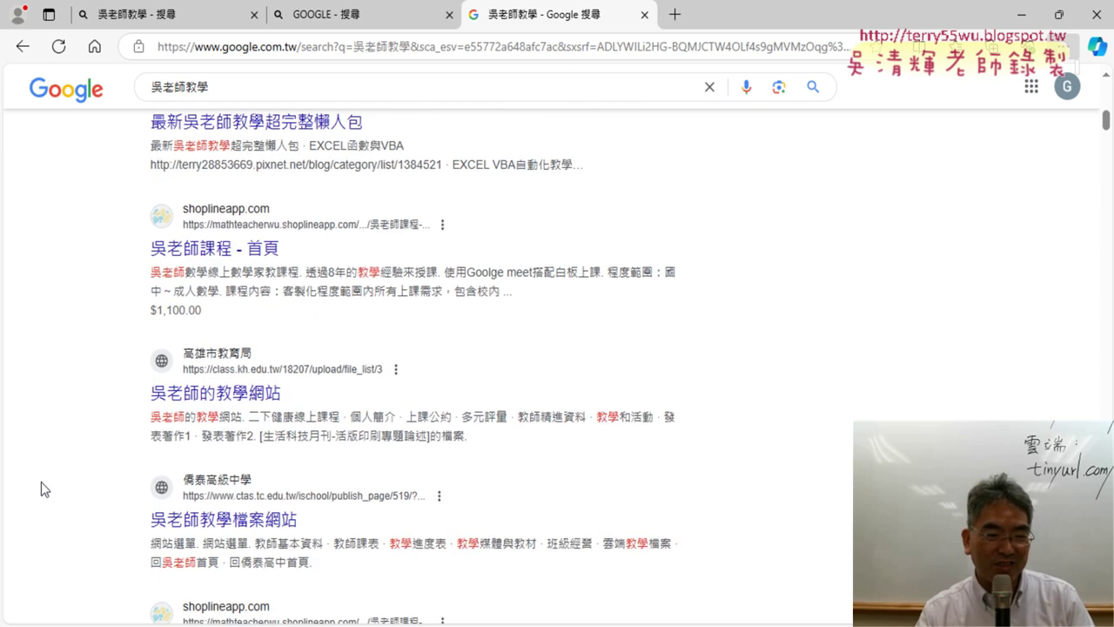
scroll(41, 481, up, 4)
scroll(41, 482, up, 5)
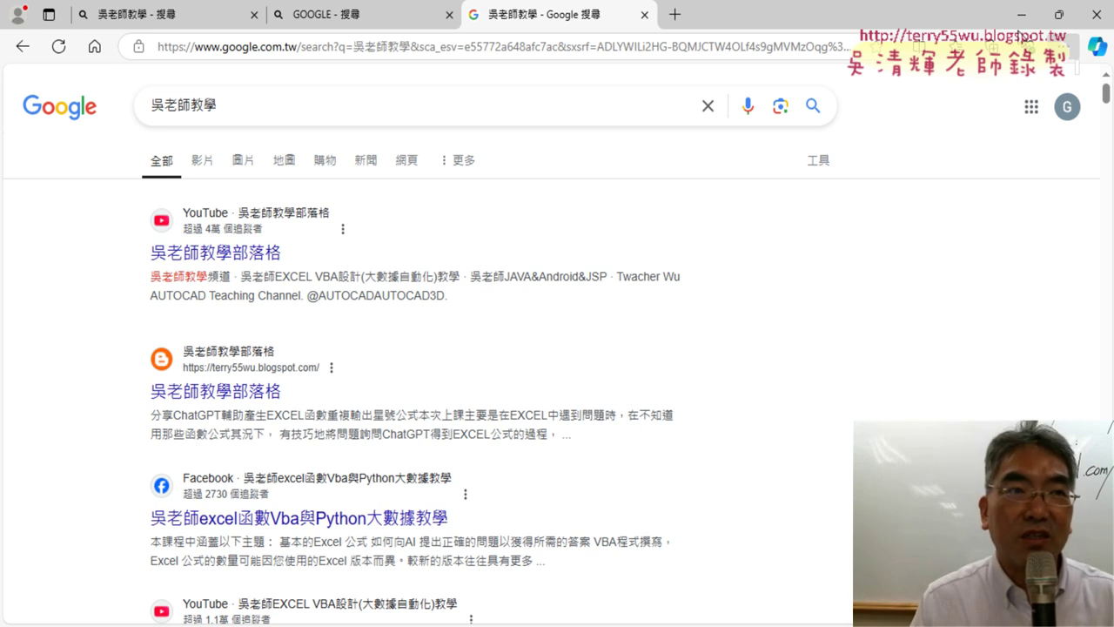
Minimize the search window and show the motivation chart led by 工作專業技能需求 (14, 66.7%)
click(1023, 21)
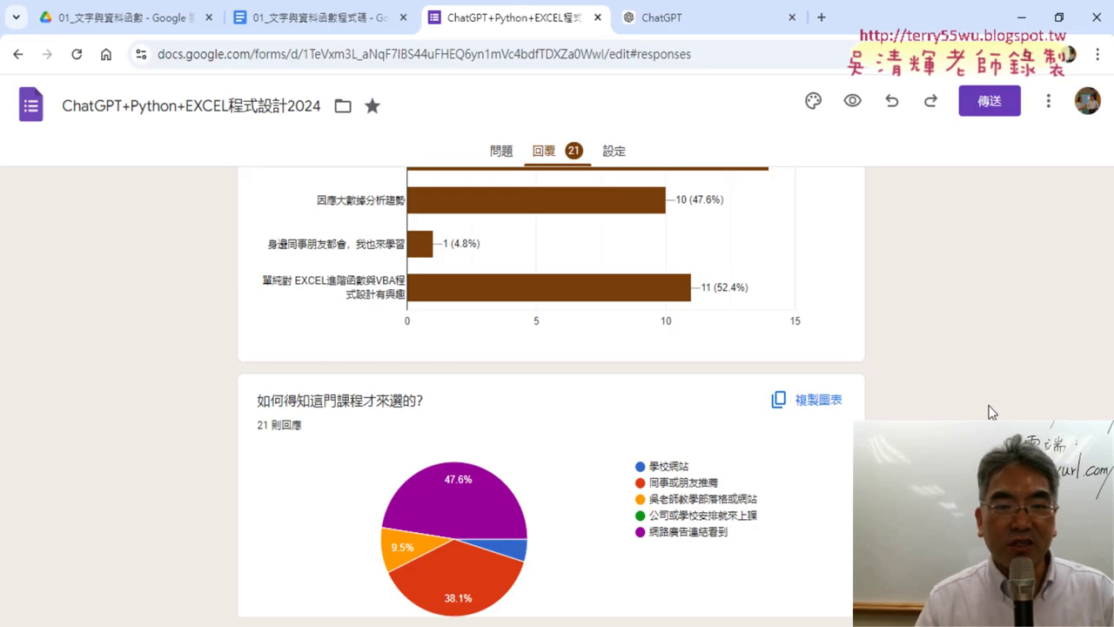
scroll(989, 409, down, 4)
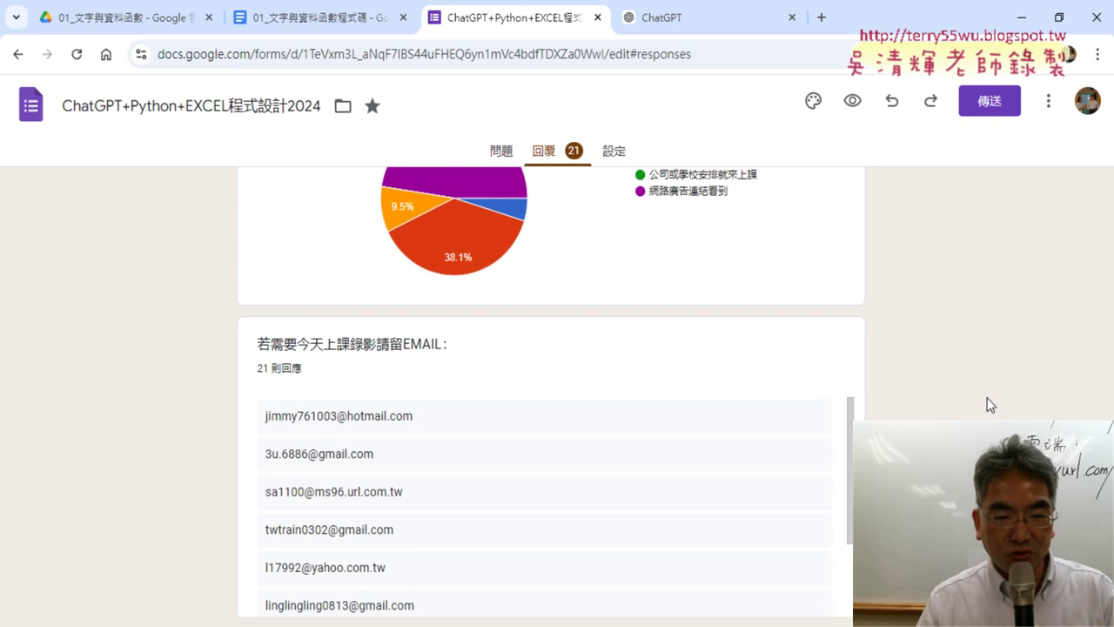
scroll(989, 405, up, 5)
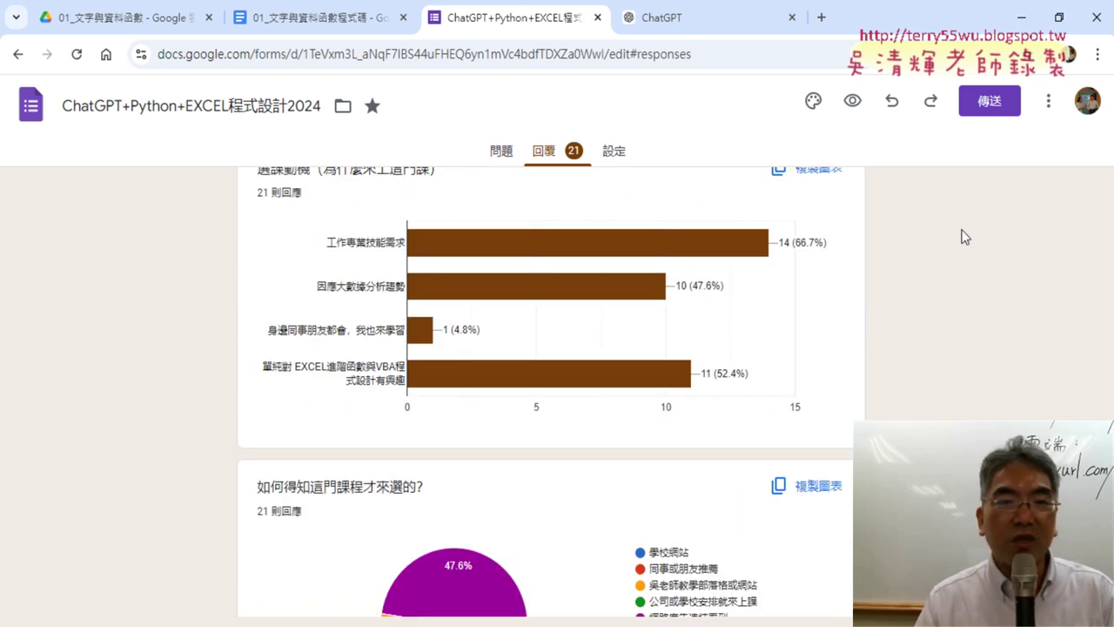
Deselect the ChatGPT formula answer and switch to the 01文字與資料函數.xls workbook
click(681, 18)
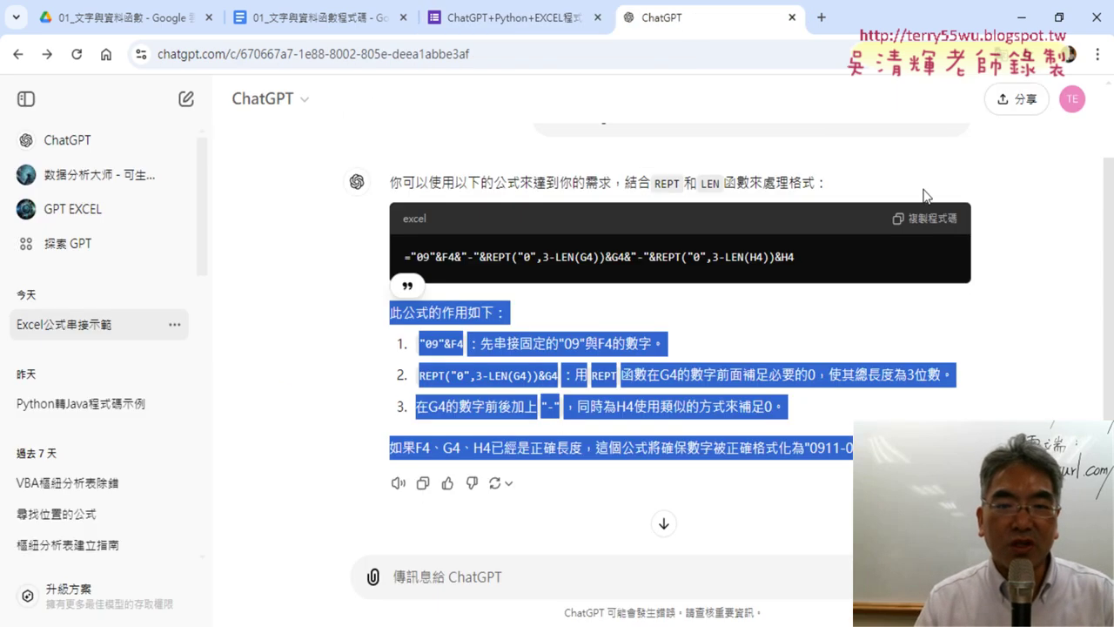
click(1043, 248)
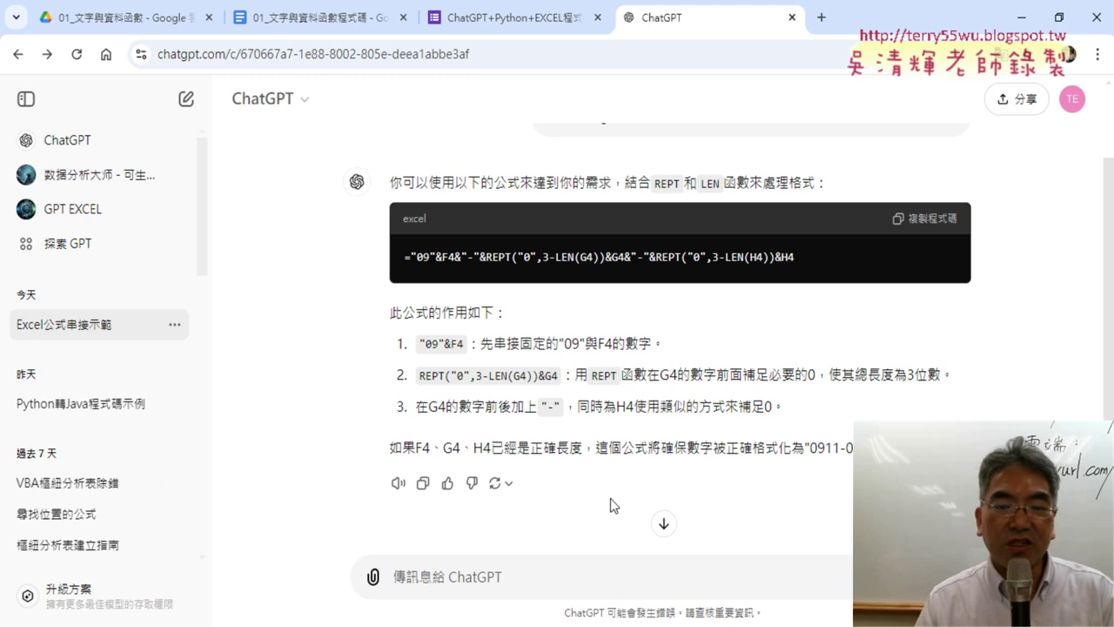
key(alt+Tab)
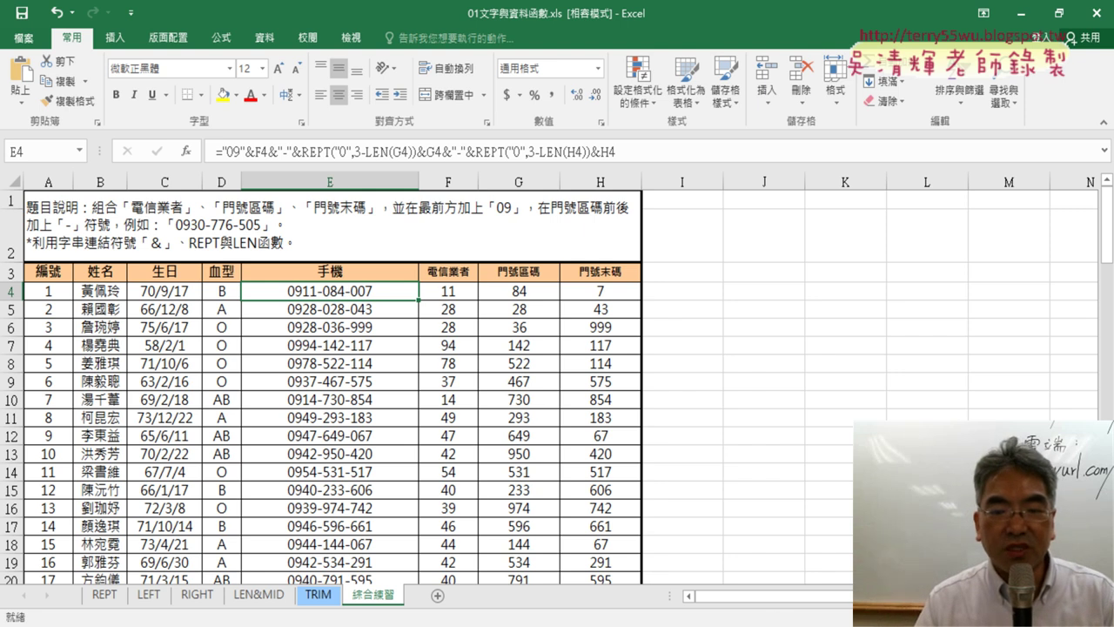
key(alt+Tab)
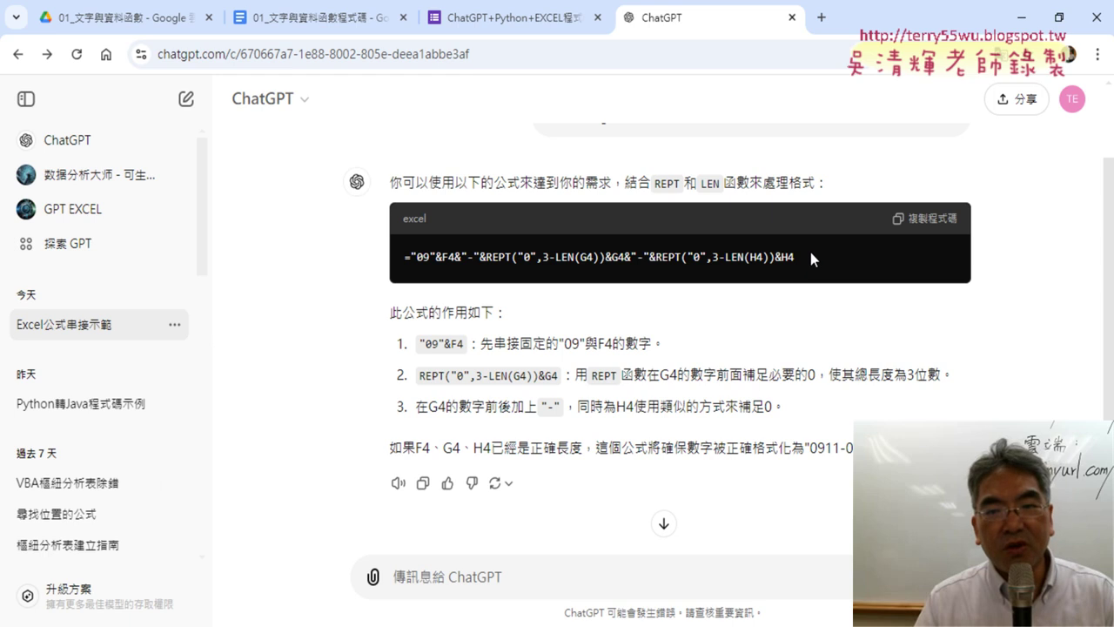
drag(810, 250, 402, 253)
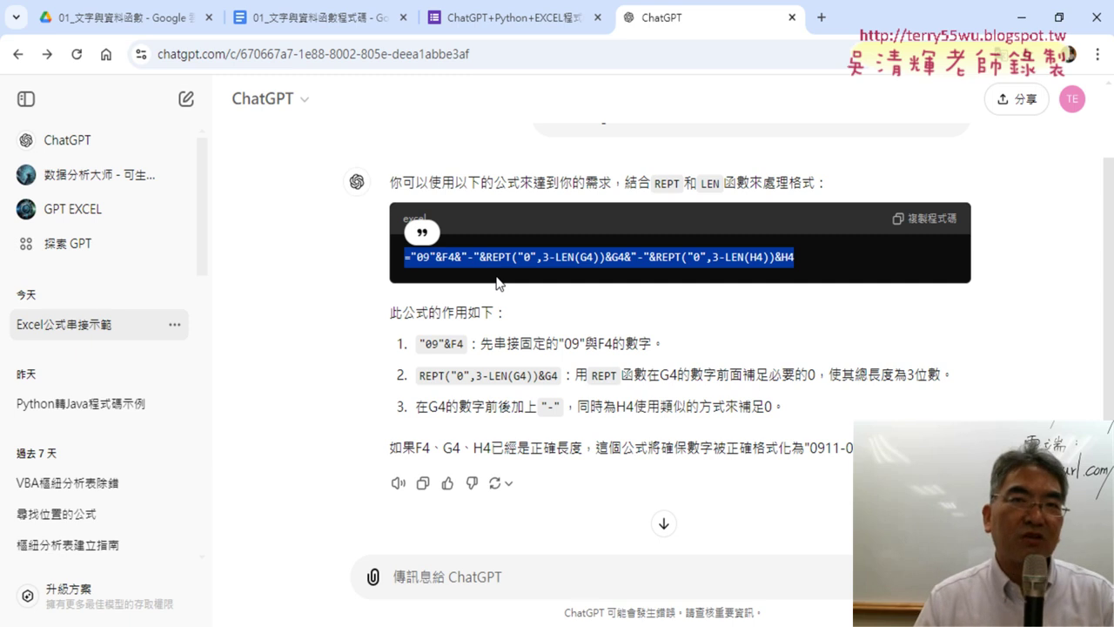
scroll(668, 503, up, 1)
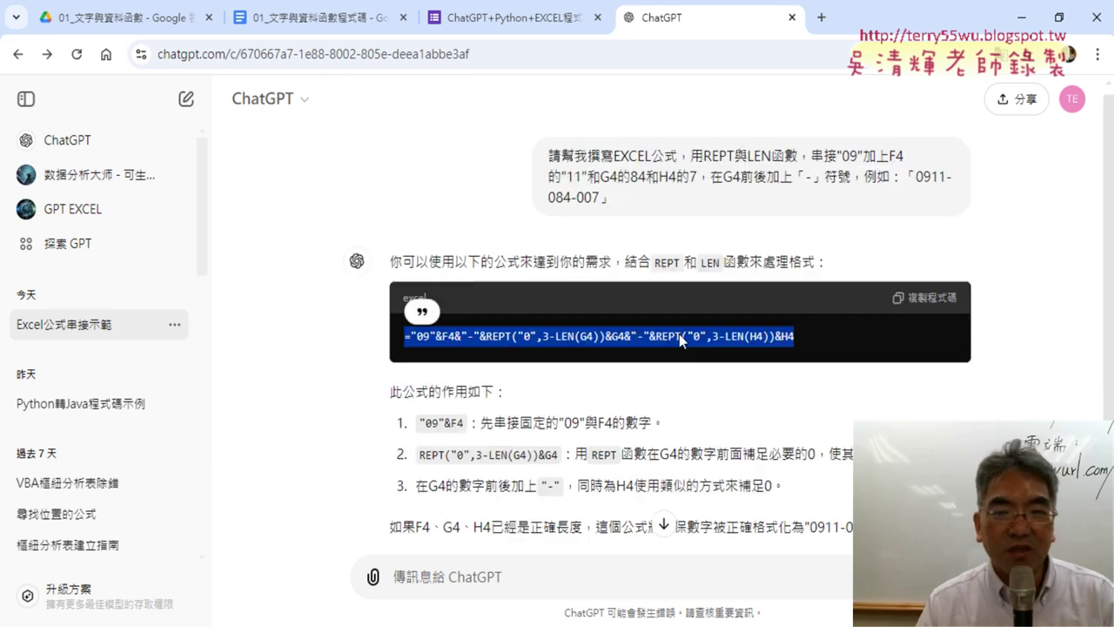
click(584, 209)
triple_click(548, 164)
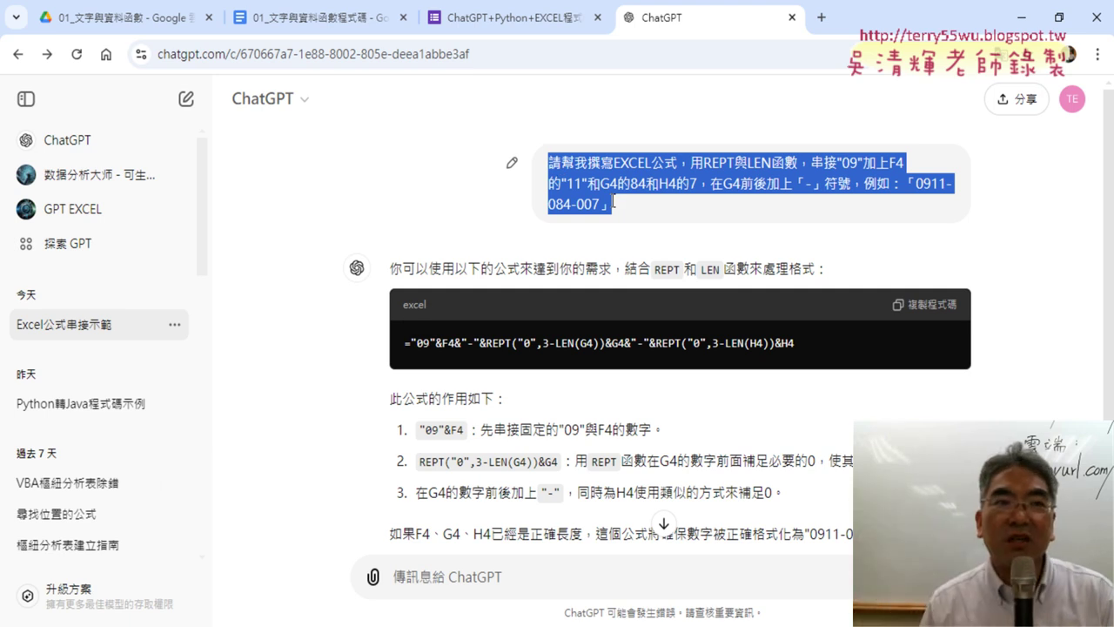
Type 請幫我改為VBA的Function程式 in the message box, choosing 程式 from the IME candidates
scroll(598, 343, down, 1)
scroll(598, 343, down, 2)
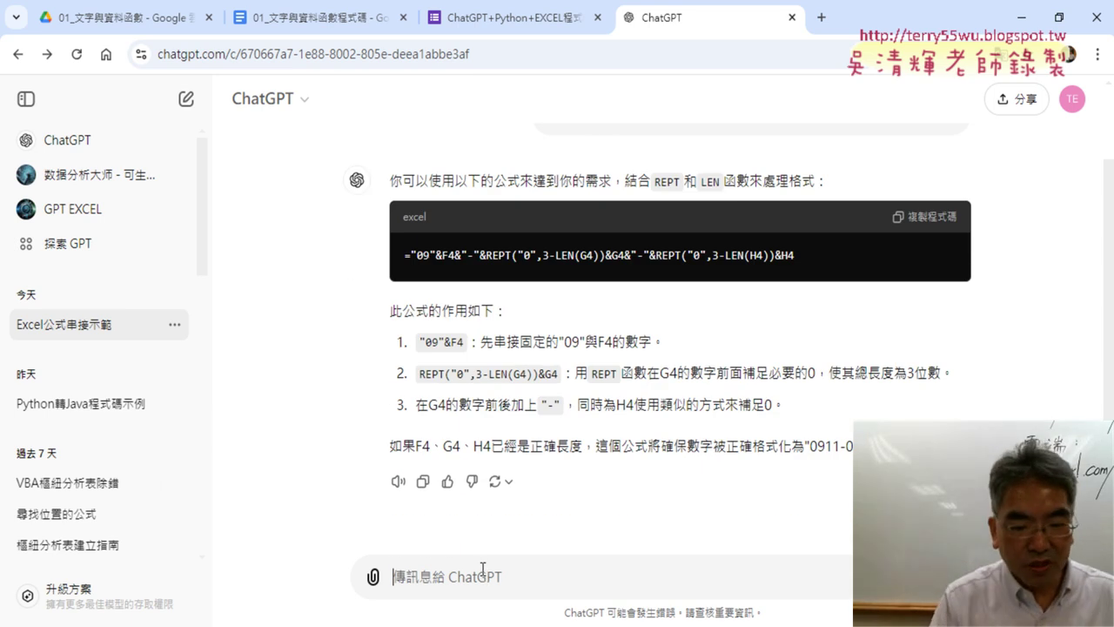
text(ㄑㄧㄥ)
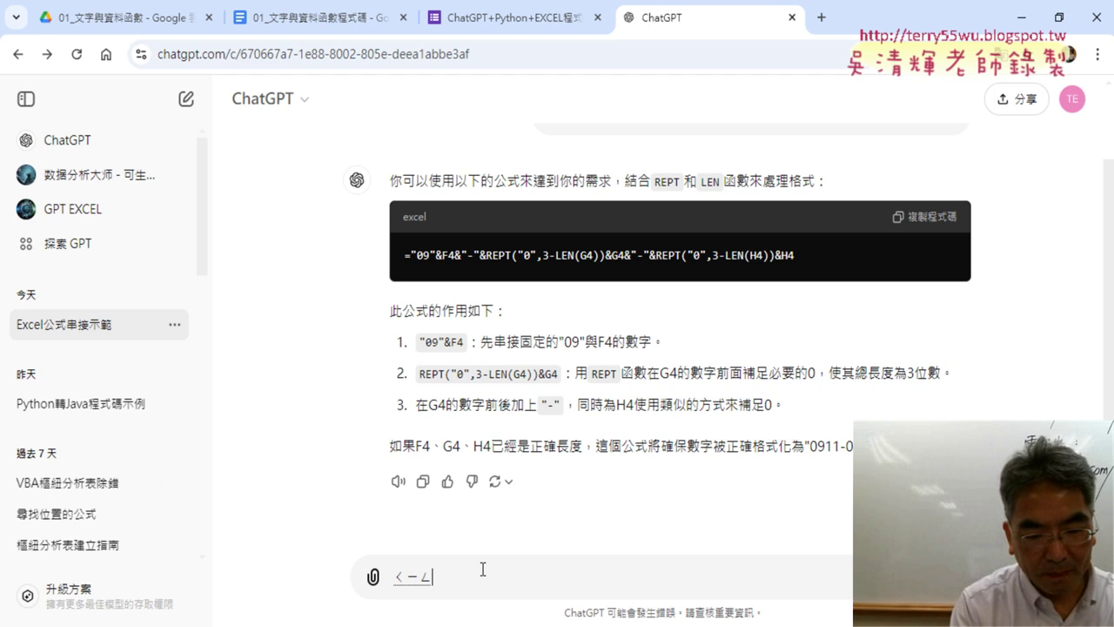
text(請幫)
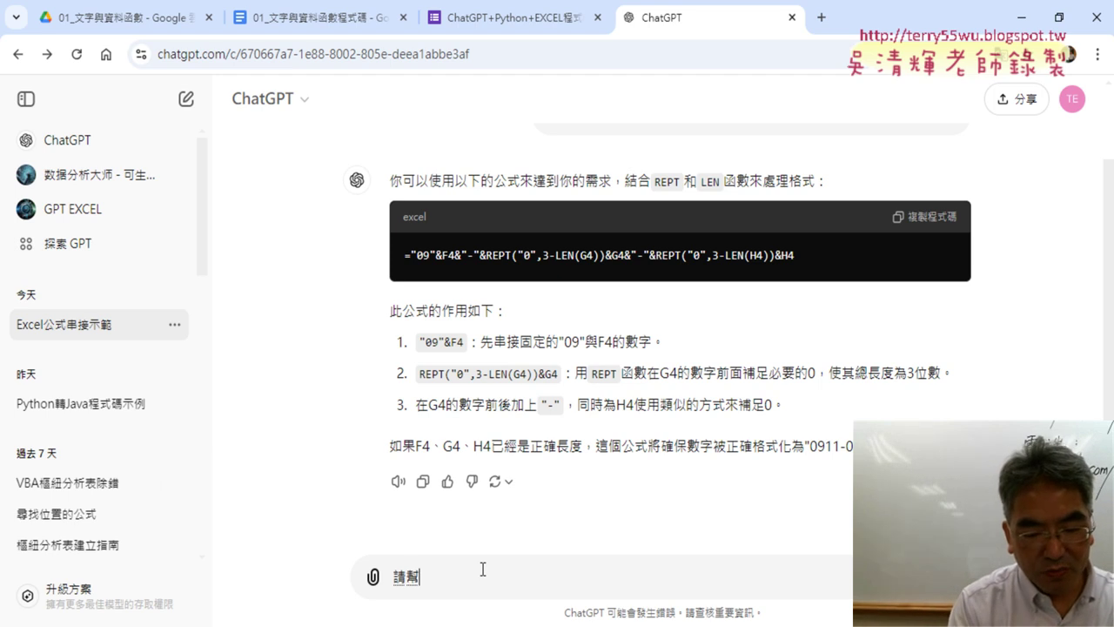
text(我改)
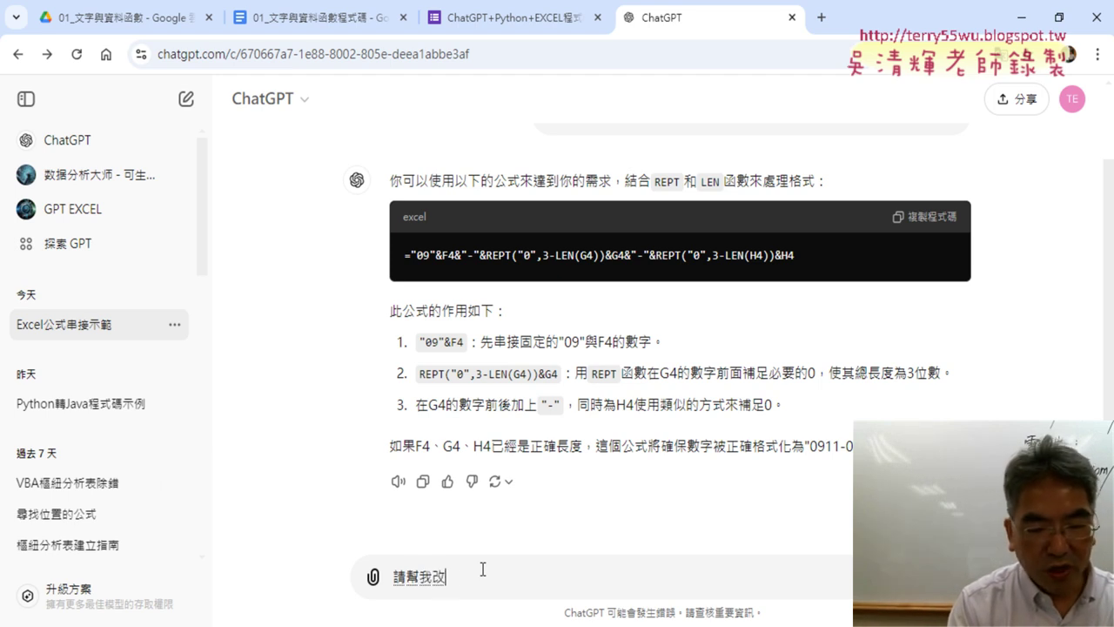
text(ㄨ)
text(VB)
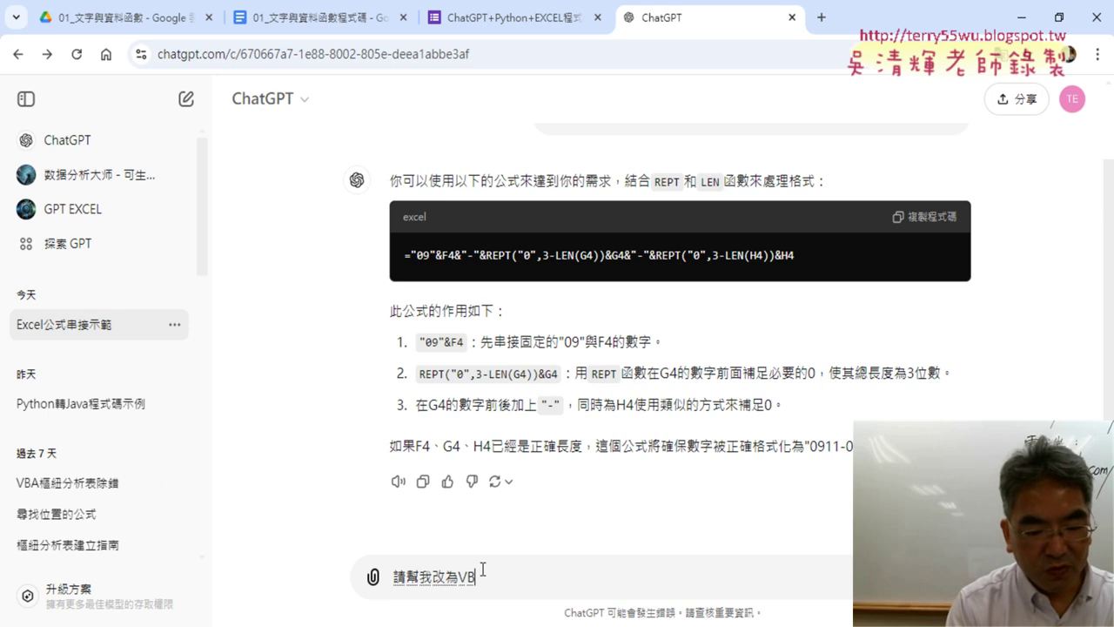
text(A的)
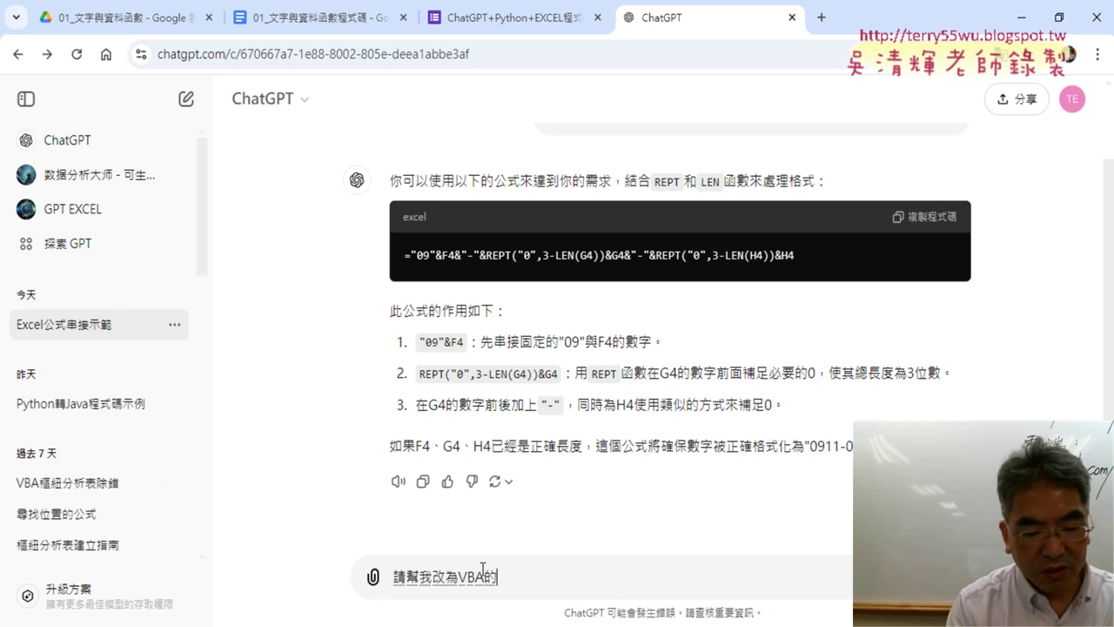
text(Fun)
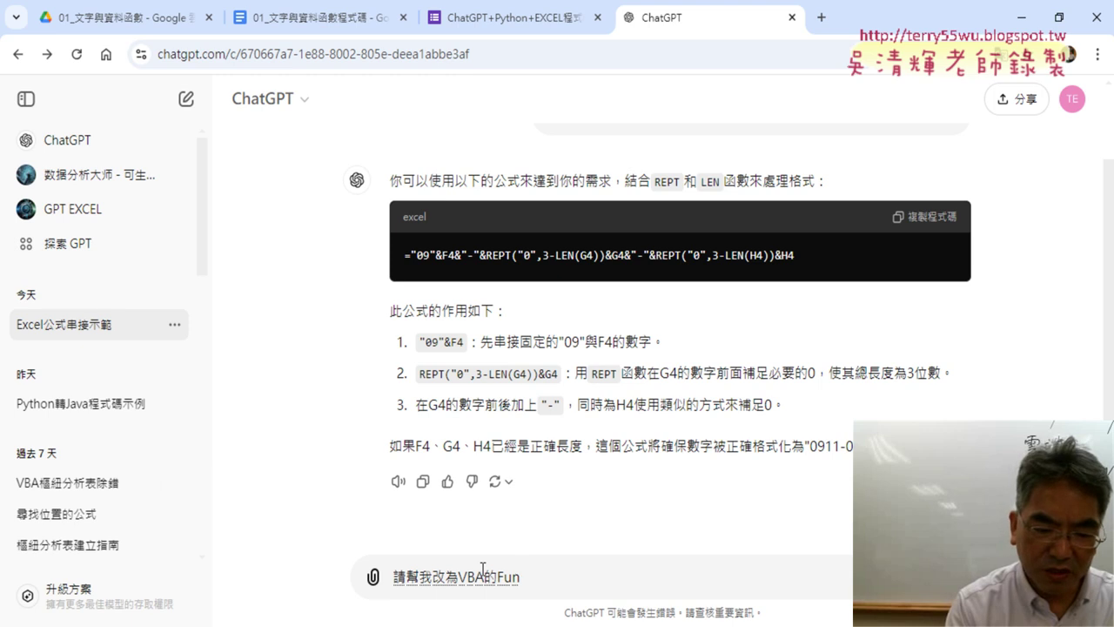
text(ction)
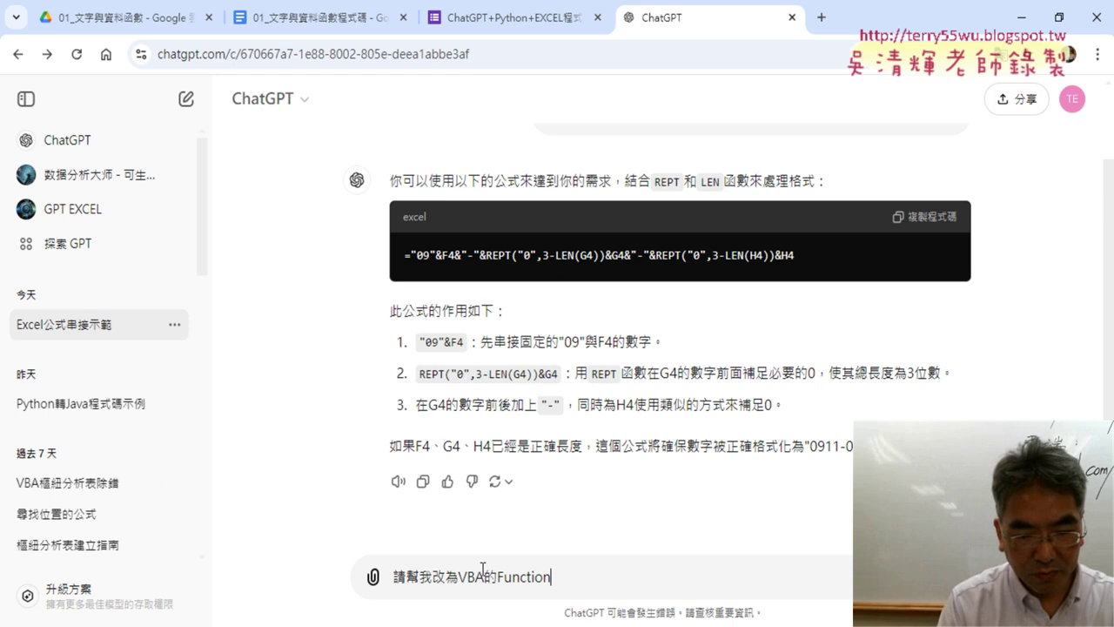
text(ㄔ)
key(BackSpace)
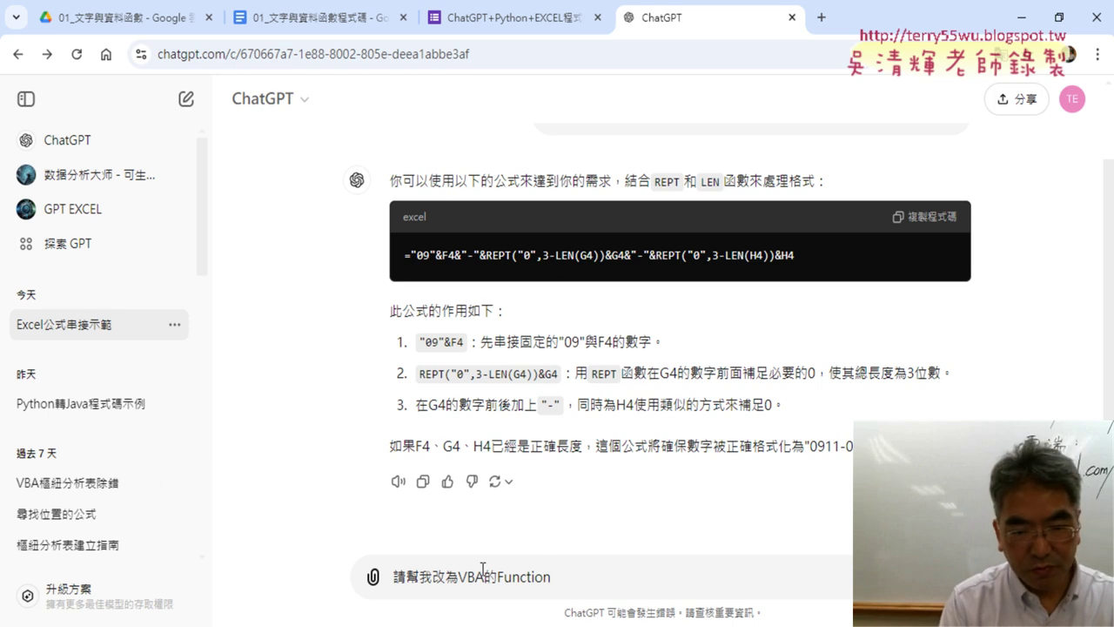
text(城市)
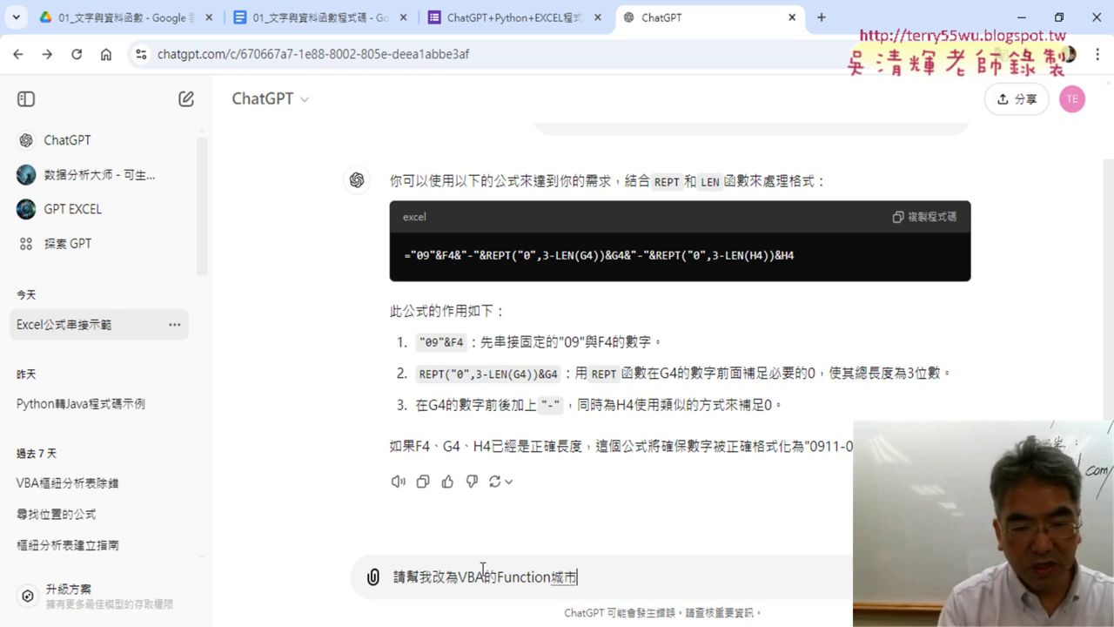
key(Down)
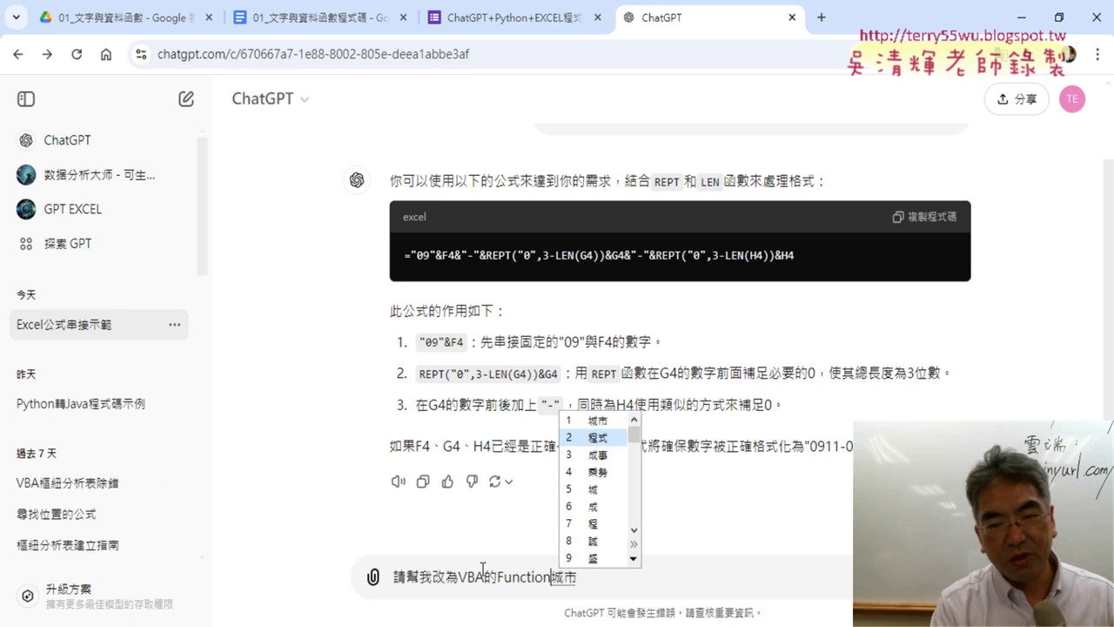
key(2)
key(Return)
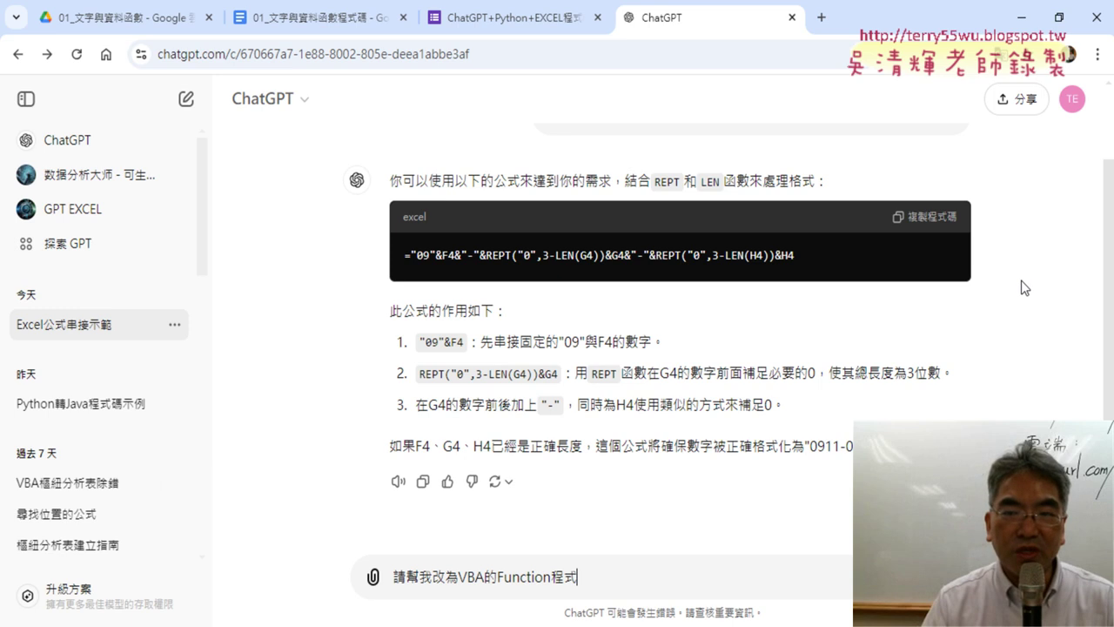
scroll(1021, 279, up, 1)
Copy the earlier prompt's requirements, from REPT through the example number
triple_click(550, 151)
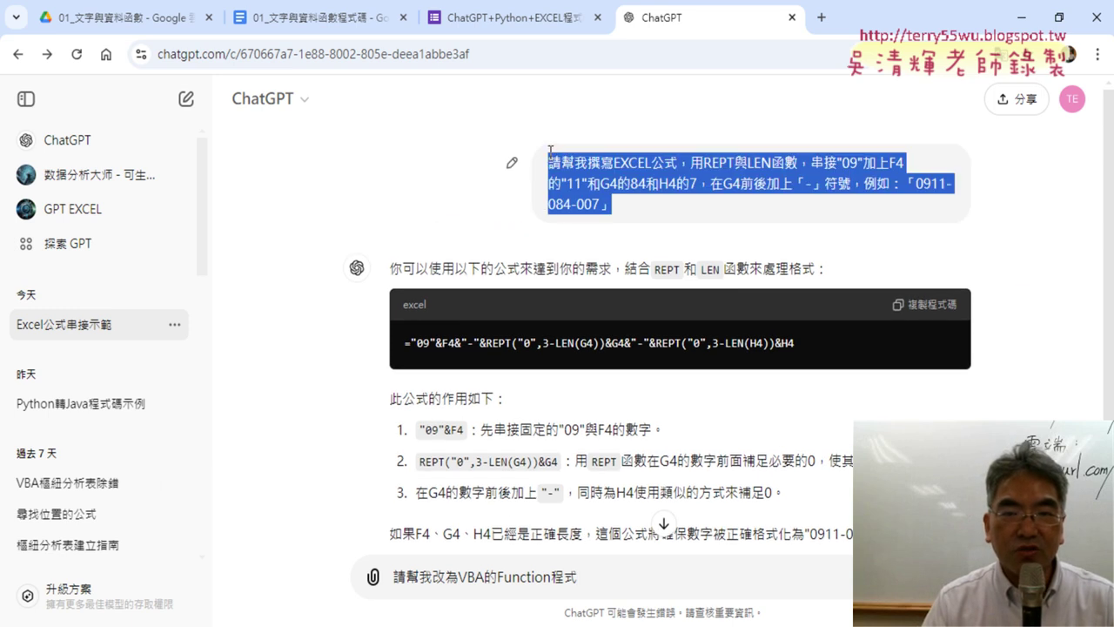
click(675, 190)
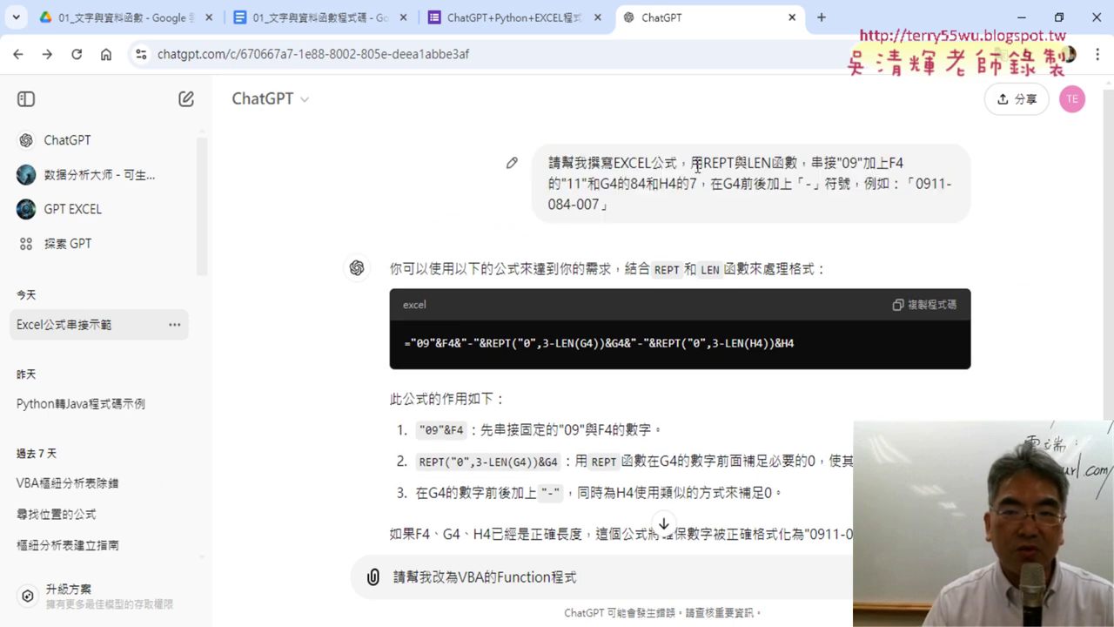
drag(696, 165, 792, 217)
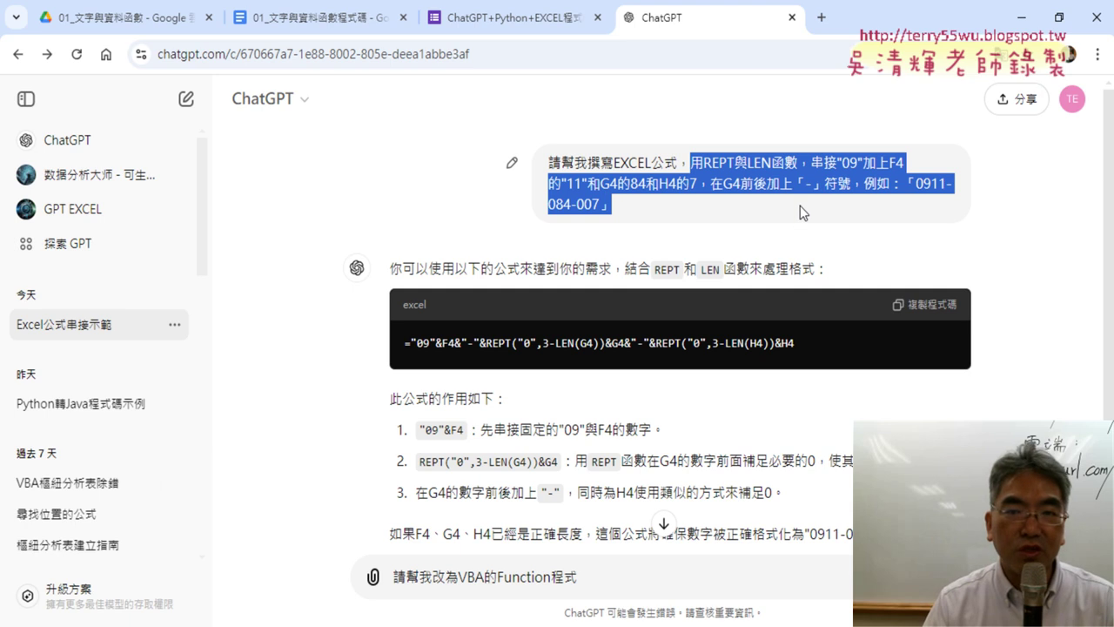
scroll(800, 205, down, 1)
scroll(794, 195, up, 1)
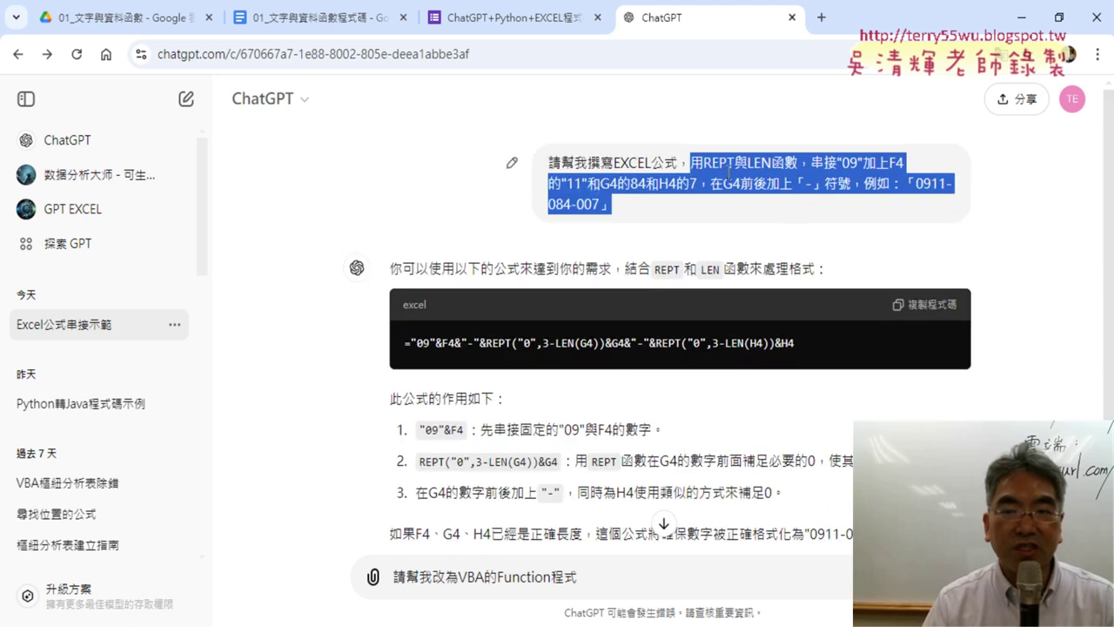
click(729, 172)
drag(681, 162, 720, 214)
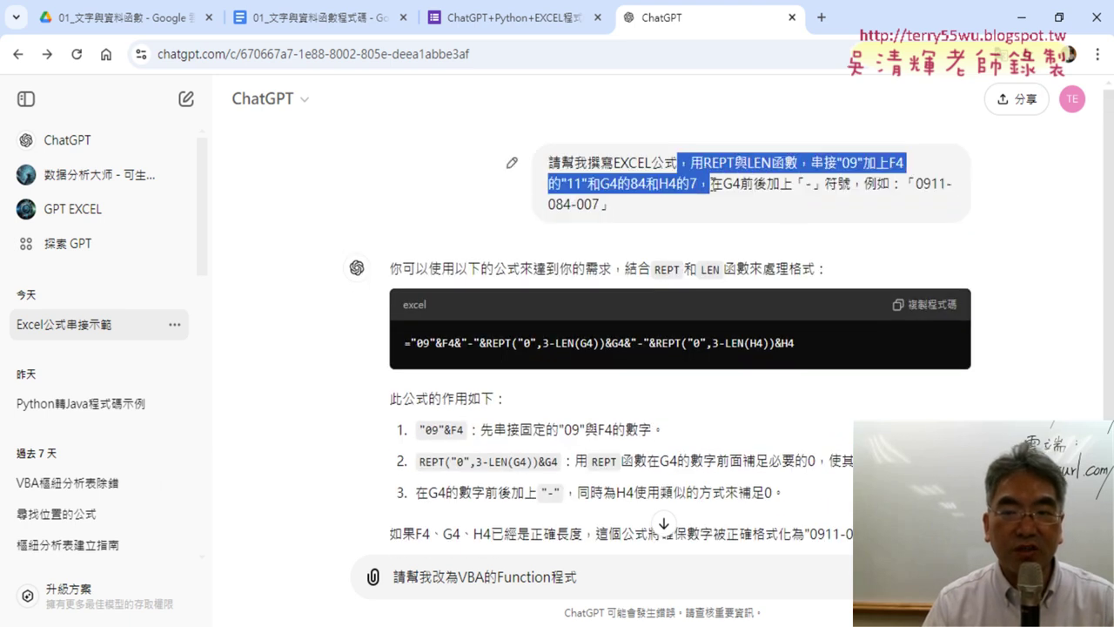
click(704, 180)
drag(677, 161, 547, 162)
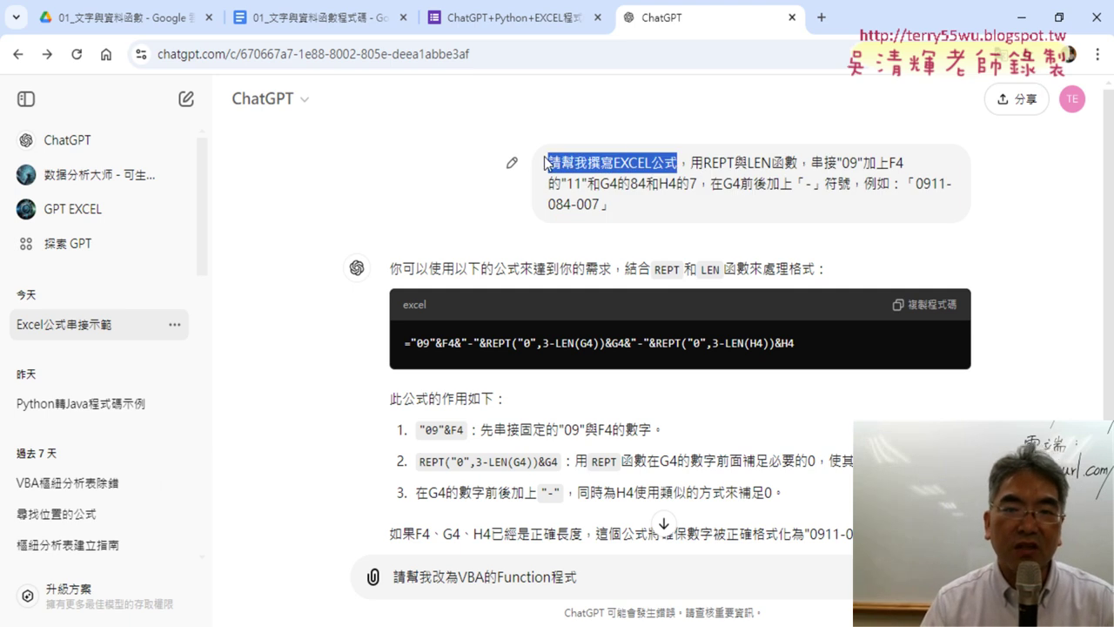
click(683, 161)
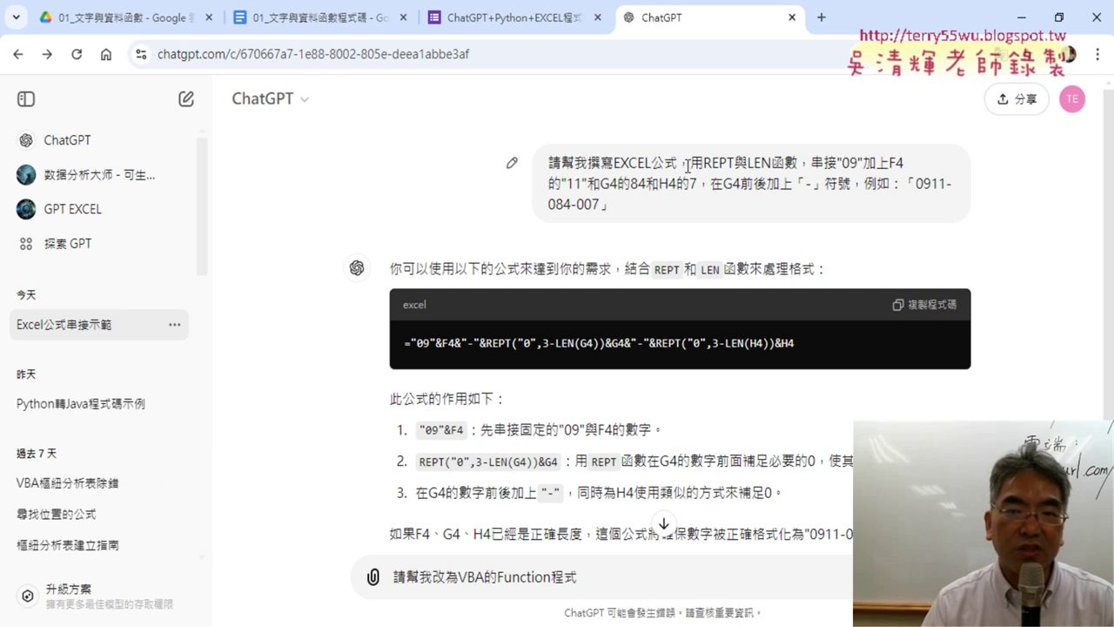
drag(683, 162, 733, 203)
right_click(732, 174)
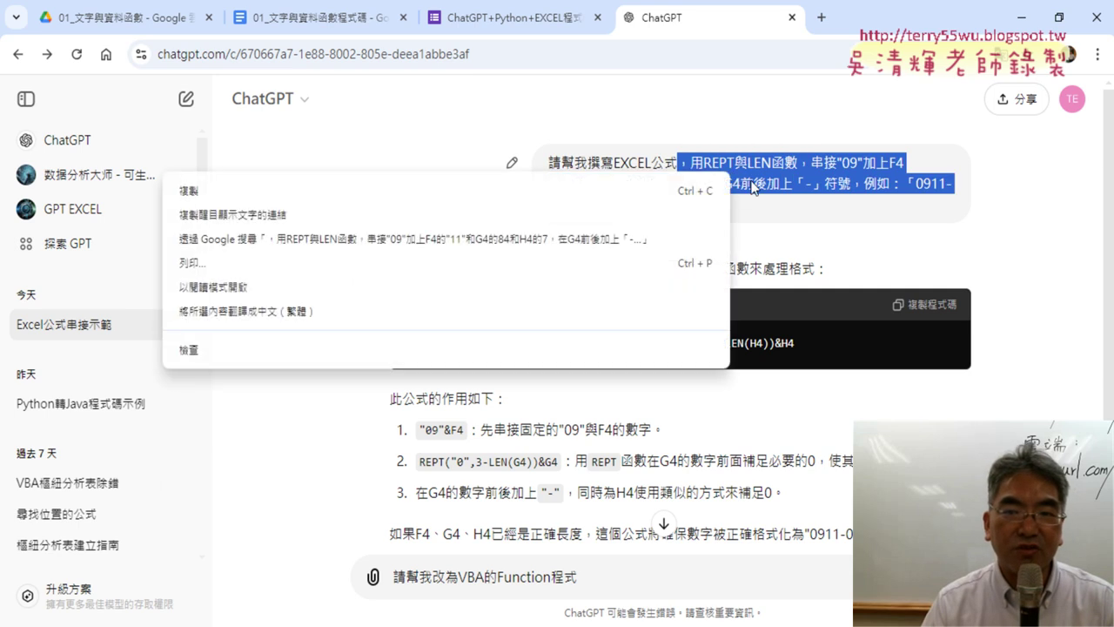
click(696, 192)
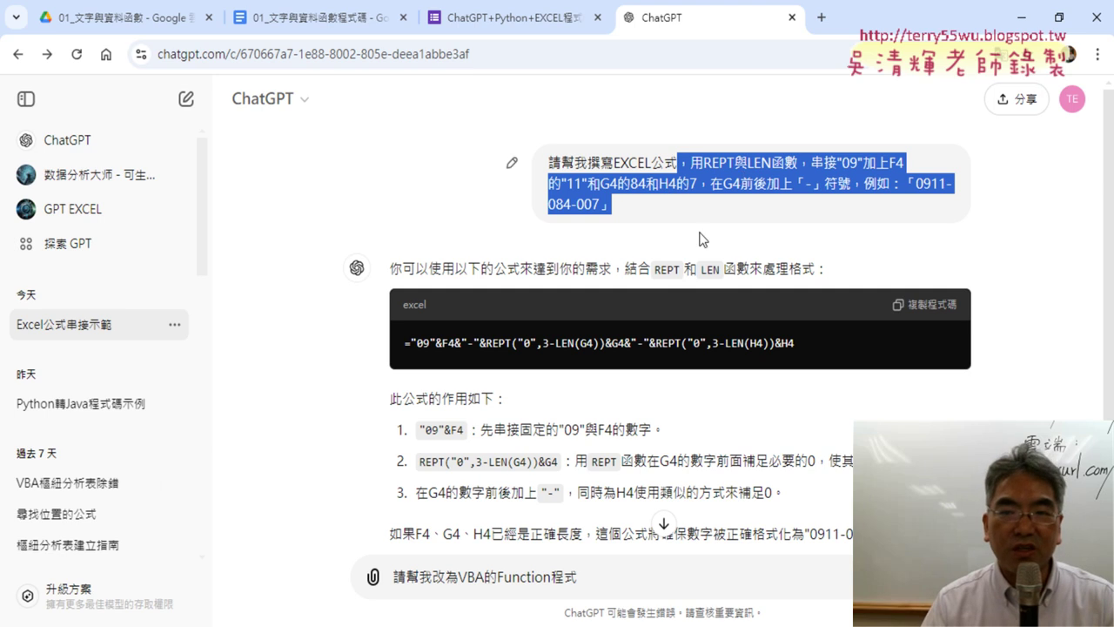
Paste into the new message, delete the pasted part, and send the VBA Function request
scroll(703, 244, down, 1)
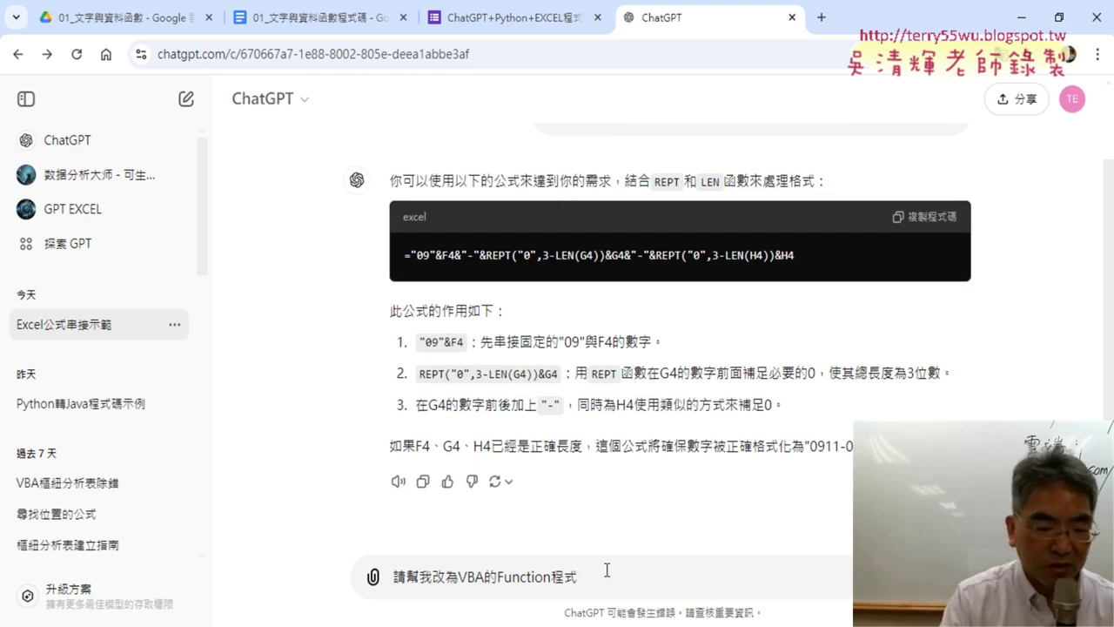
key(ctrl+v)
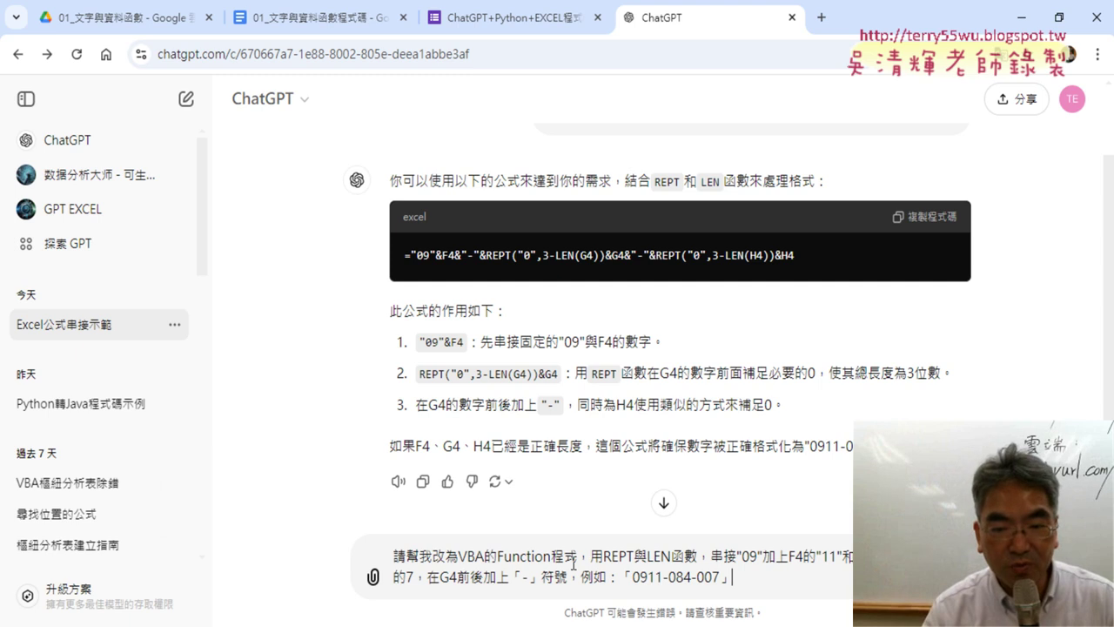
drag(581, 558, 805, 573)
key(BackSpace)
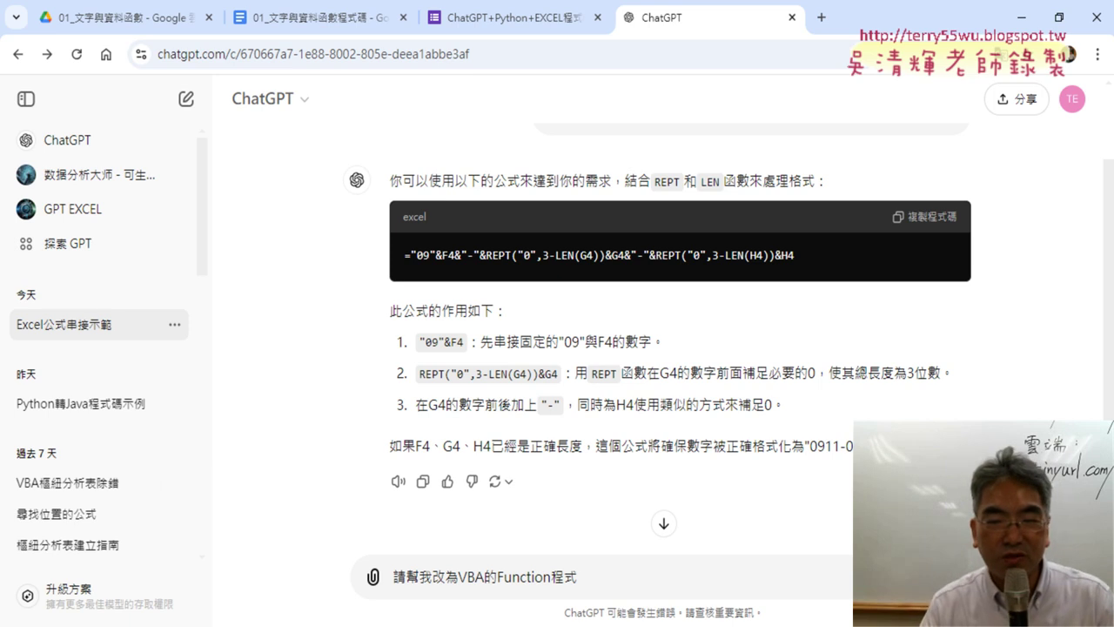
key(Return)
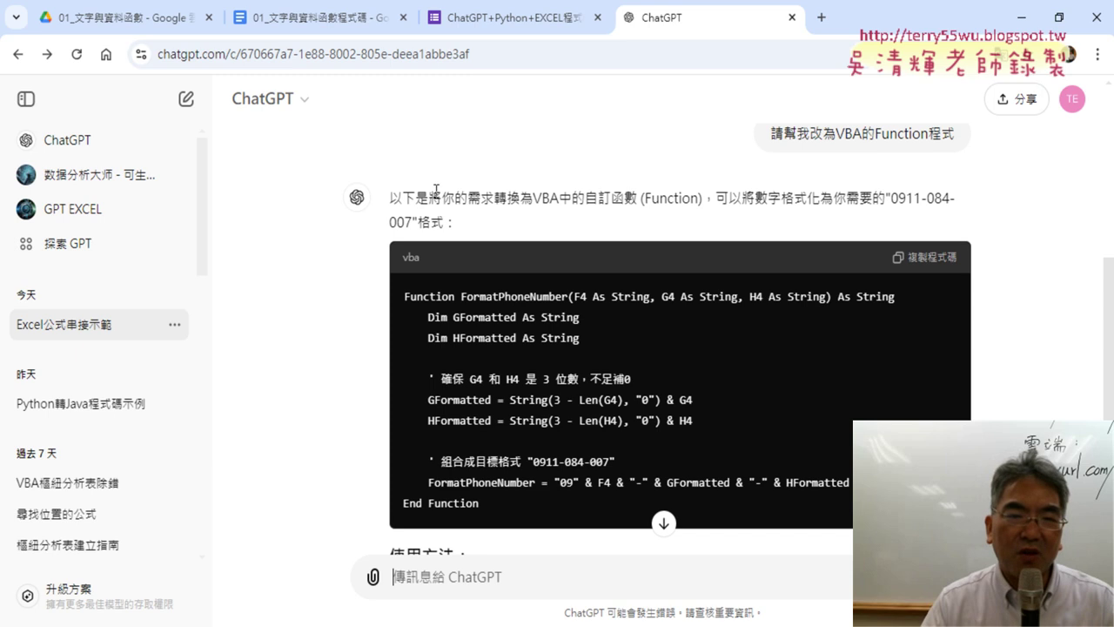
drag(391, 195, 699, 195)
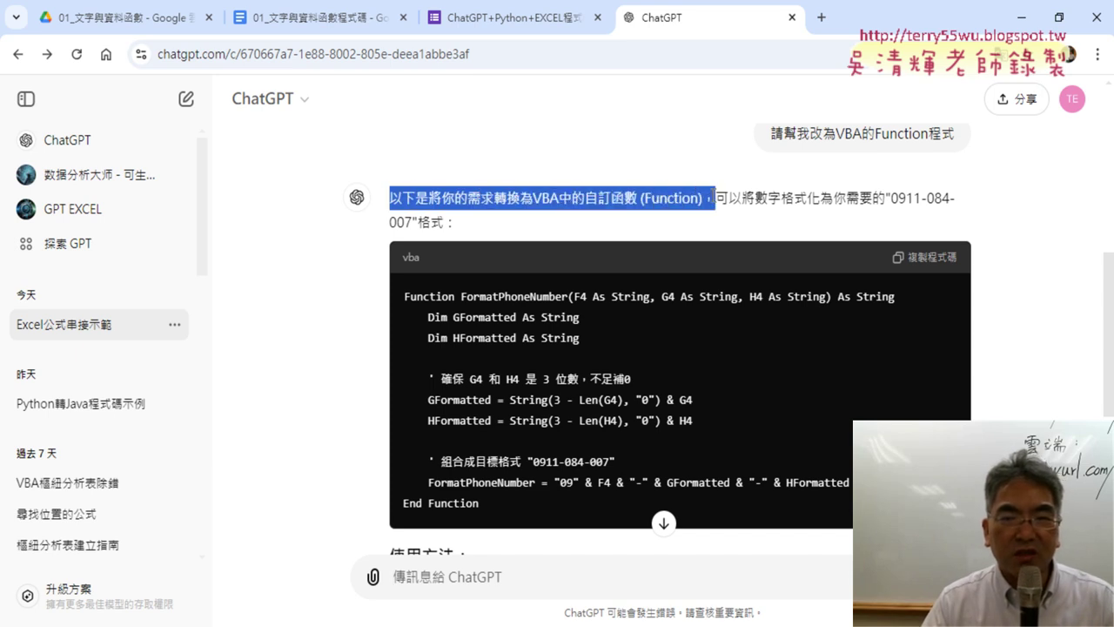
drag(699, 195, 707, 195)
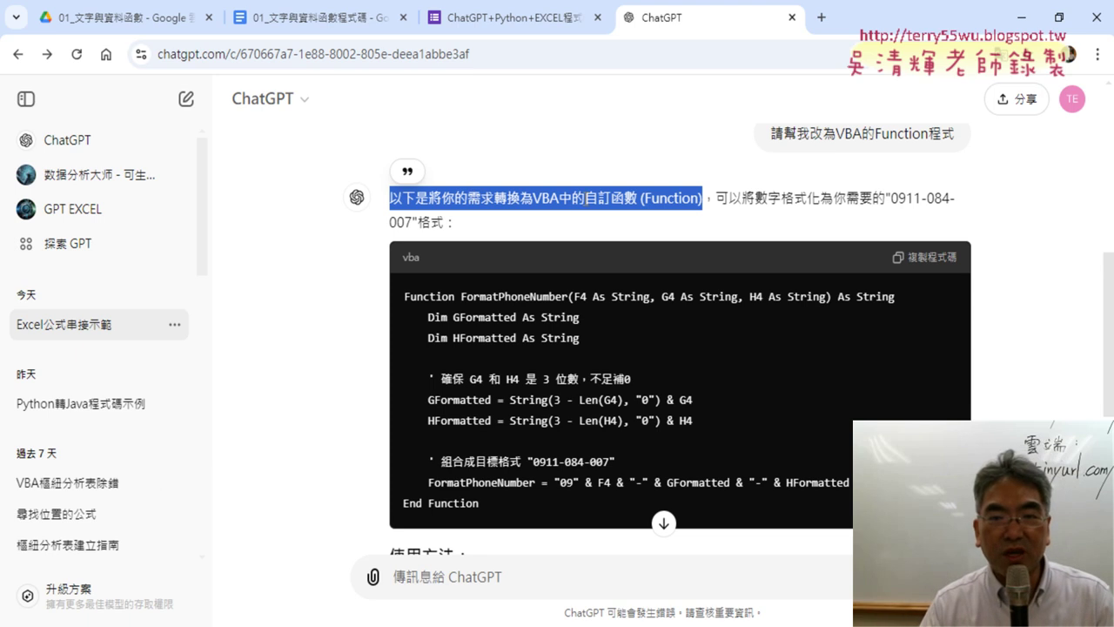
drag(640, 198, 585, 198)
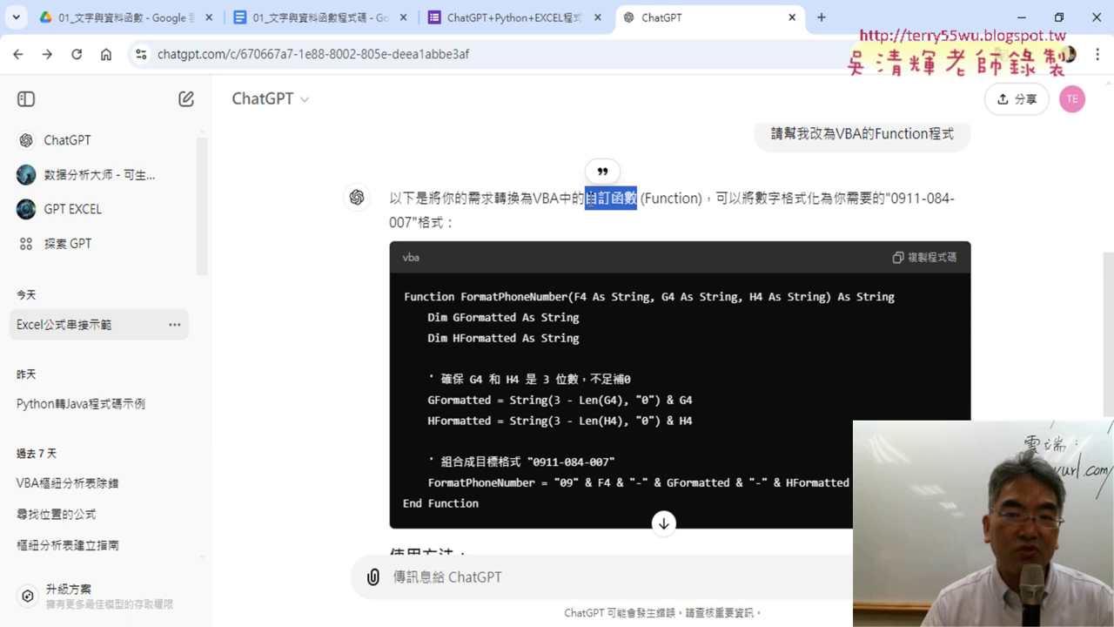
drag(703, 198, 639, 199)
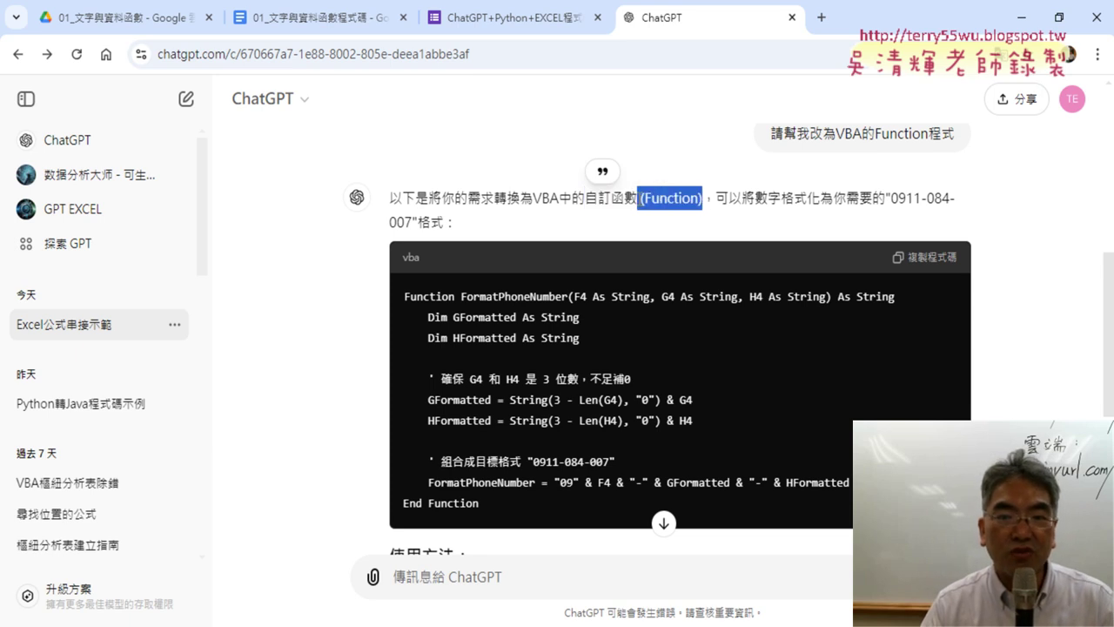
drag(534, 199, 638, 207)
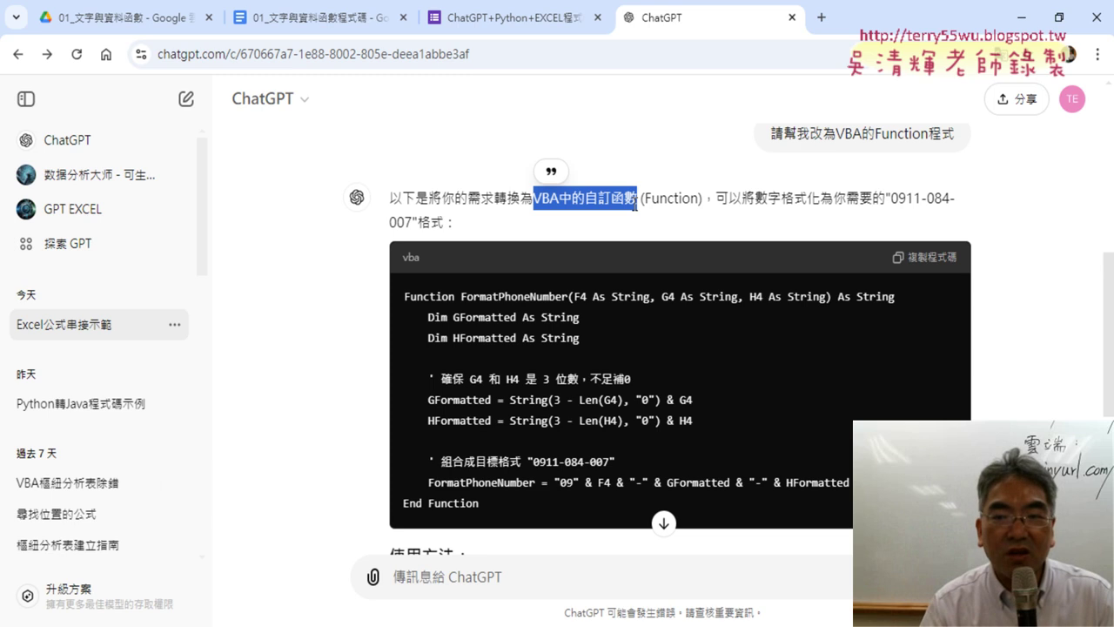
drag(715, 200, 883, 214)
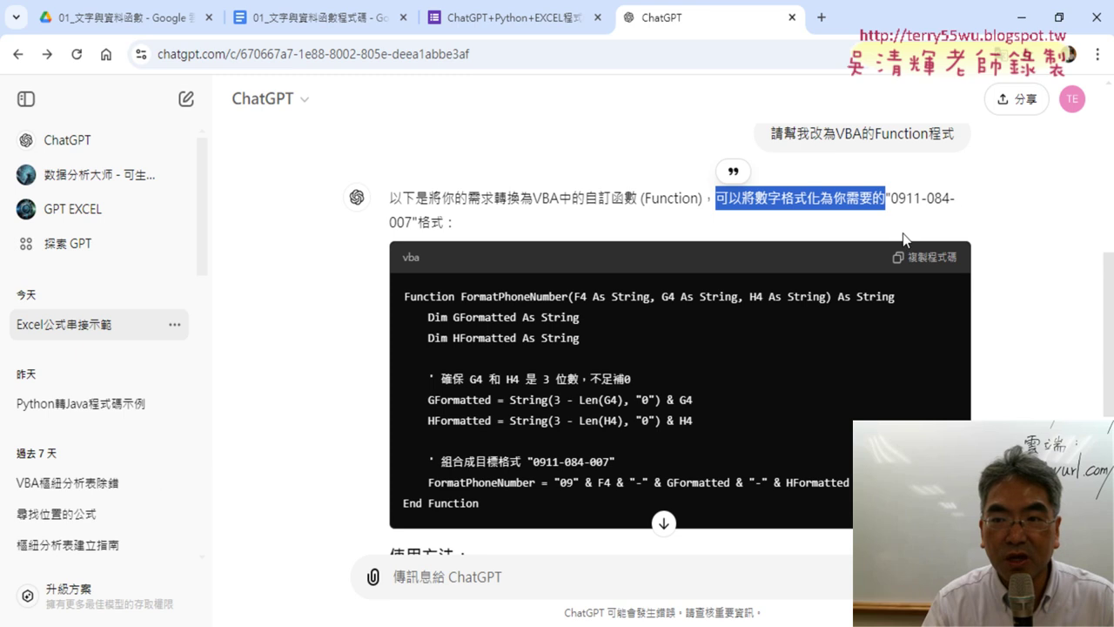
click(917, 202)
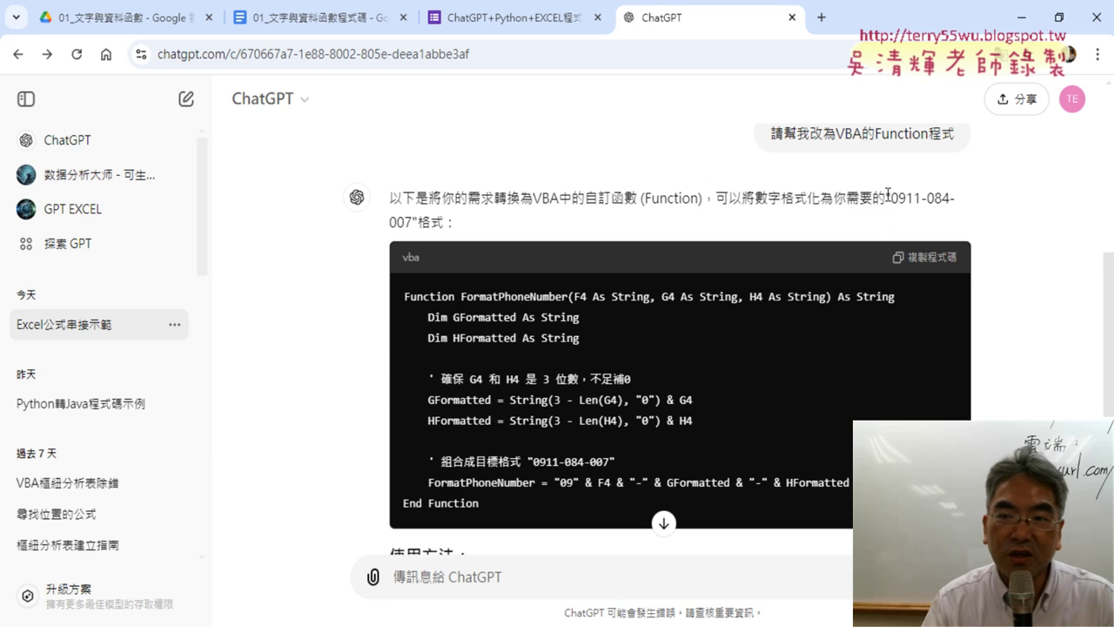
drag(884, 214, 479, 224)
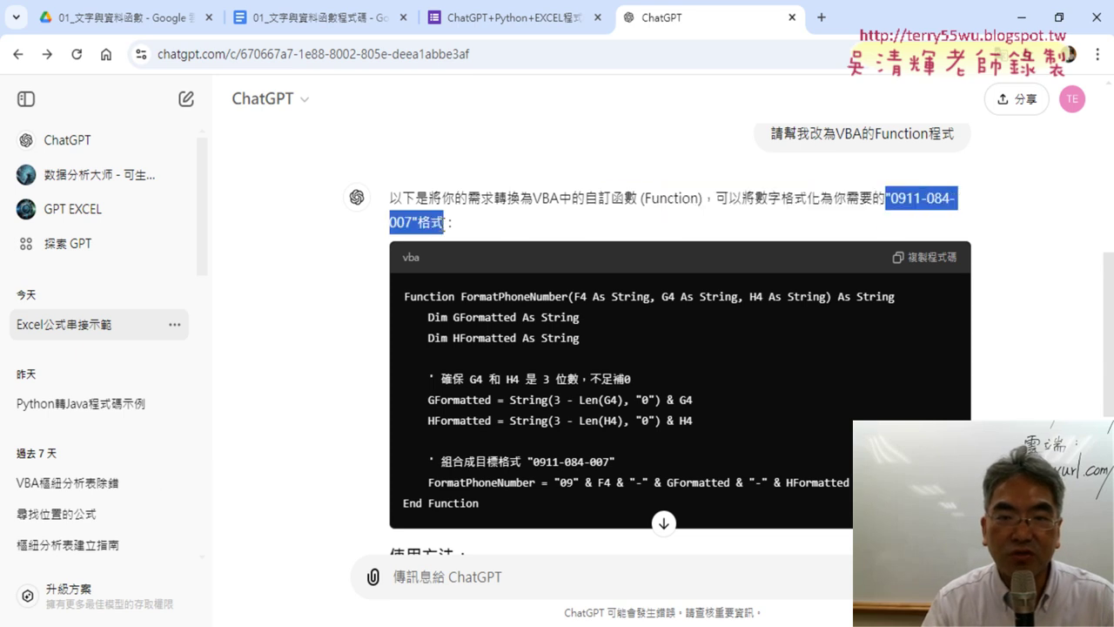
Highlight the FormatPhoneNumber function code in ChatGPT's reply
scroll(446, 223, down, 3)
scroll(420, 221, up, 2)
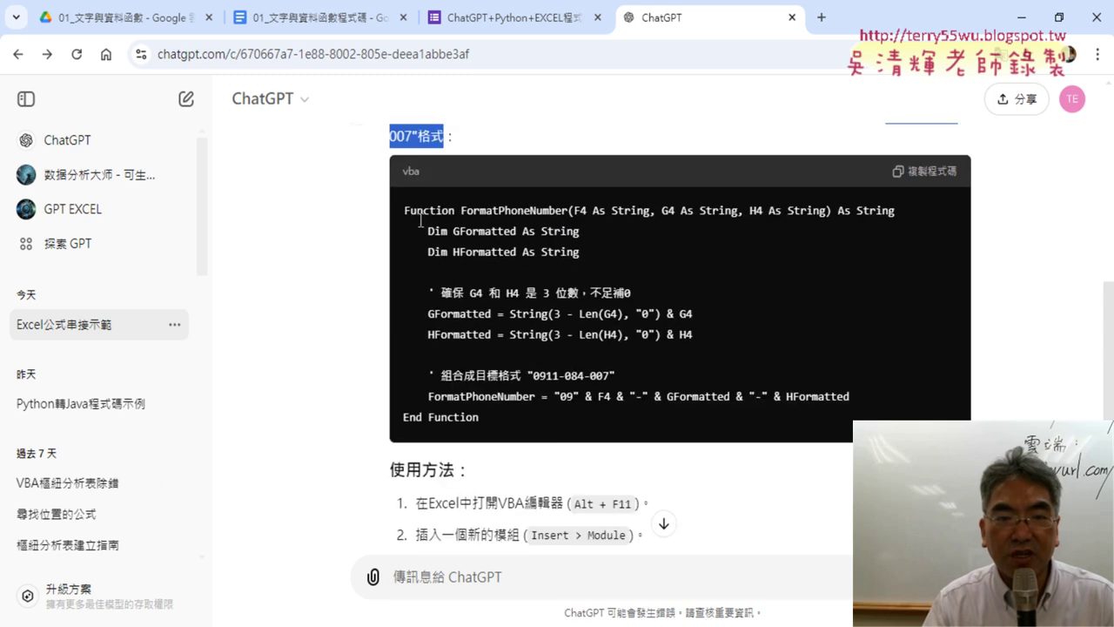
drag(400, 211, 538, 427)
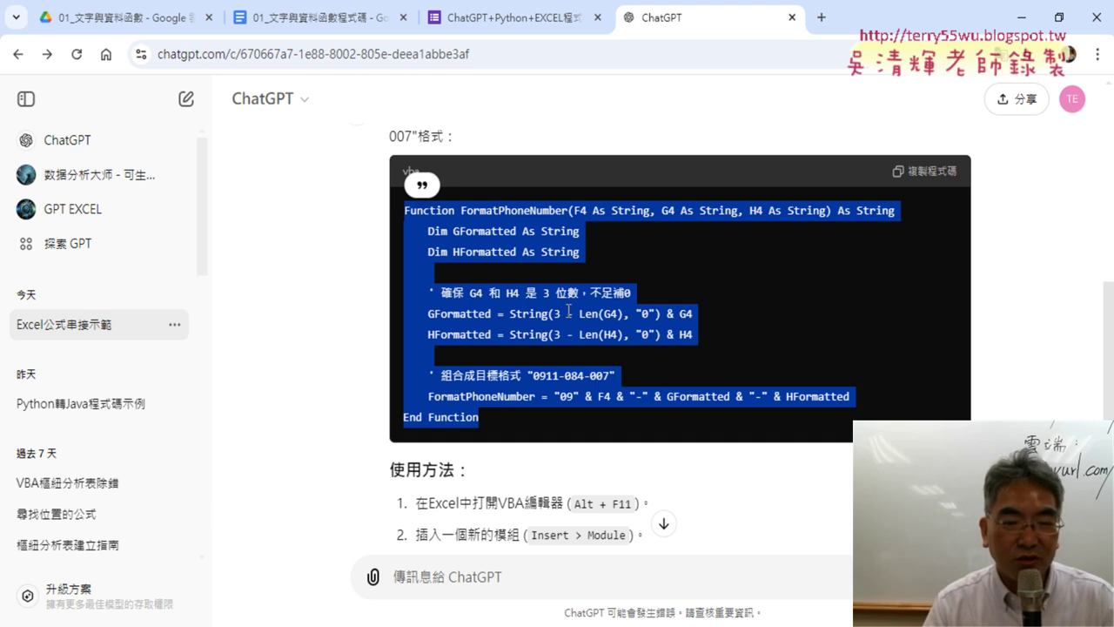
scroll(572, 306, down, 2)
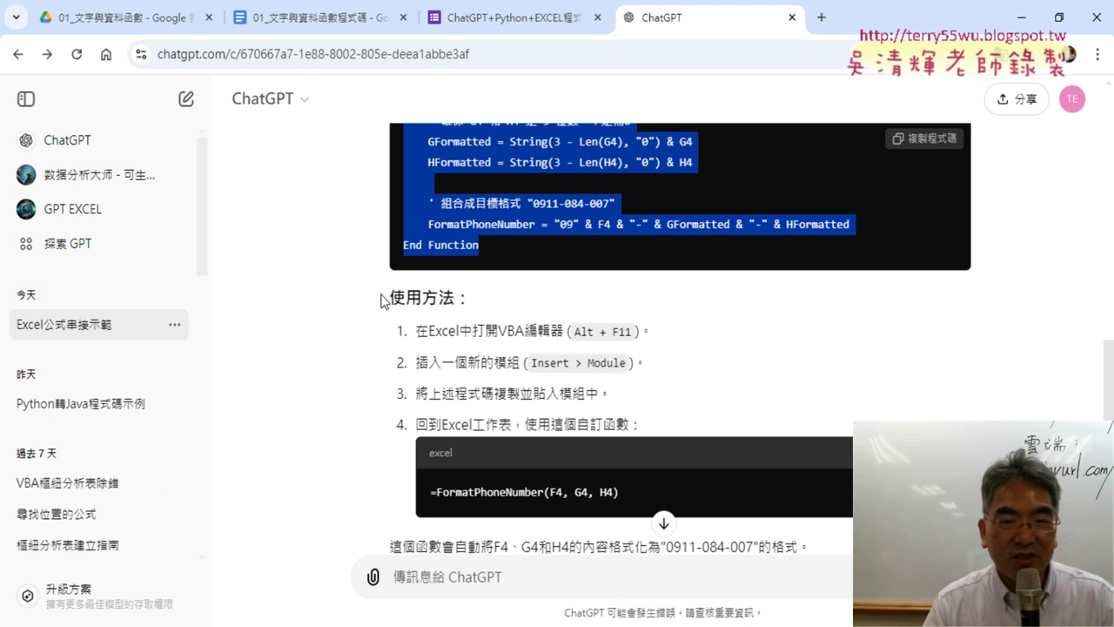
drag(381, 298, 490, 299)
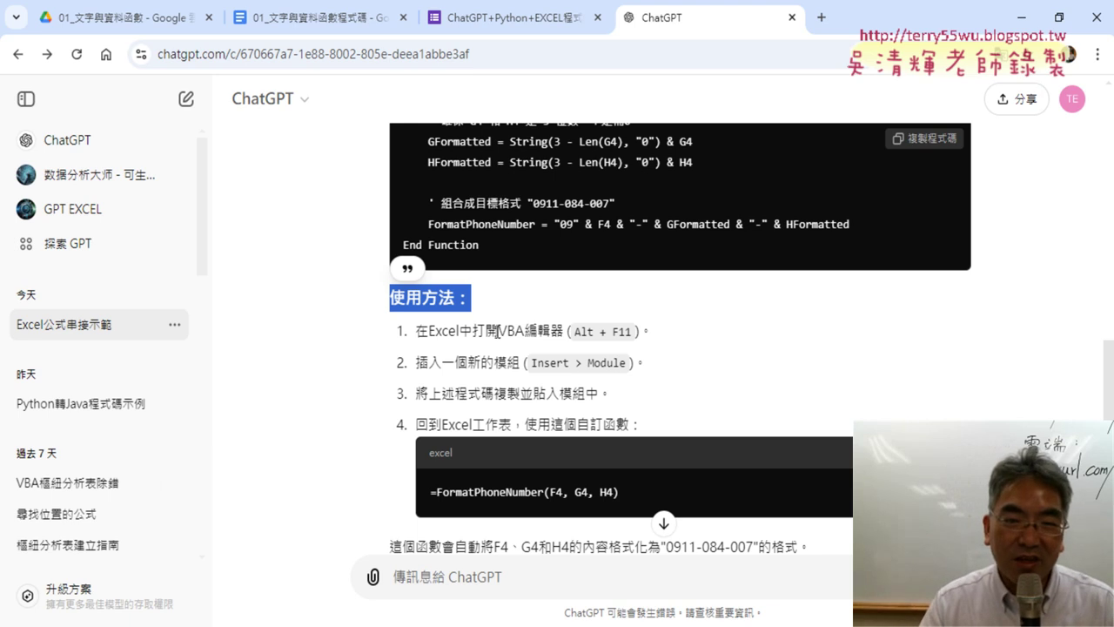
Highlight the usage steps VBA編輯器, its shortcut and 新的模組, then return to Excel
drag(497, 333, 564, 332)
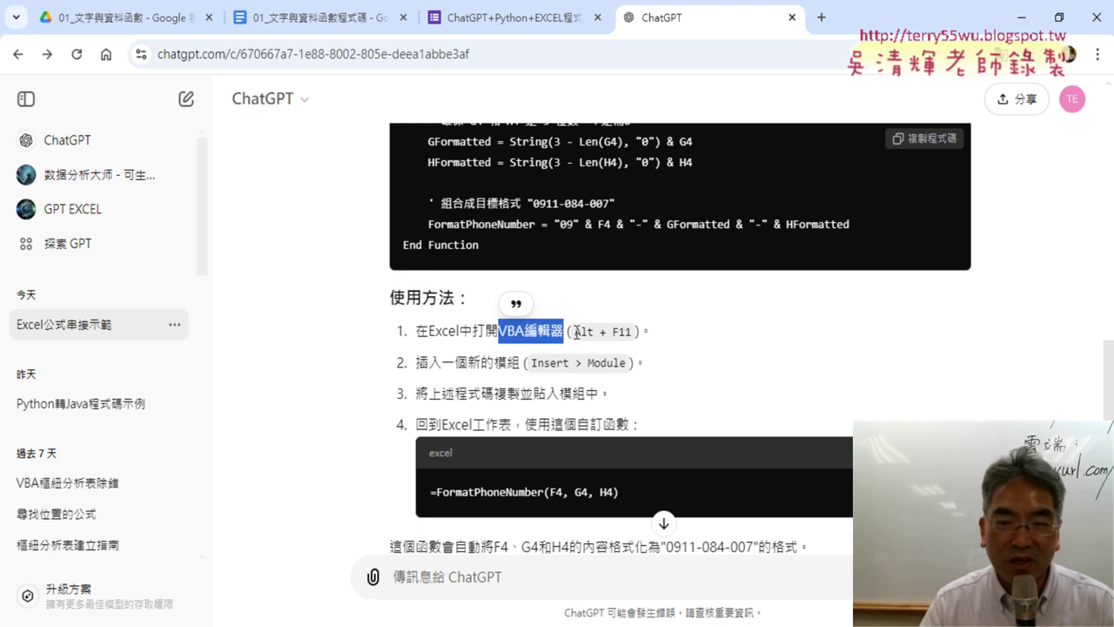
drag(576, 332, 628, 332)
drag(631, 332, 575, 338)
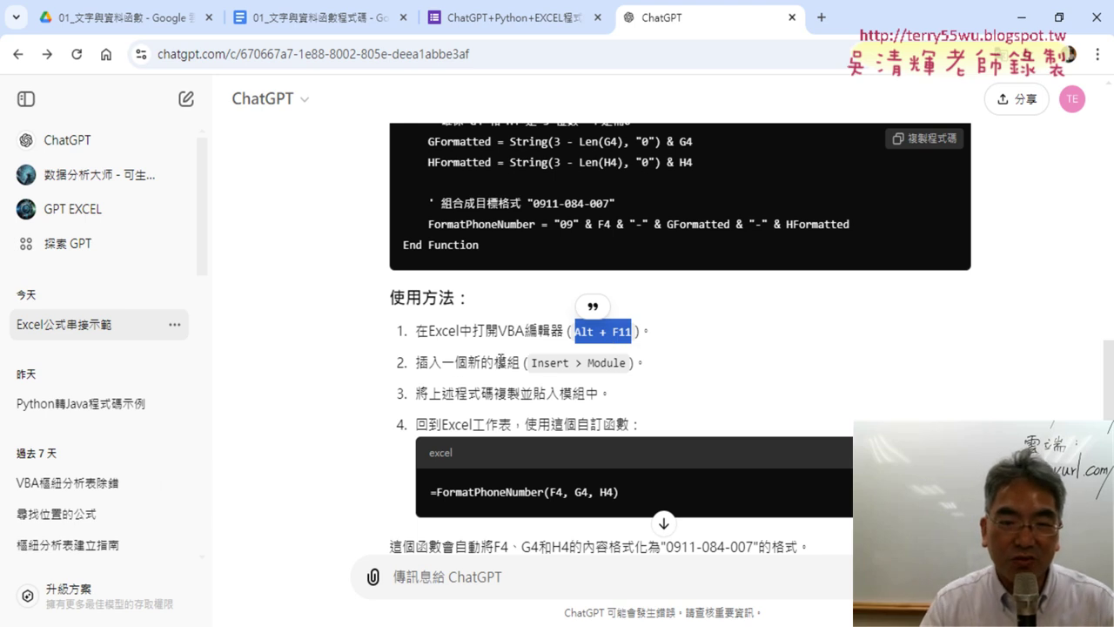
drag(468, 362, 520, 362)
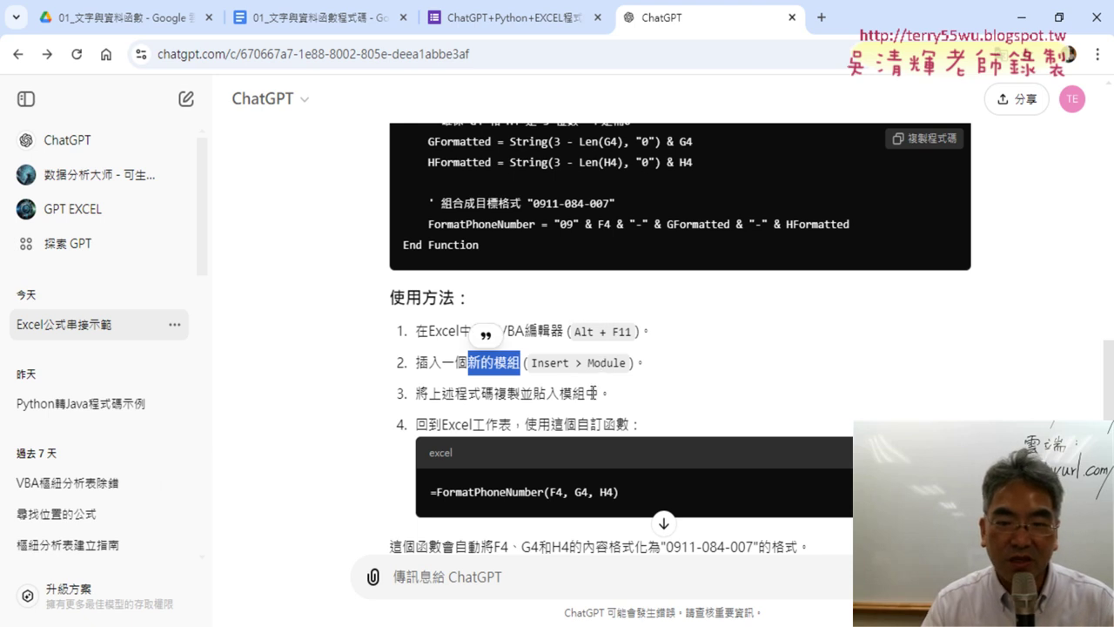
scroll(593, 392, down, 1)
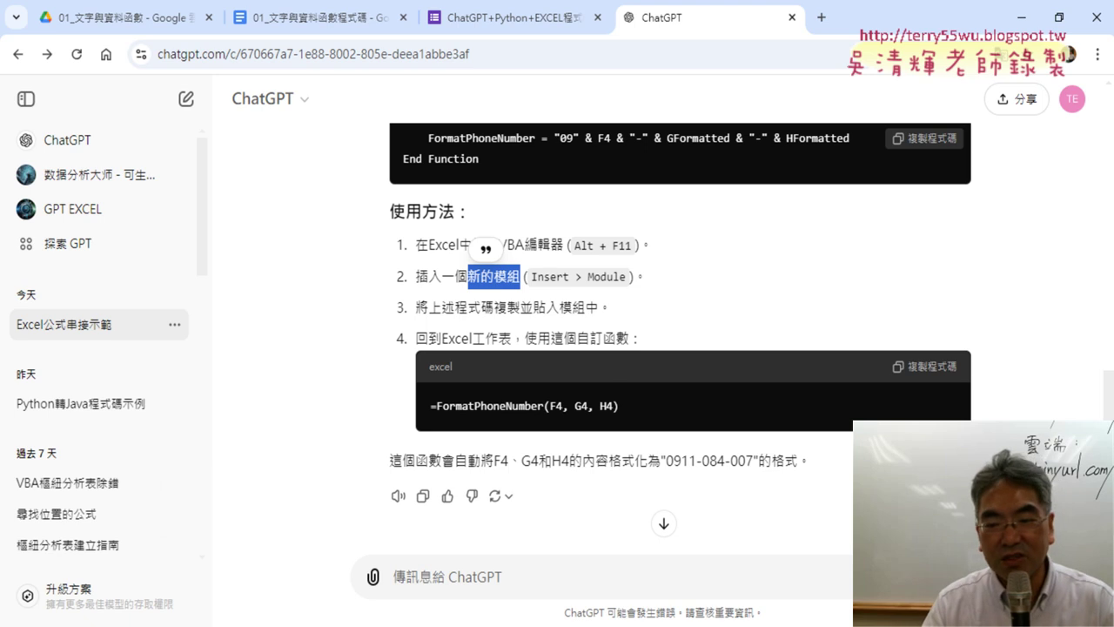
key(alt+Tab)
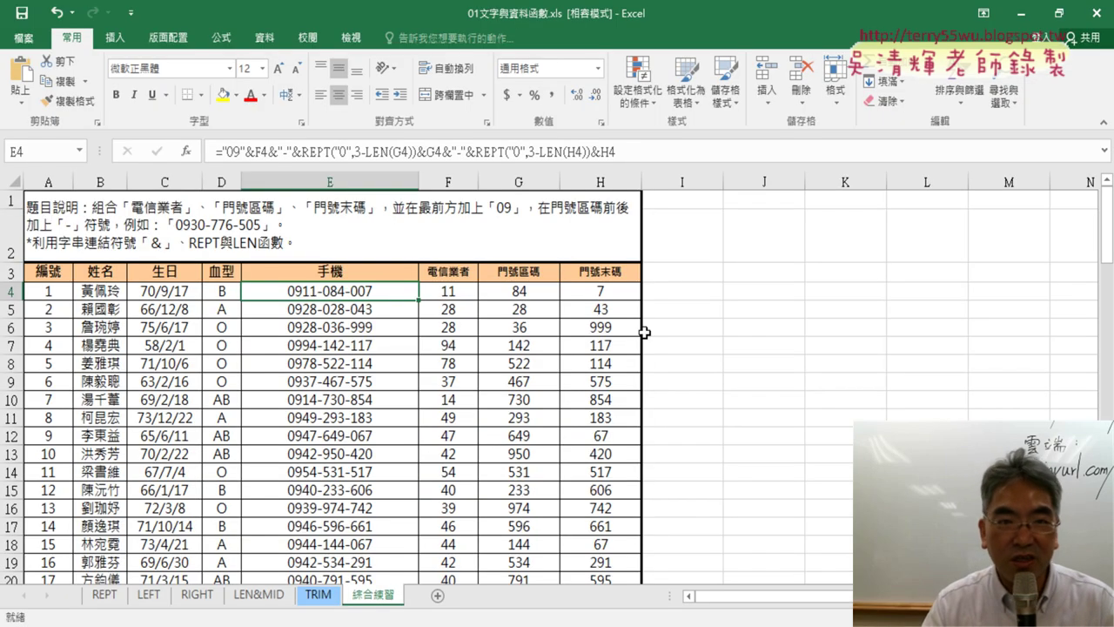
Open the Visual Basic for Applications editor with Alt+F11 from the 綜合練習 sheet
mouse_move(488, 17)
mouse_move(487, 18)
mouse_down()
mouse_move(494, 39)
mouse_move(466, 31)
mouse_up()
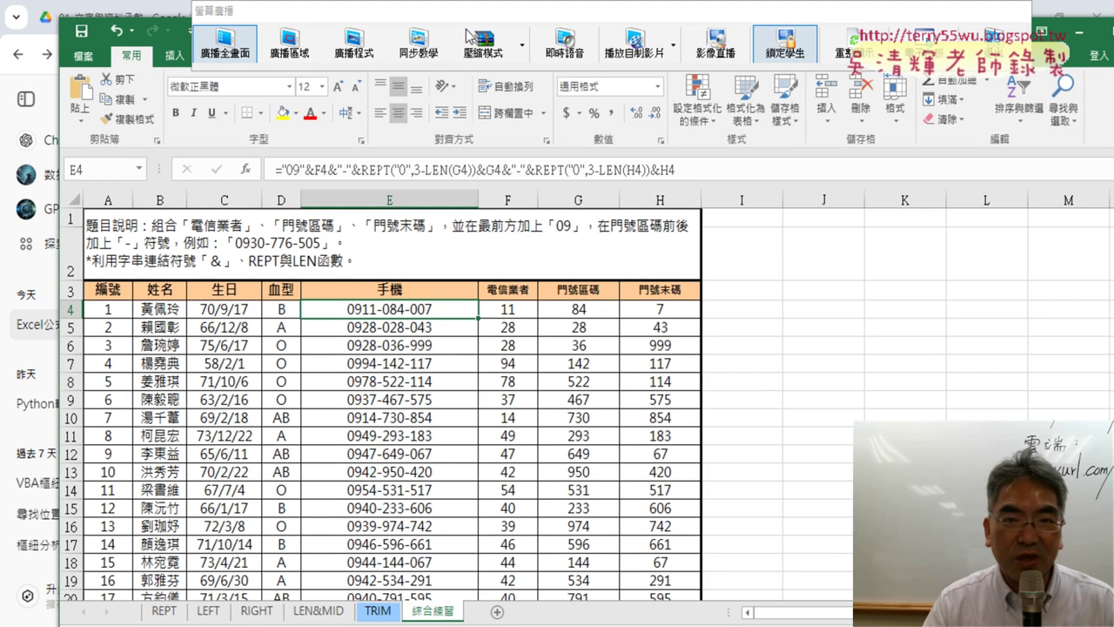
click(776, 328)
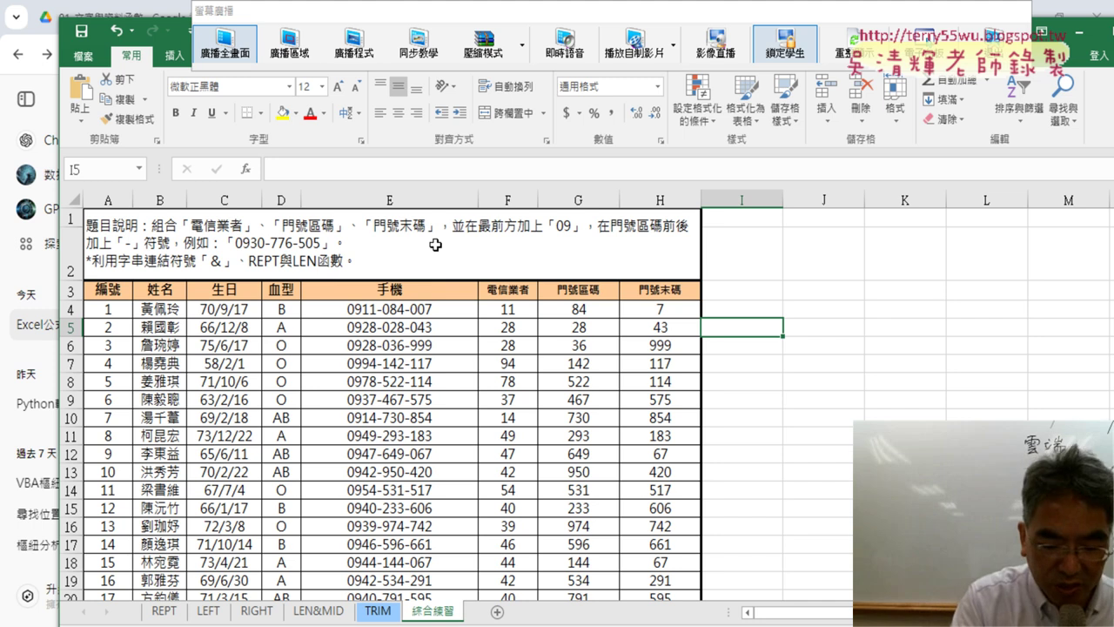
key(alt+F11)
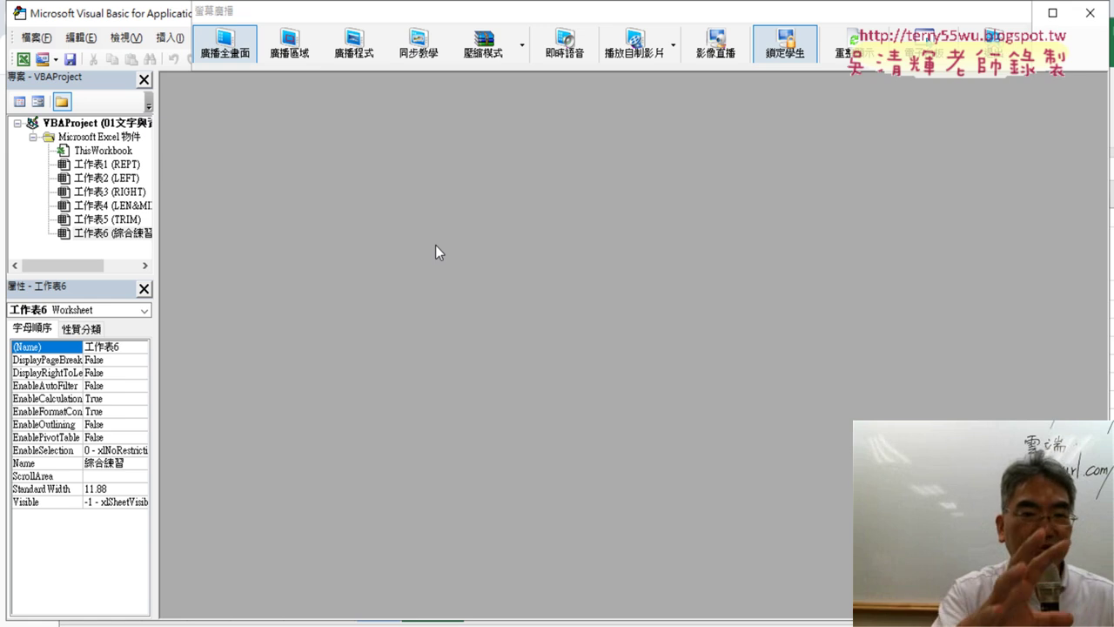
Resize and position the VBA editor window so the worksheet stays visible behind it
mouse_move(104, 16)
mouse_down()
mouse_move(166, 93)
mouse_move(478, 229)
mouse_up()
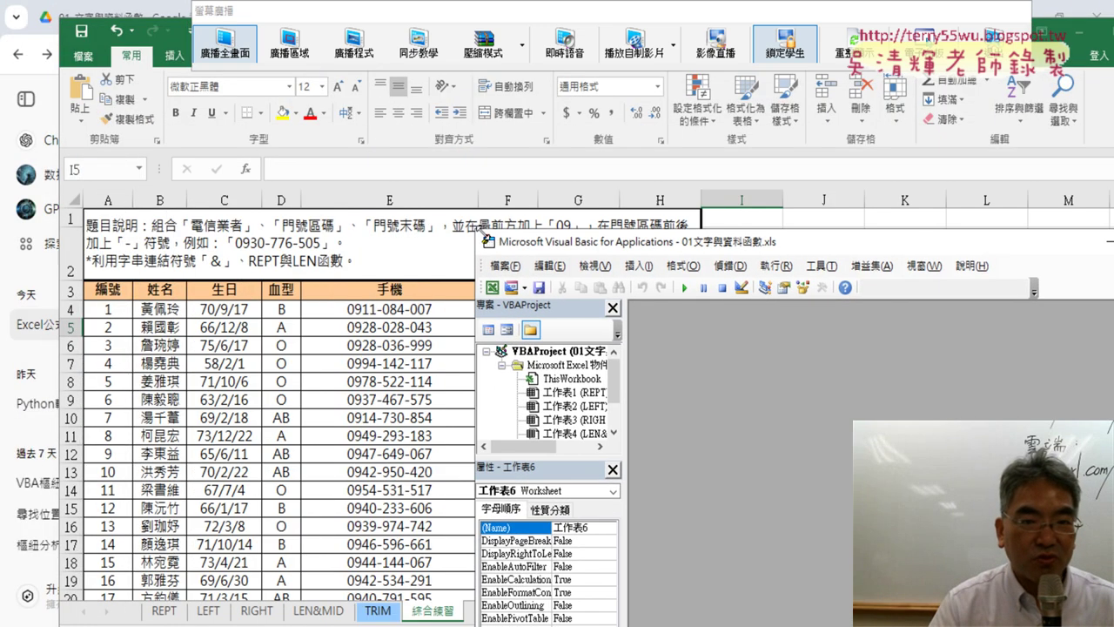
drag(581, 248, 342, 133)
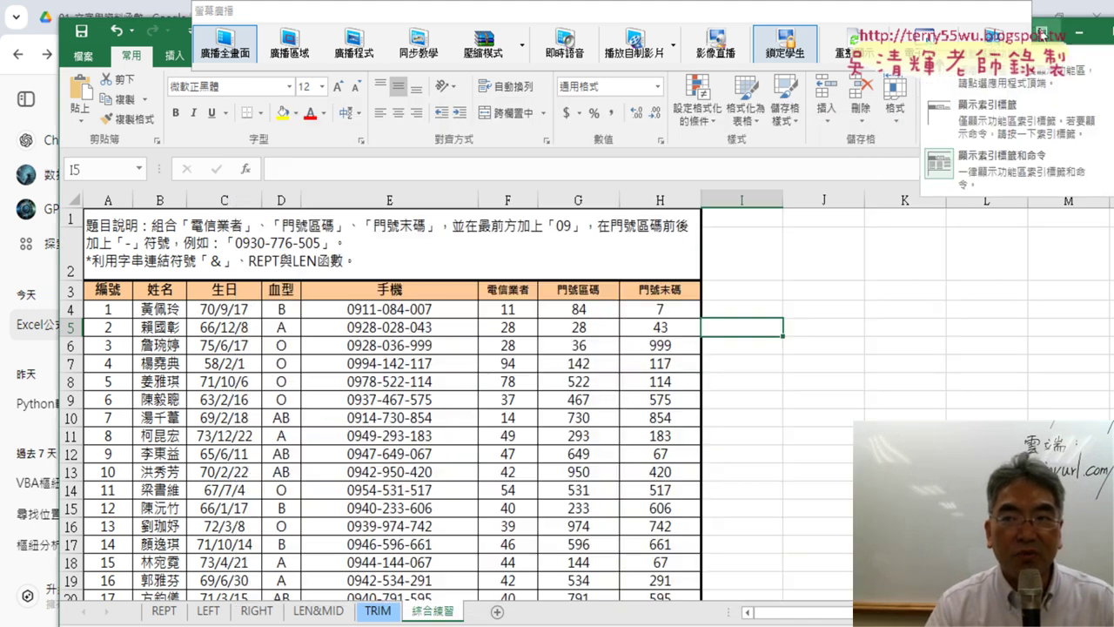
click(1064, 37)
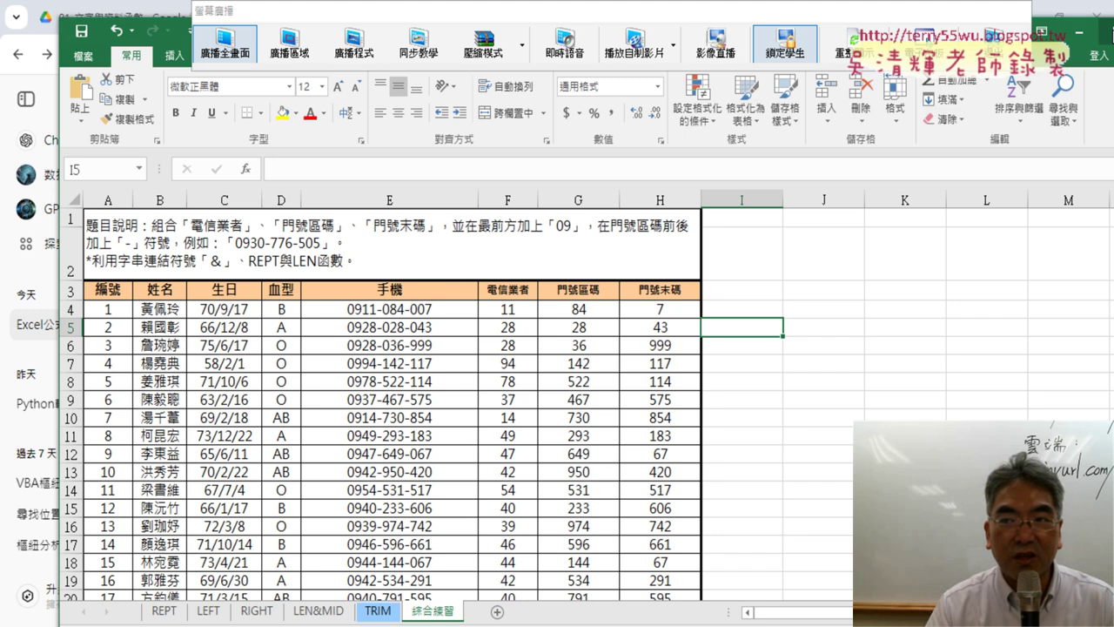
double_click(1064, 36)
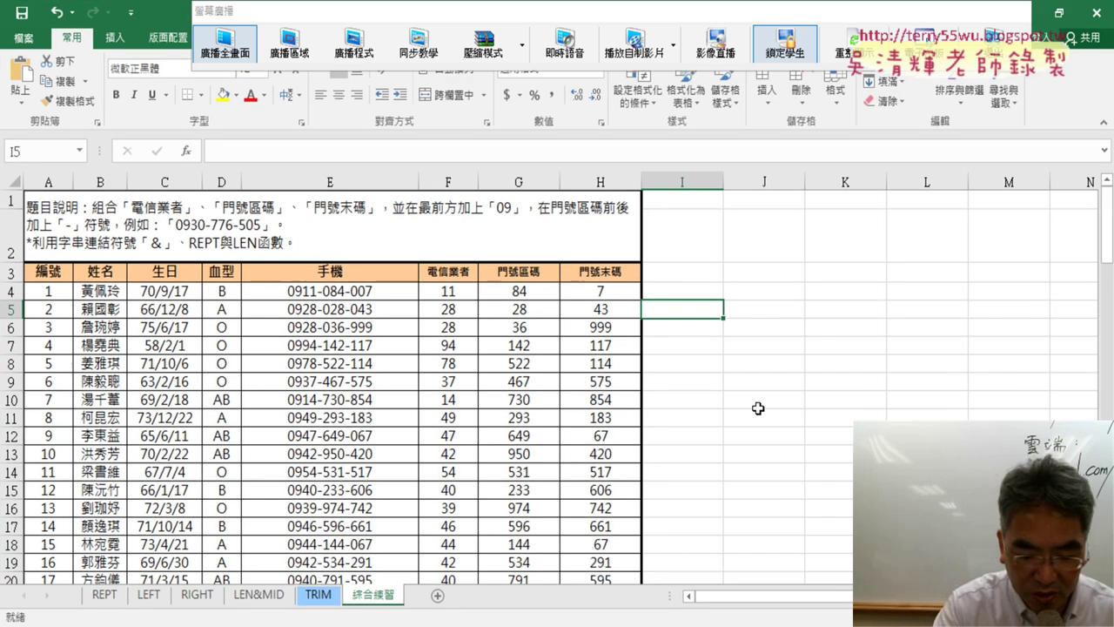
key(alt+F11)
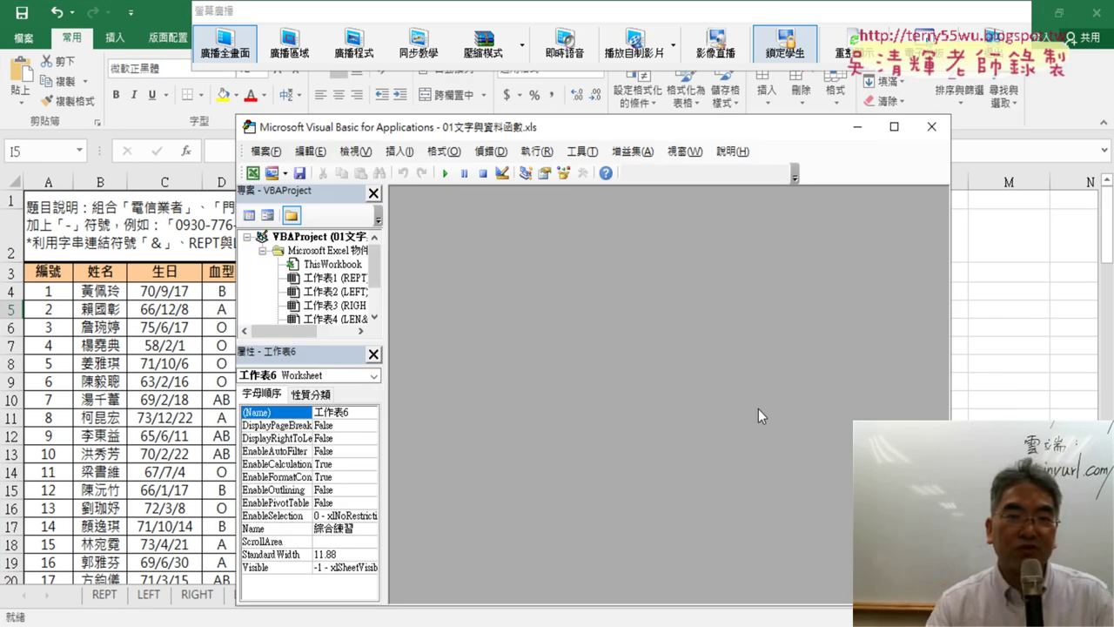
drag(336, 129, 304, 122)
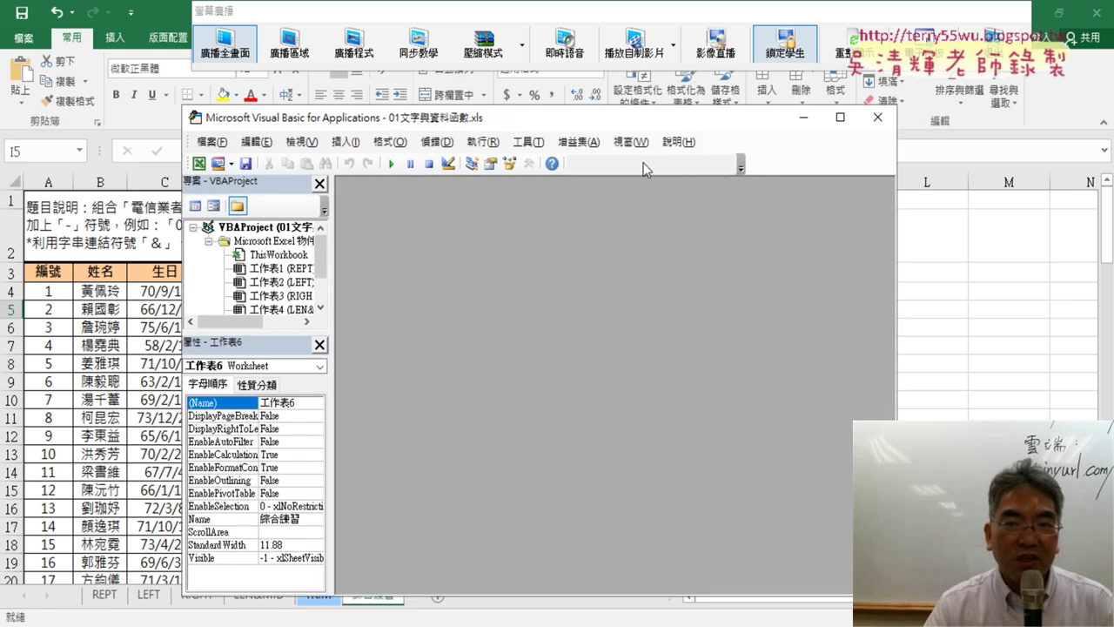
click(845, 117)
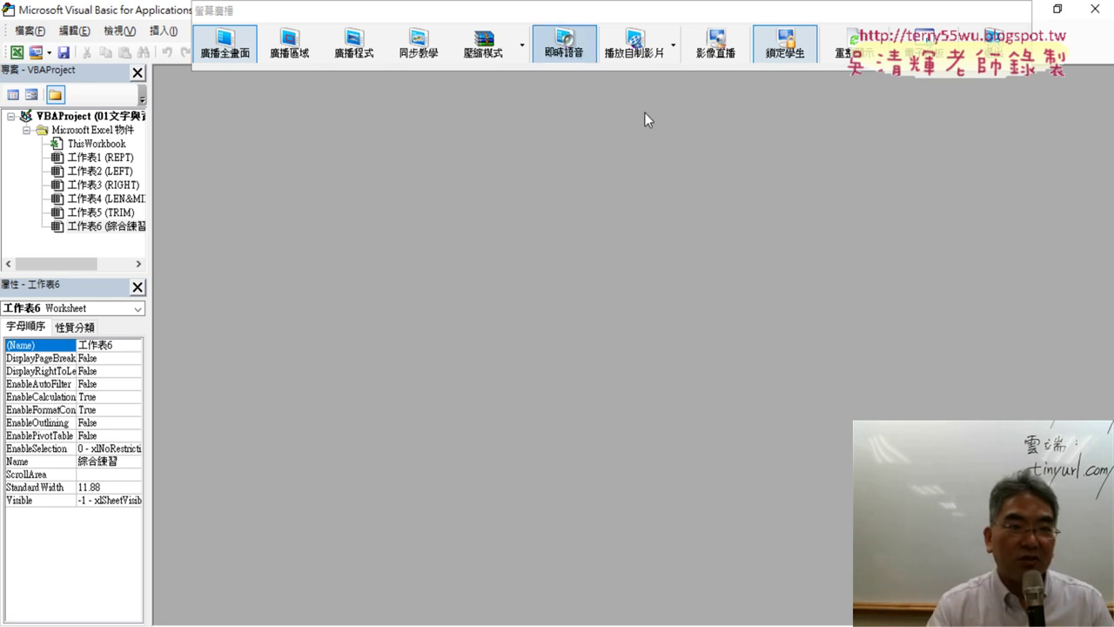
double_click(106, 11)
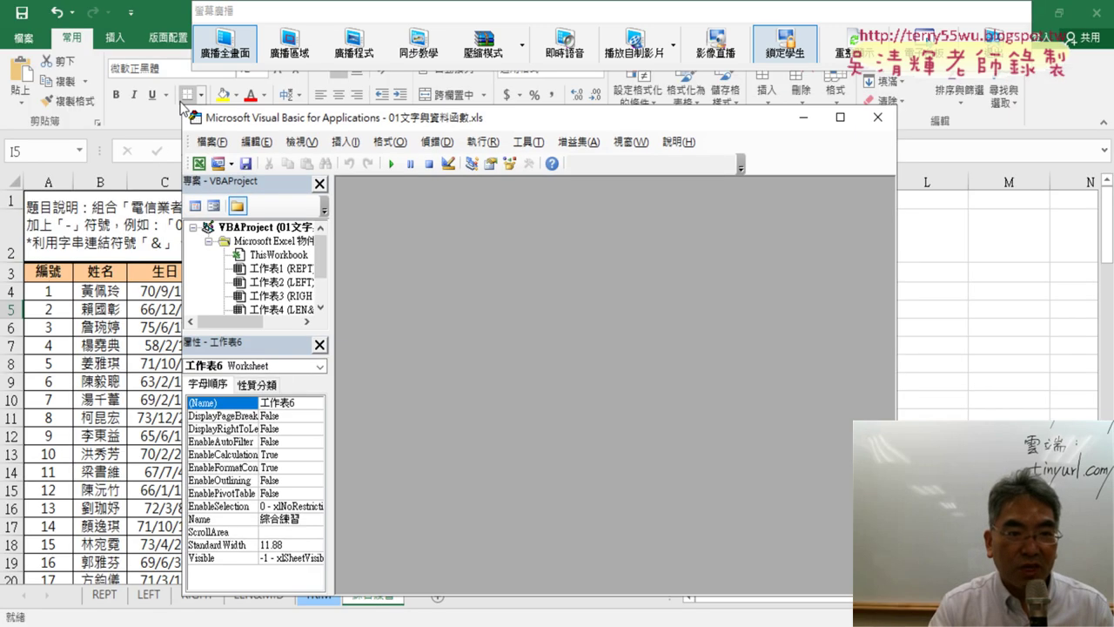
drag(259, 148, 318, 129)
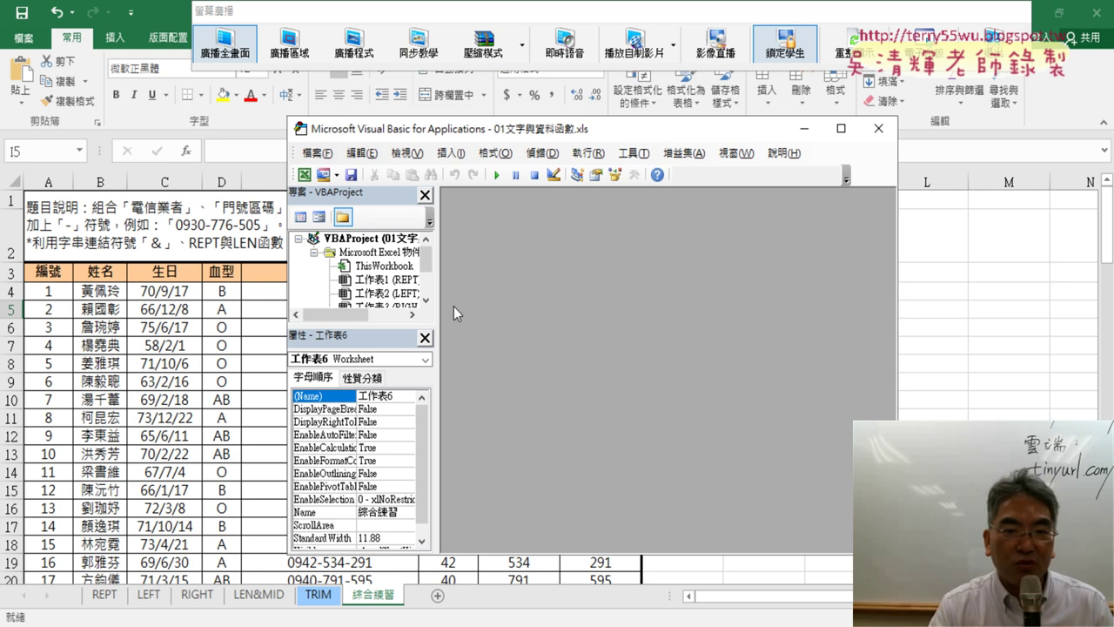
Insert a new code module, Module1, through 插入 > 模組
click(462, 153)
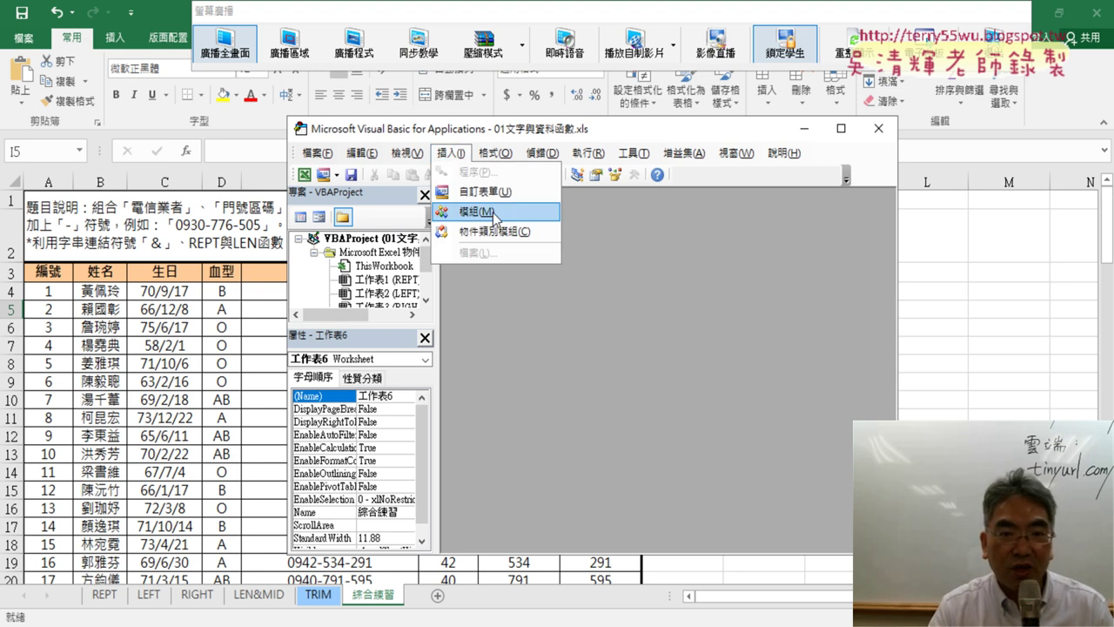
drag(393, 327, 393, 424)
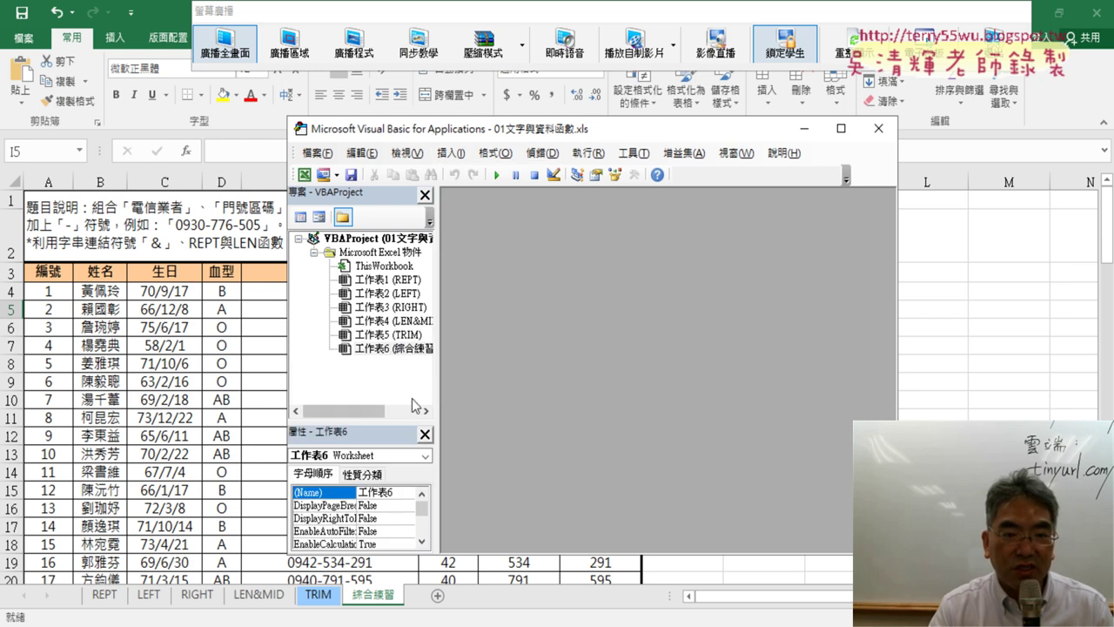
right_click(367, 284)
mouse_move(413, 358)
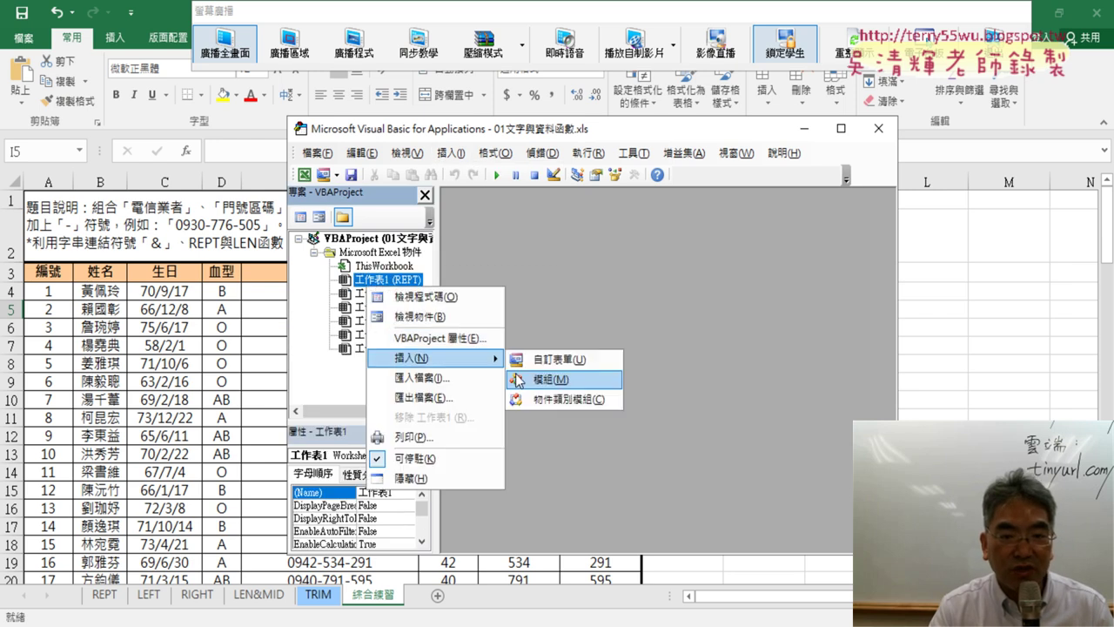
click(454, 154)
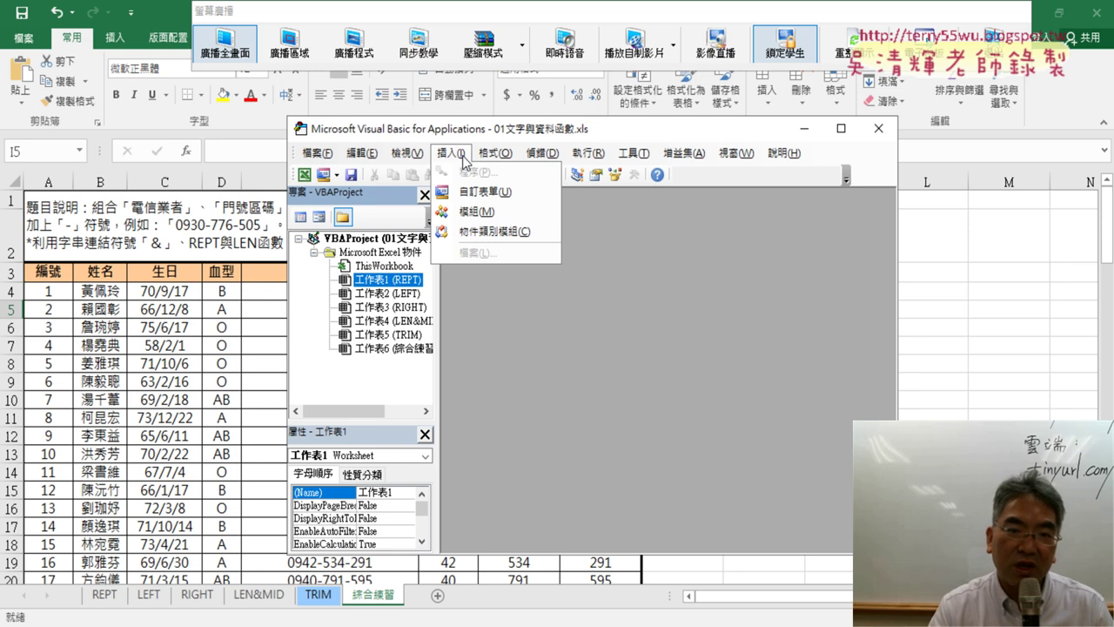
click(477, 213)
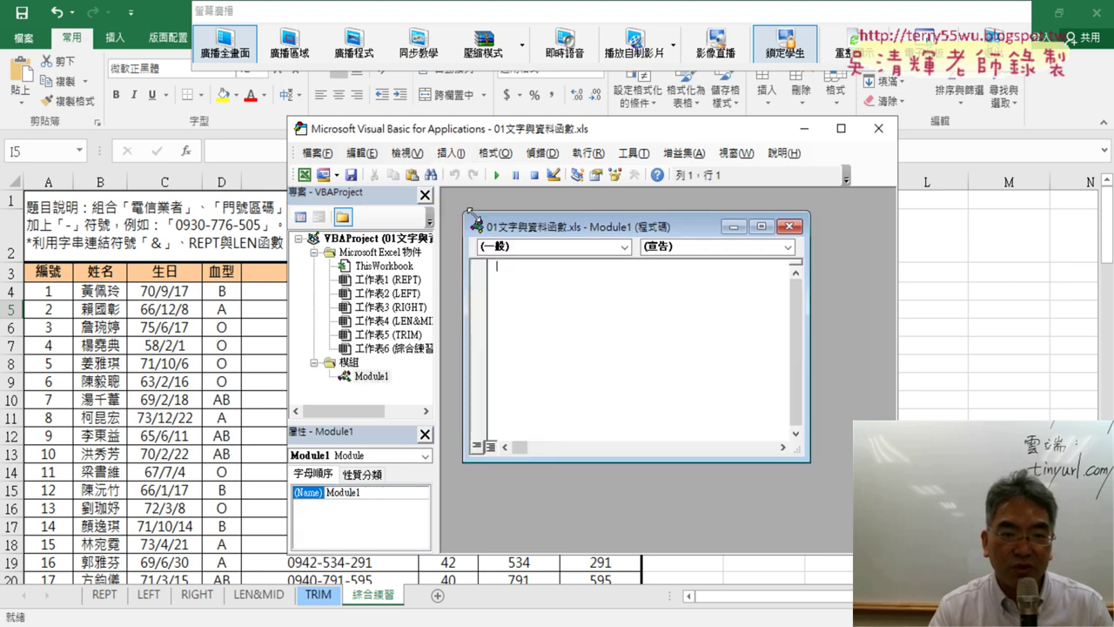
Open the empty Module1 code window full-size for editing
click(374, 376)
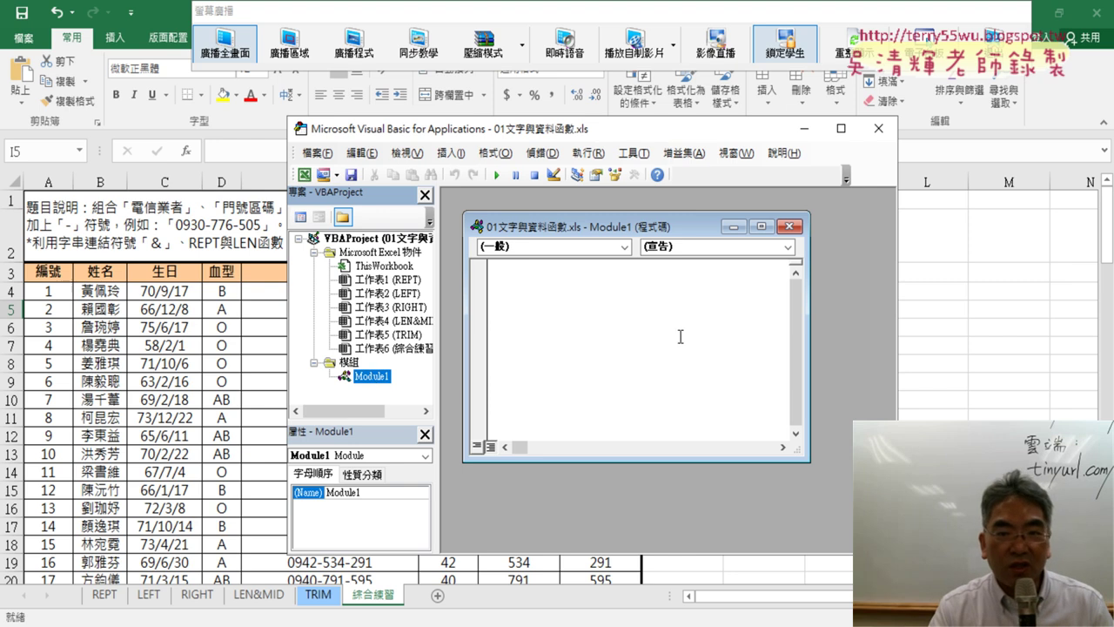
click(761, 226)
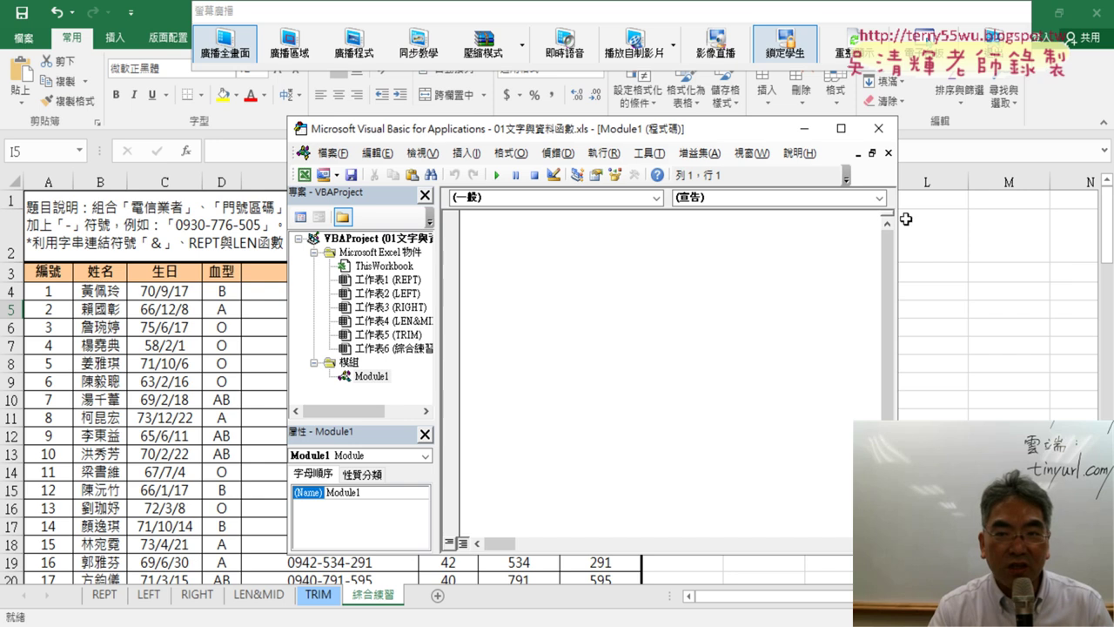
click(888, 153)
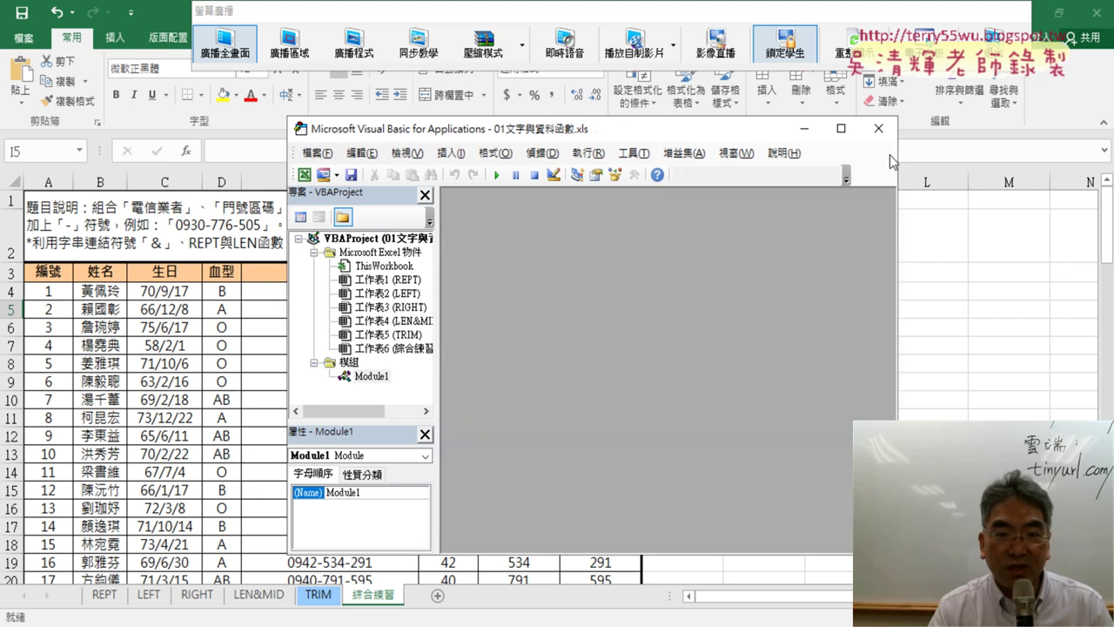
double_click(377, 378)
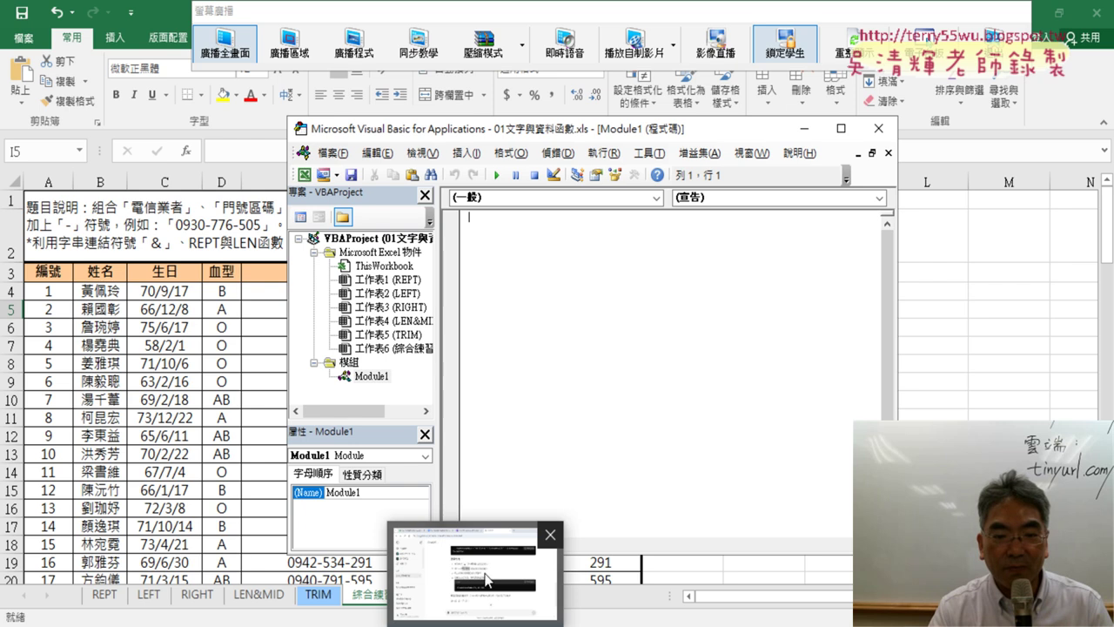
Copy the FormatPhoneNumber VBA code from ChatGPT's answer, then minimize Chrome
click(490, 580)
scroll(674, 370, up, 3)
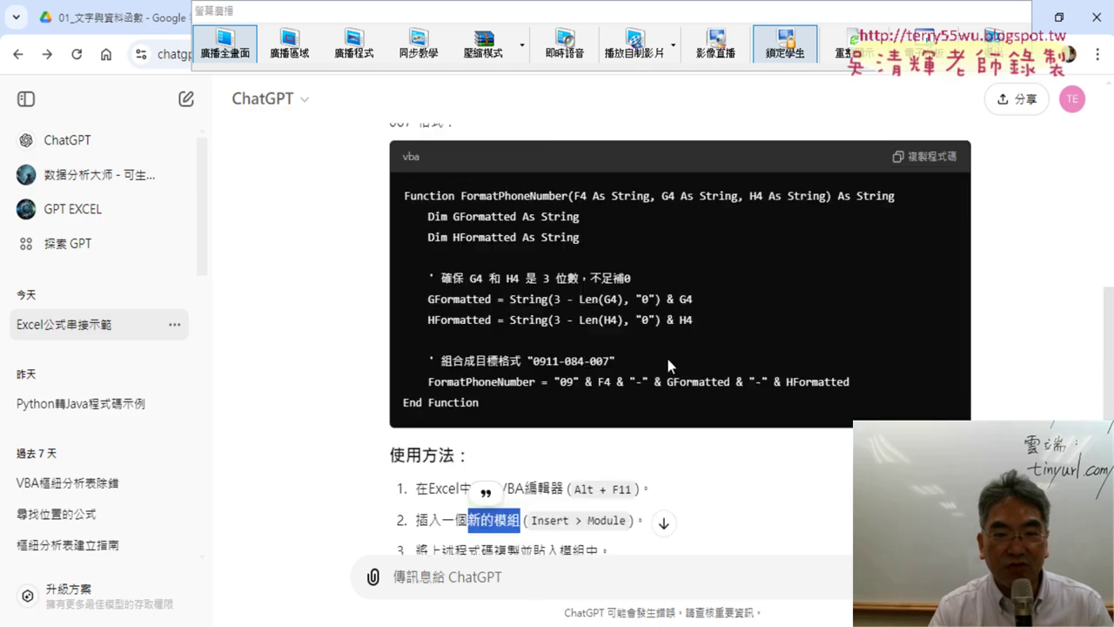
drag(490, 399, 400, 196)
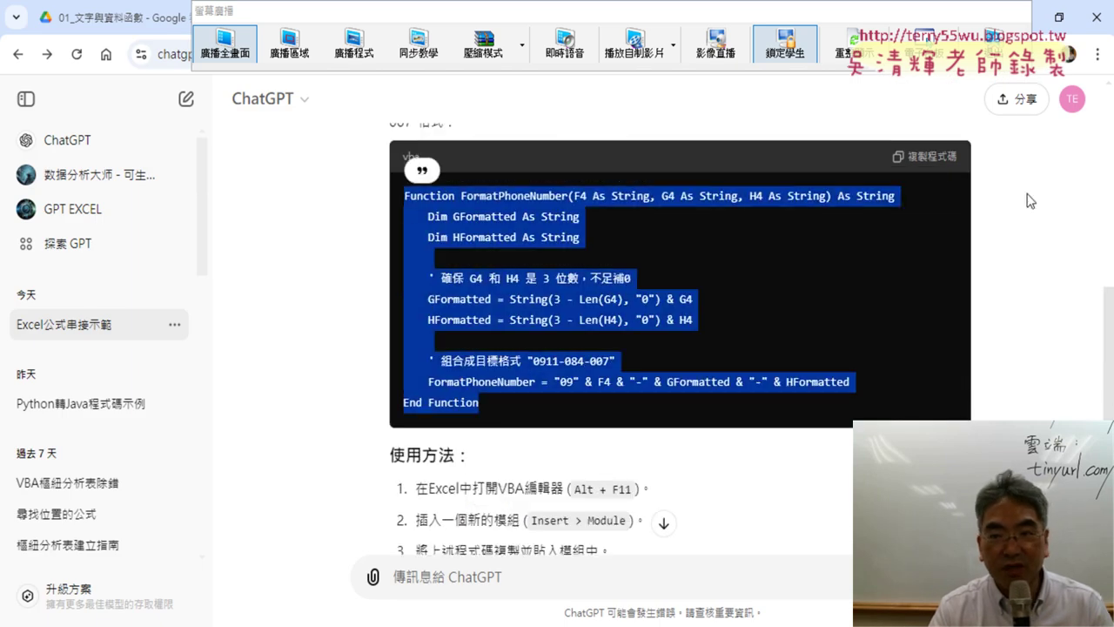
click(930, 161)
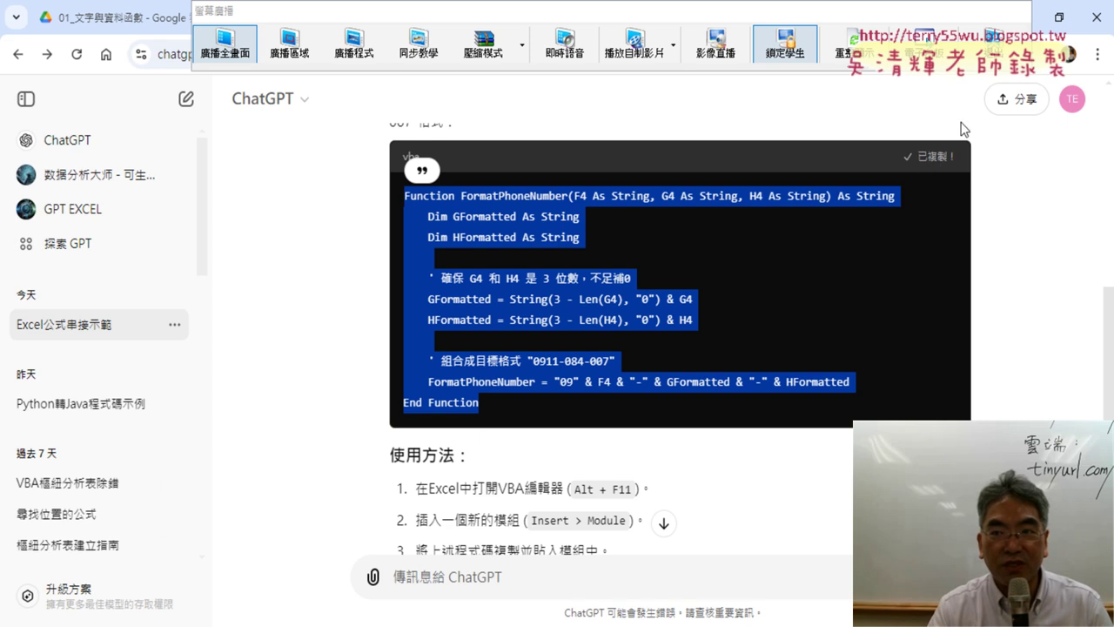
click(1036, 19)
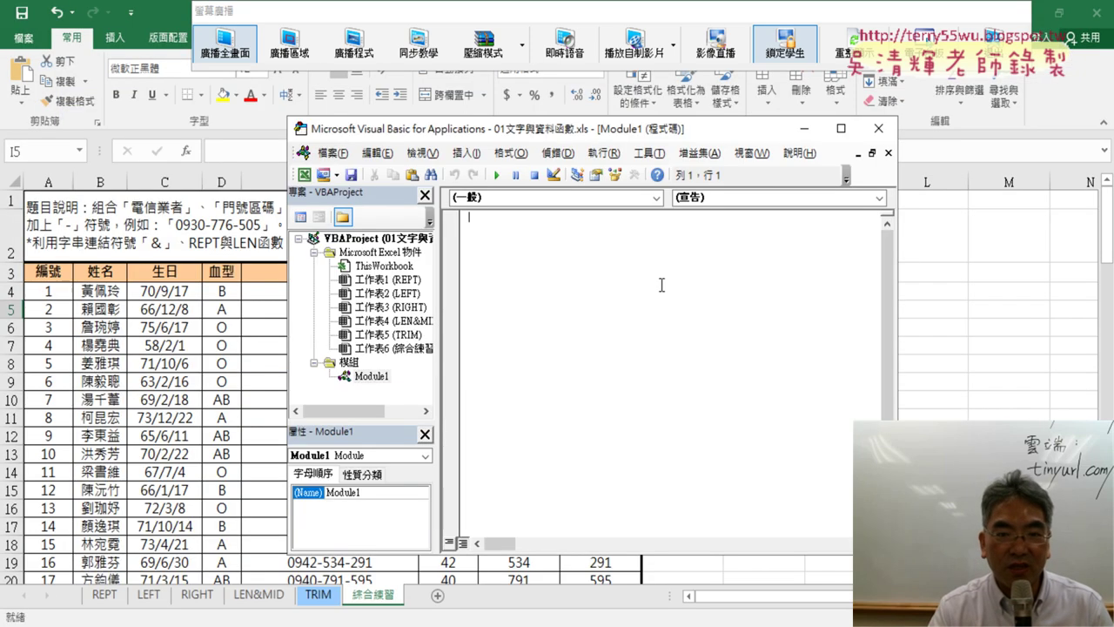
Paste FormatPhoneNumber into Module1, review its Function, name and End Function lines, then return to the sheet
key(ctrl+v)
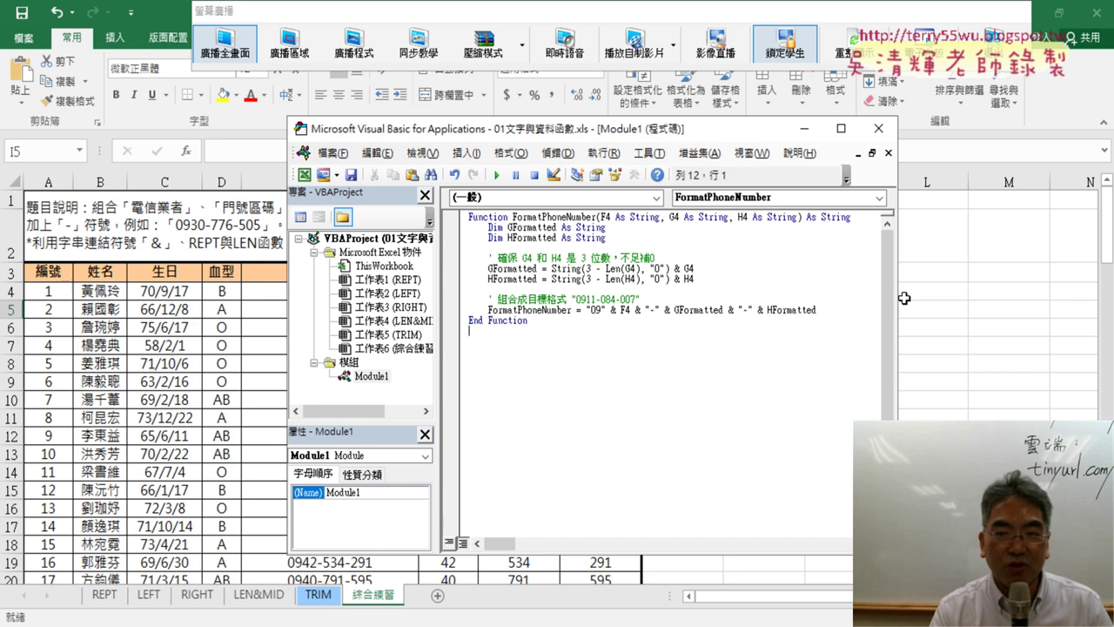
drag(902, 296, 1025, 297)
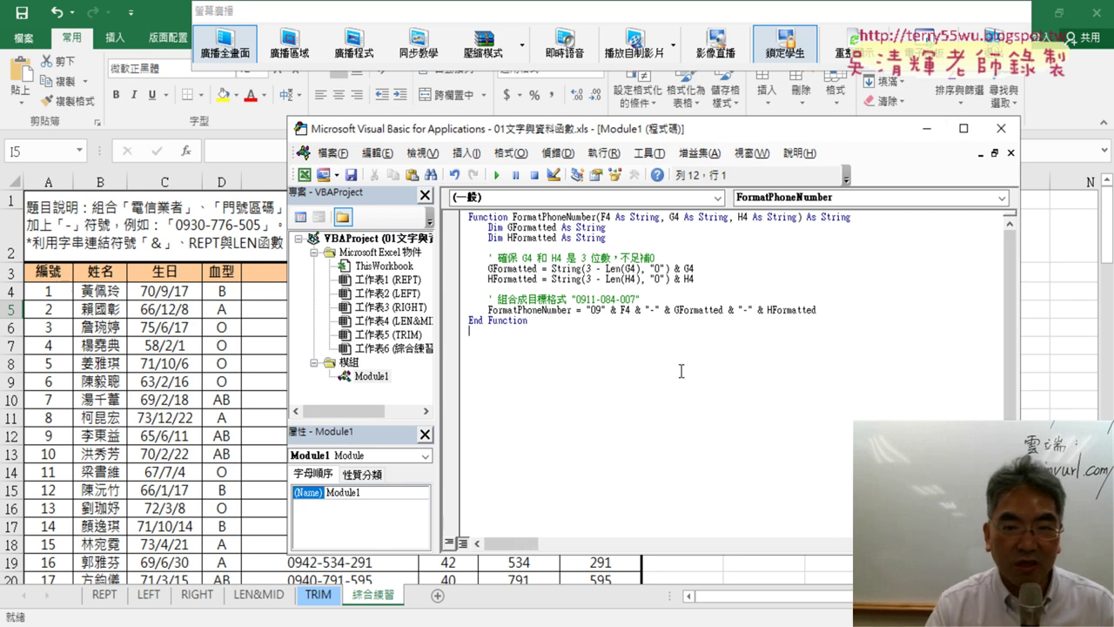
double_click(484, 217)
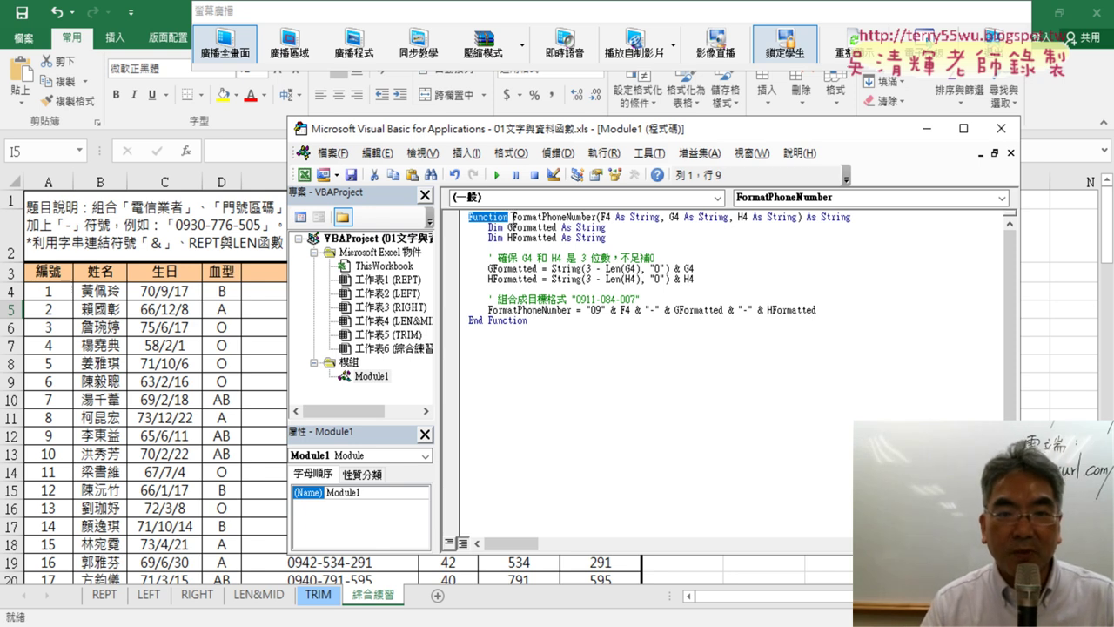
drag(512, 217, 597, 217)
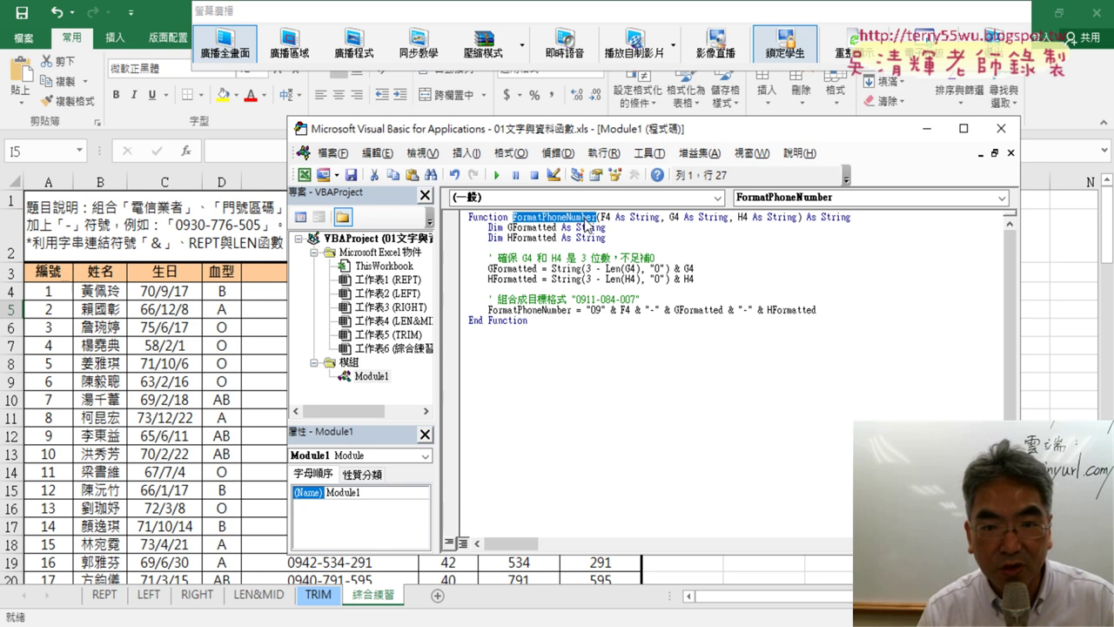
mouse_move(529, 320)
mouse_down()
mouse_move(473, 322)
mouse_move(480, 223)
mouse_up()
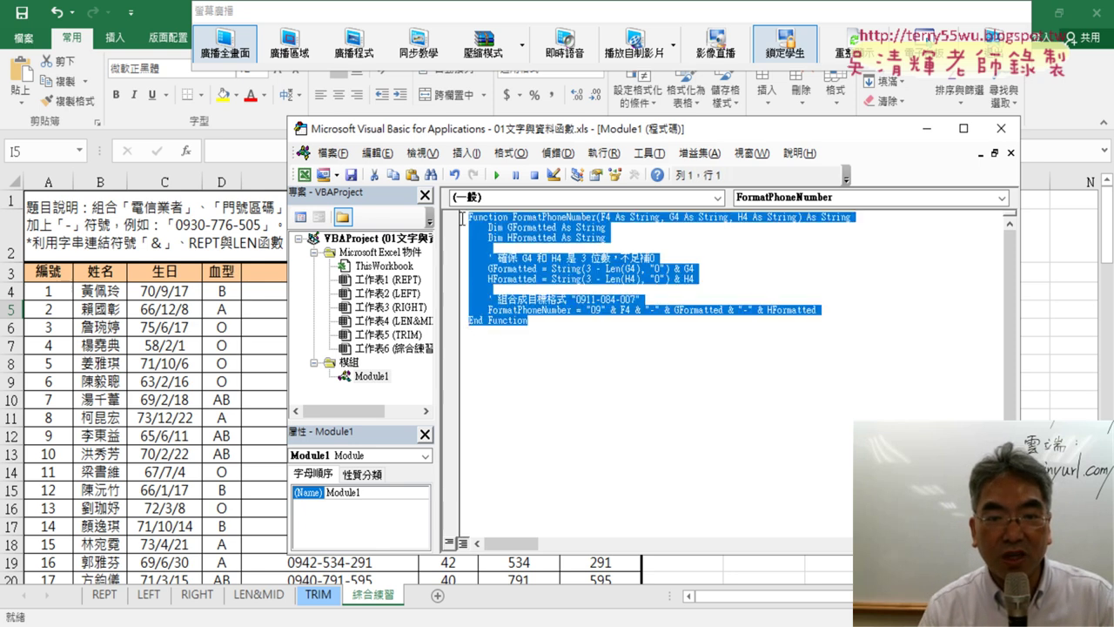
click(470, 325)
drag(532, 320, 462, 324)
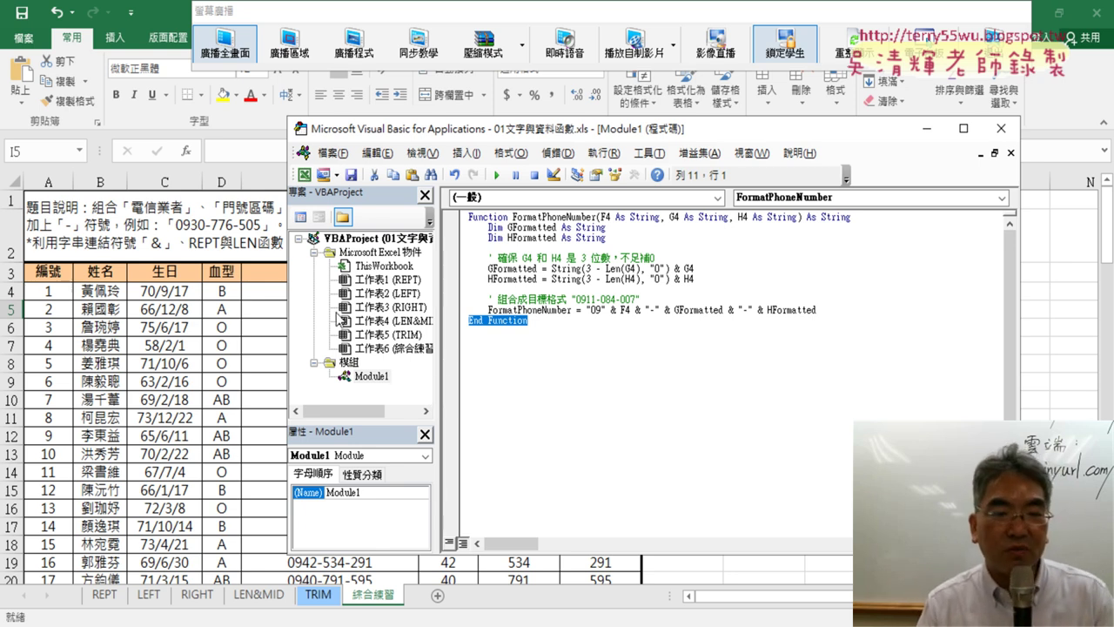
click(271, 294)
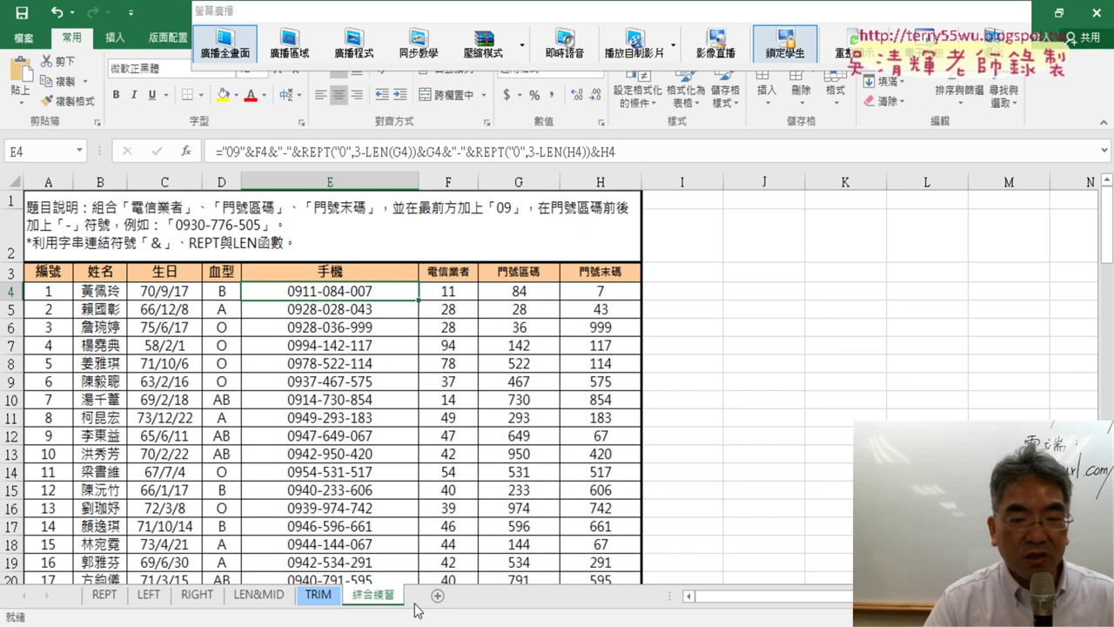
Copy the 綜合練習 sheet to create 綜合練習 (2)
drag(418, 590, 436, 585)
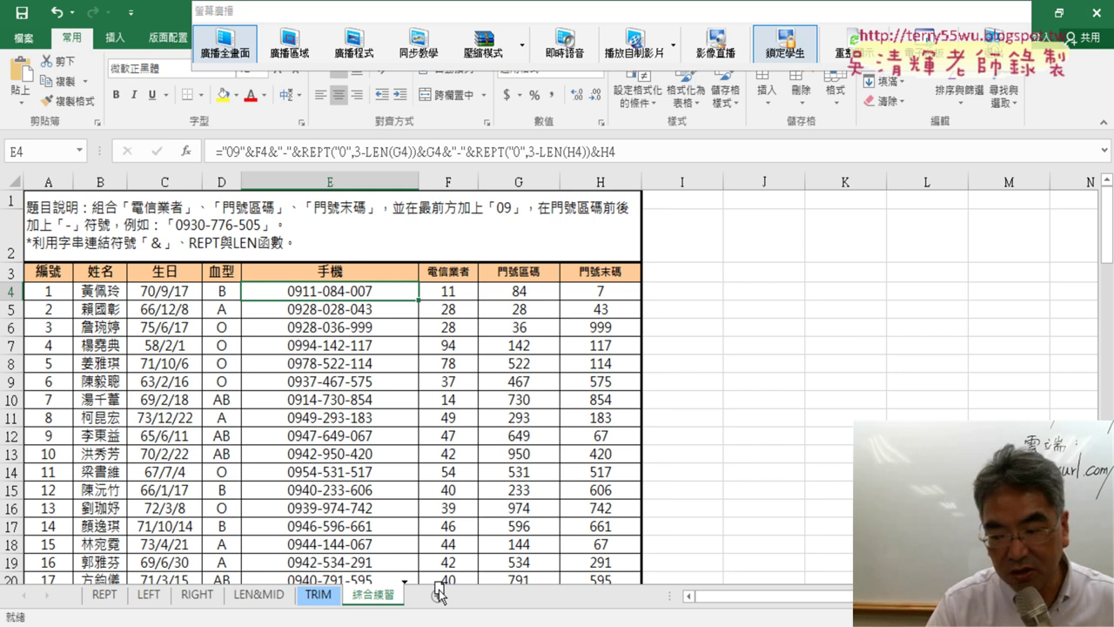
drag(436, 585, 499, 589)
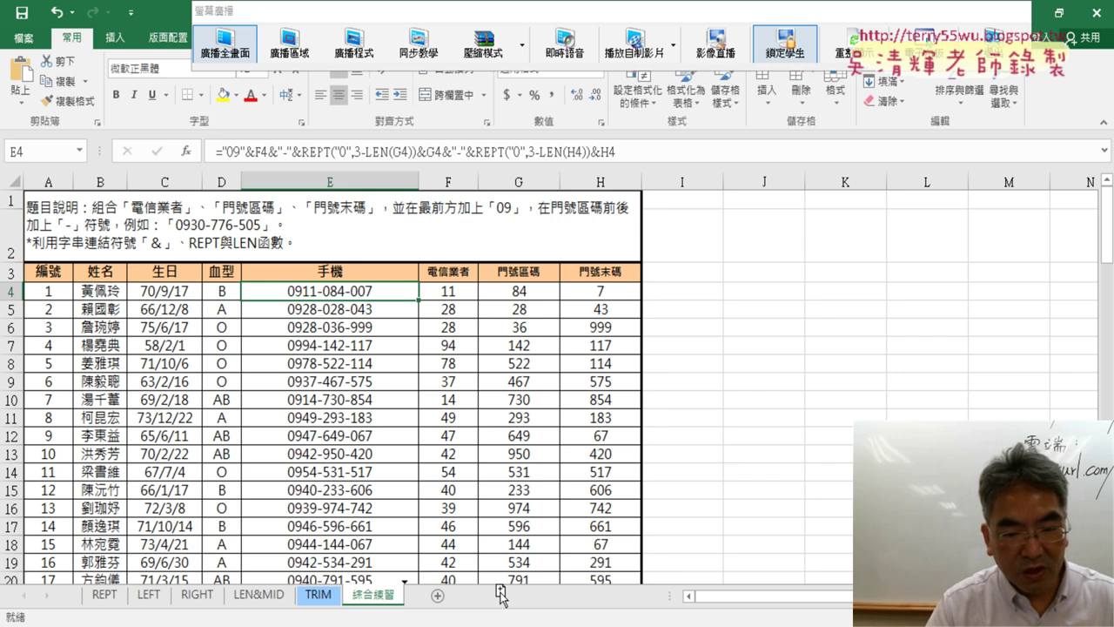
drag(501, 599, 500, 598)
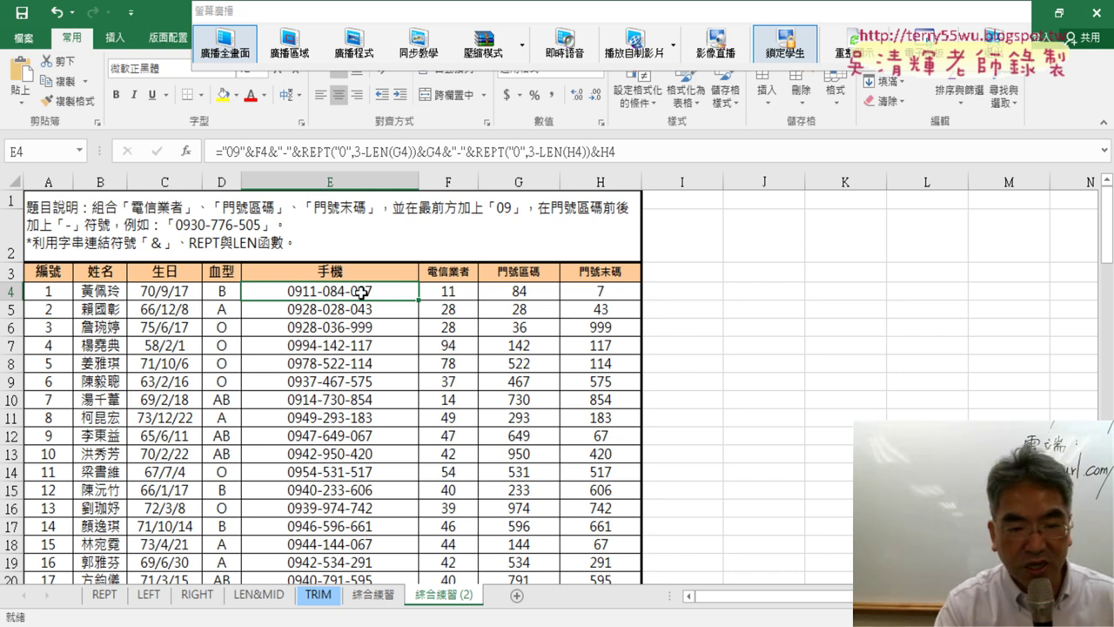
Clear E4:E103 in the 手機 column and start a new function in E4
key(ctrl+shift+Down)
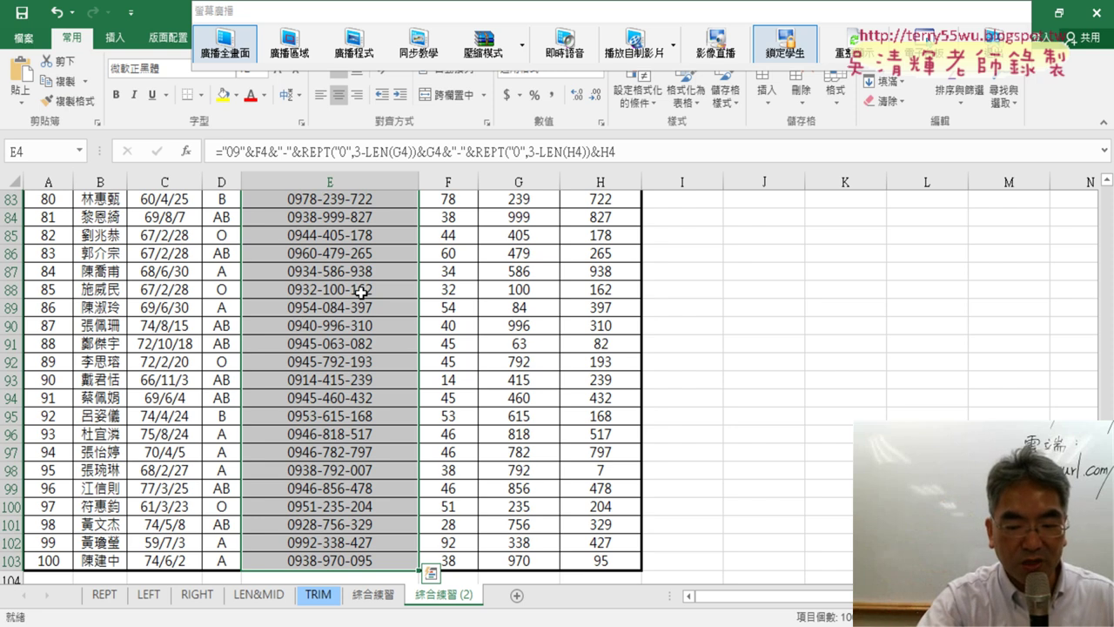
key(ctrl+z)
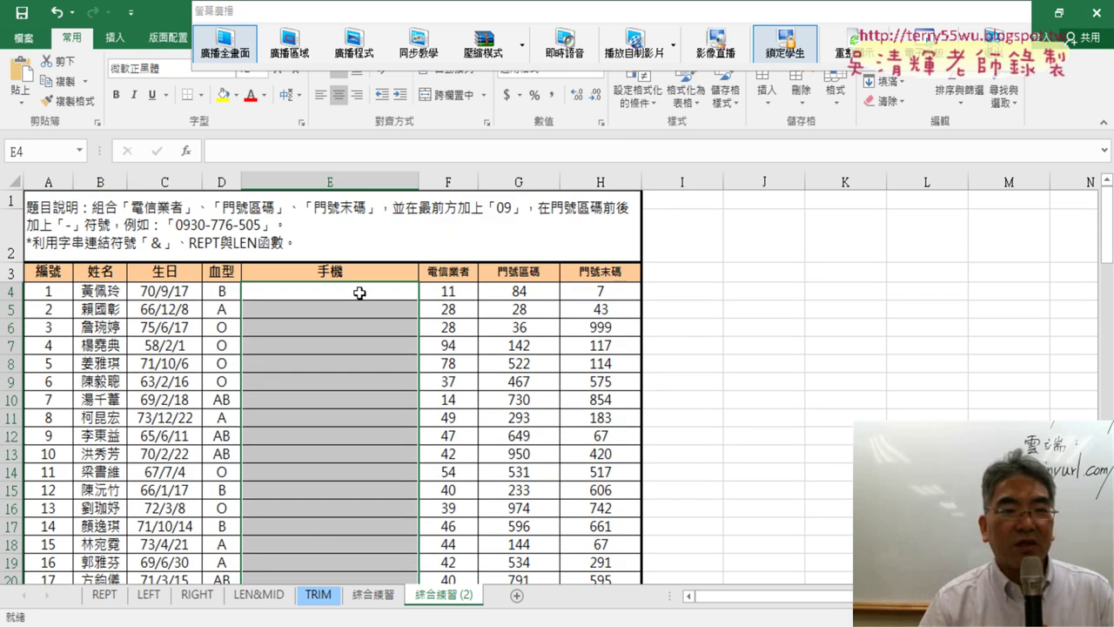
click(360, 292)
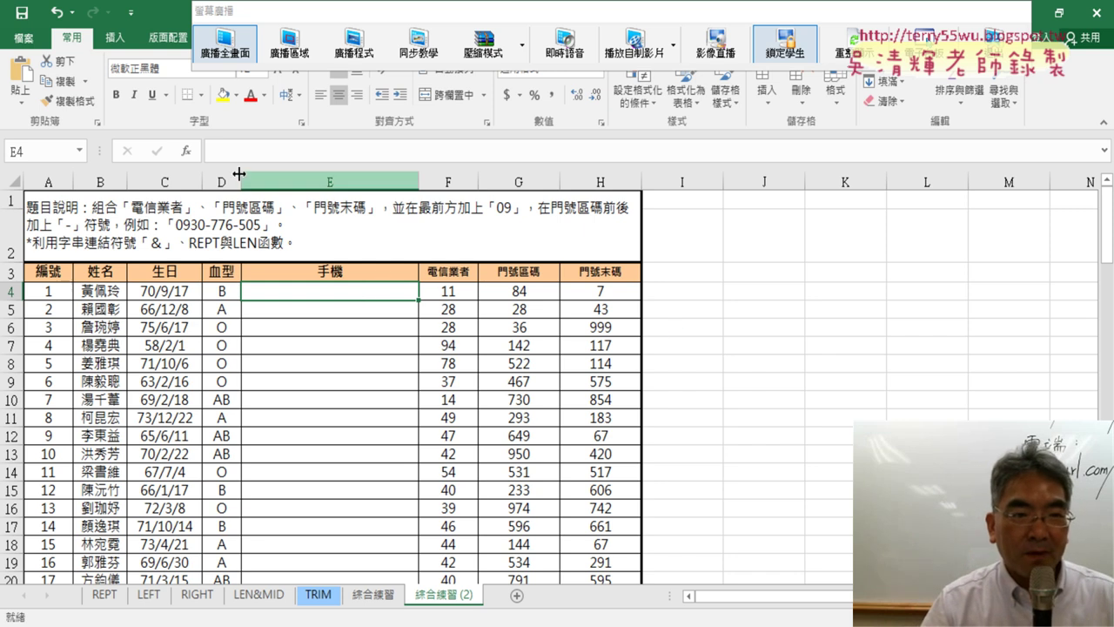
text(=)
click(186, 151)
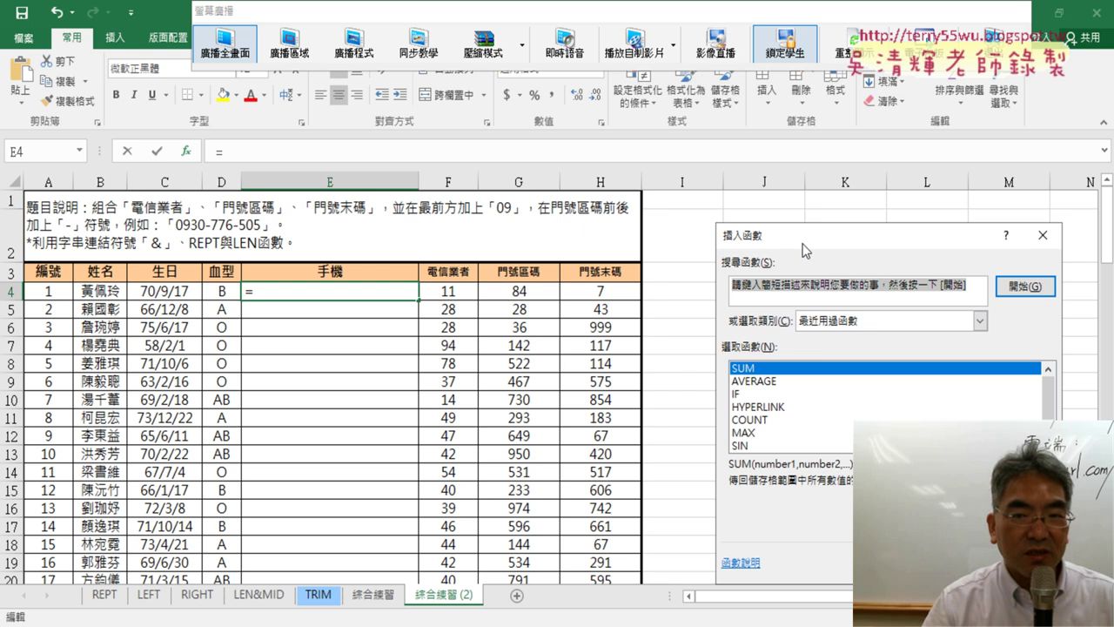
Pick the user-defined FormatPhoneNumber function for E4 in Insert Function
drag(803, 244, 398, 134)
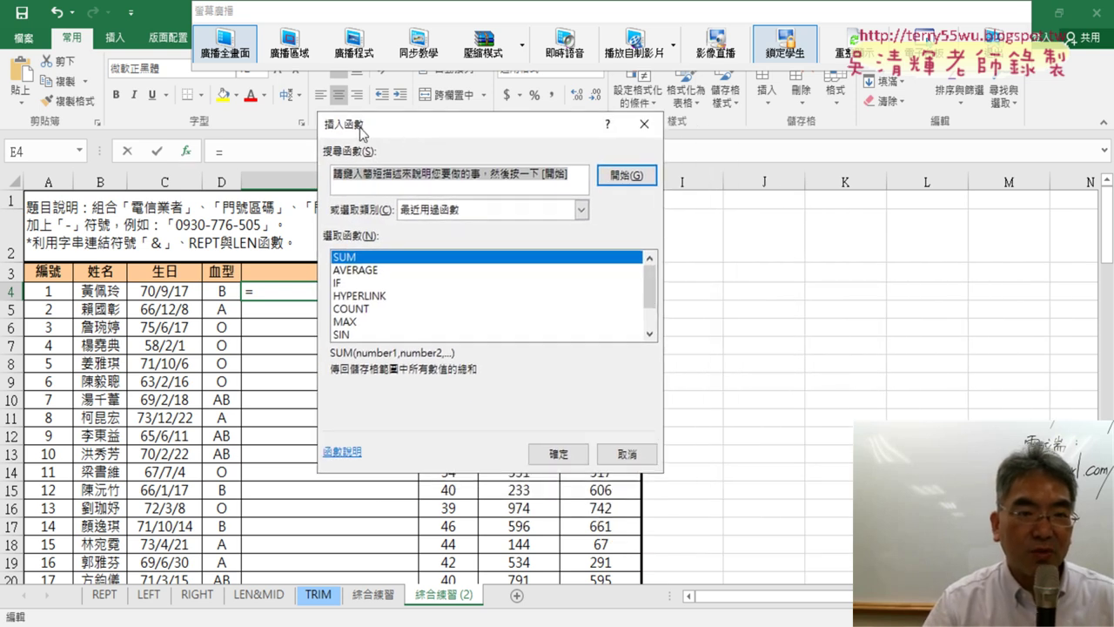
click(503, 213)
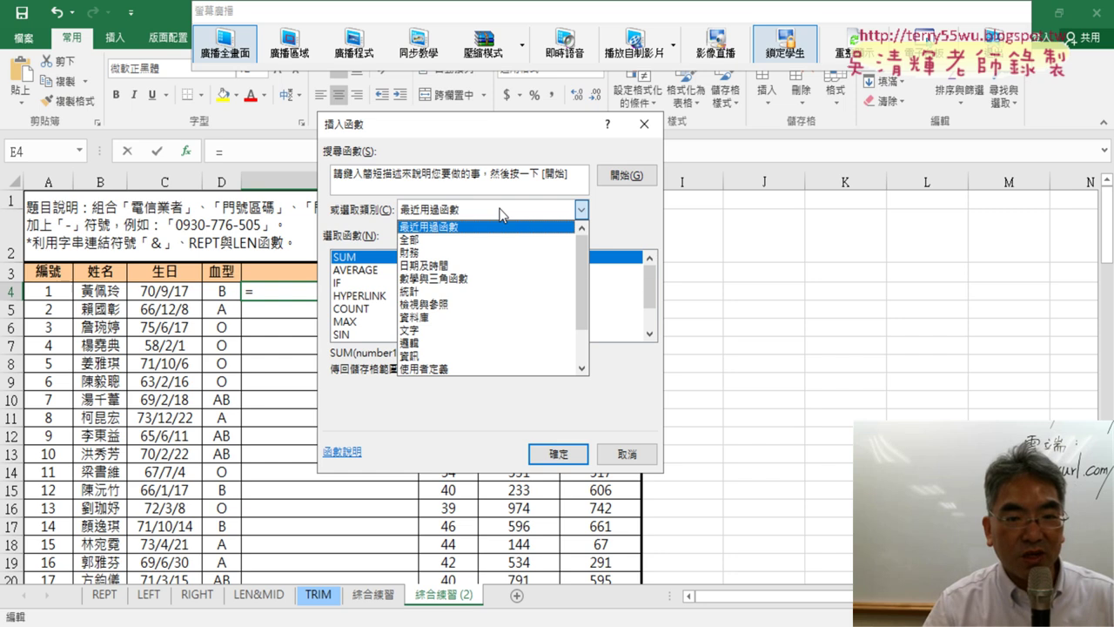
click(447, 369)
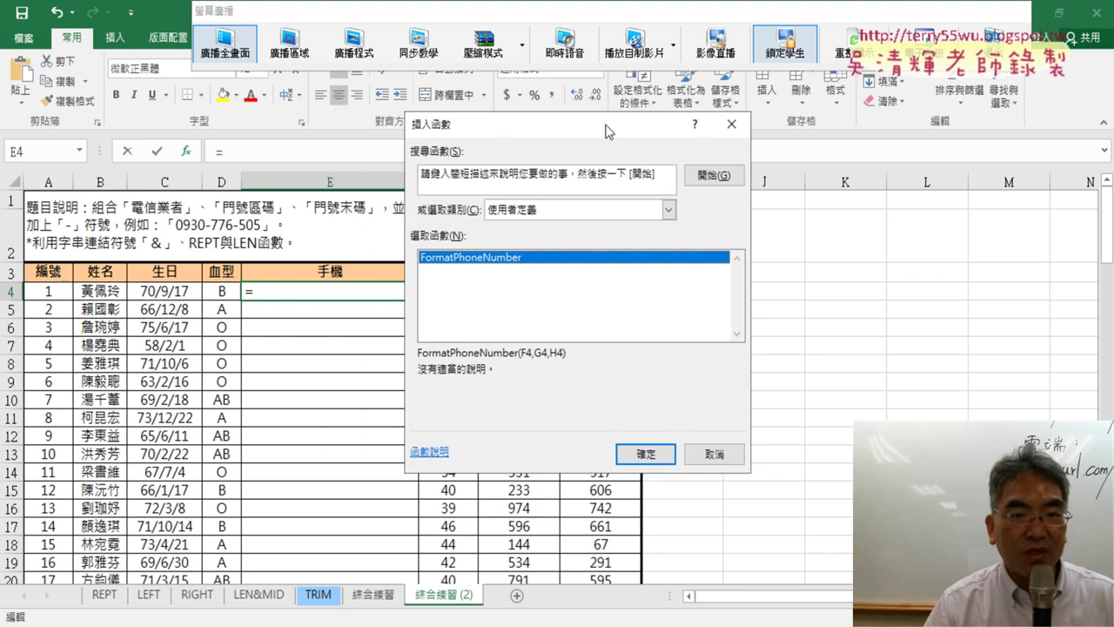
drag(506, 132, 664, 131)
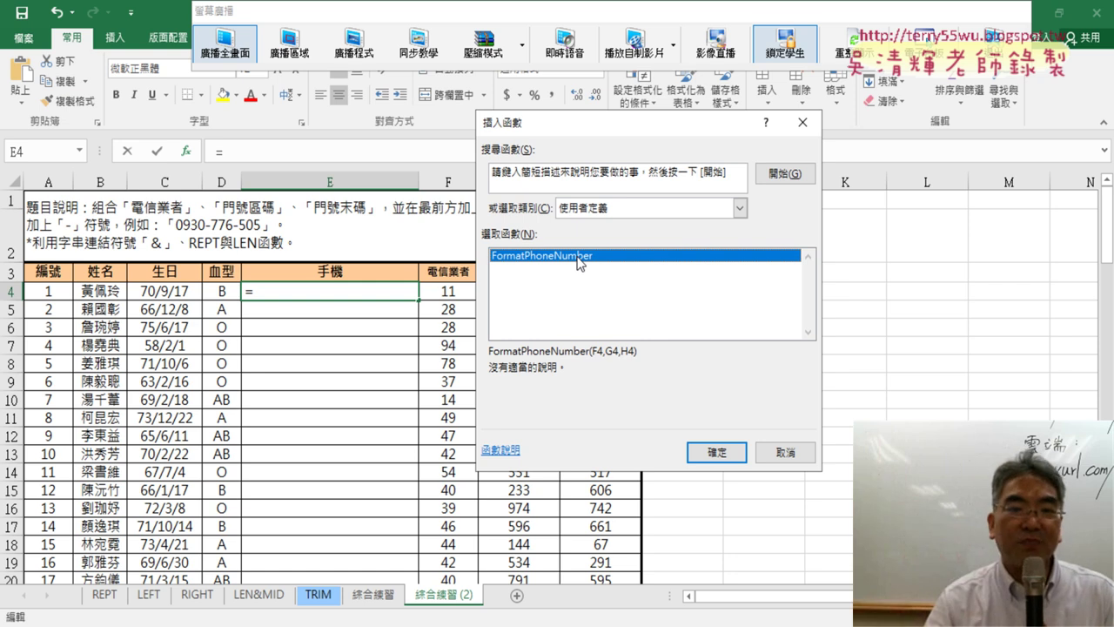
click(716, 452)
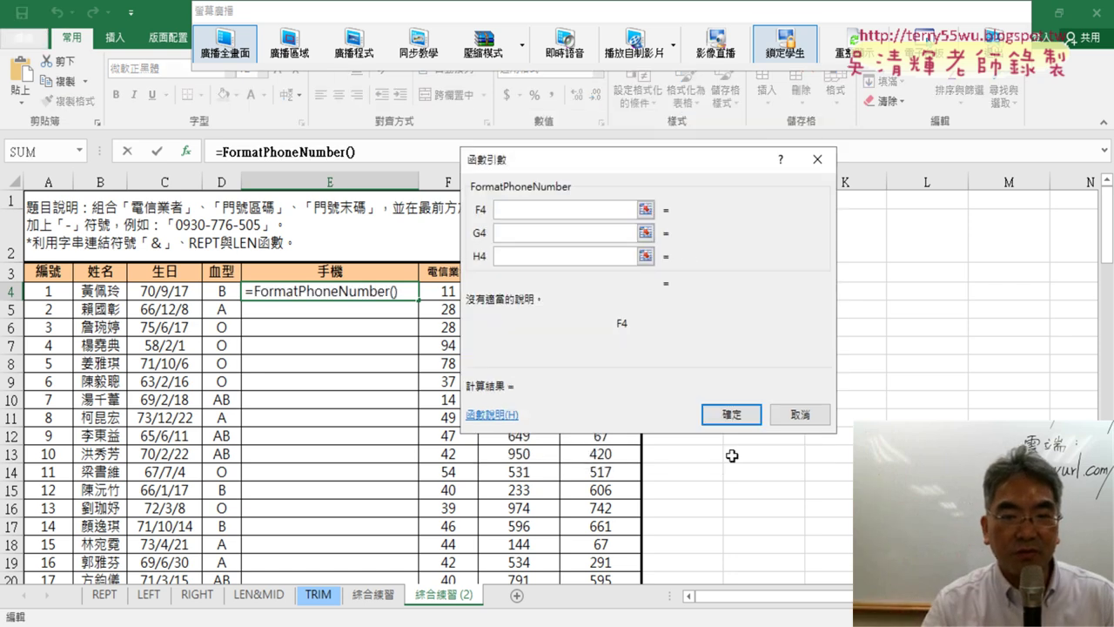
Set its arguments to F4, G4, H4, confirm, and fill the formula down column E
drag(647, 173, 814, 170)
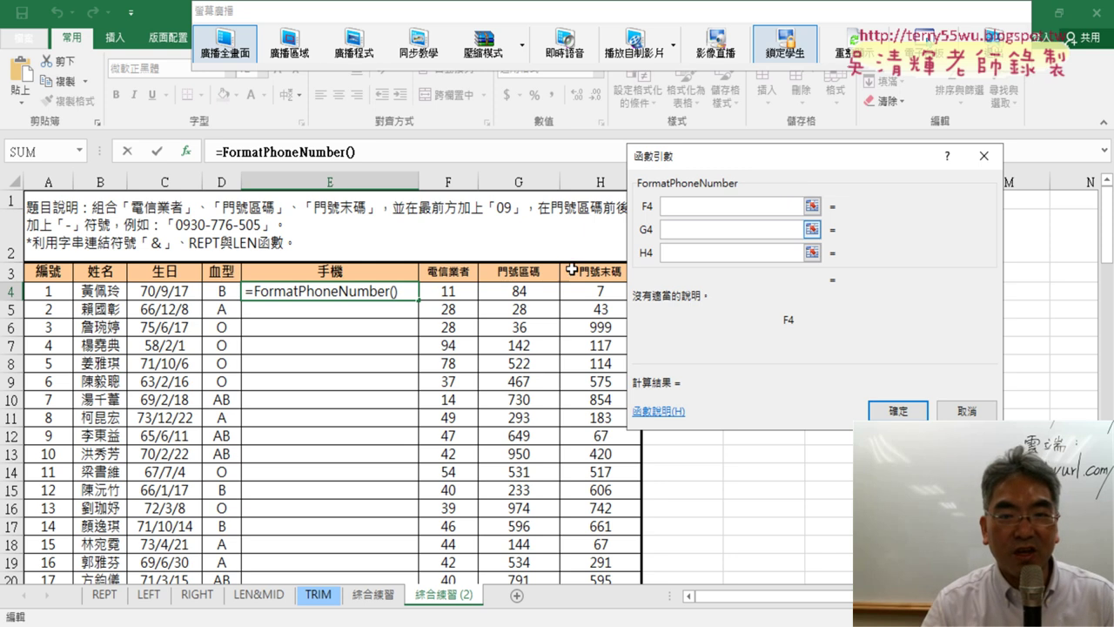
text(F4)
click(680, 228)
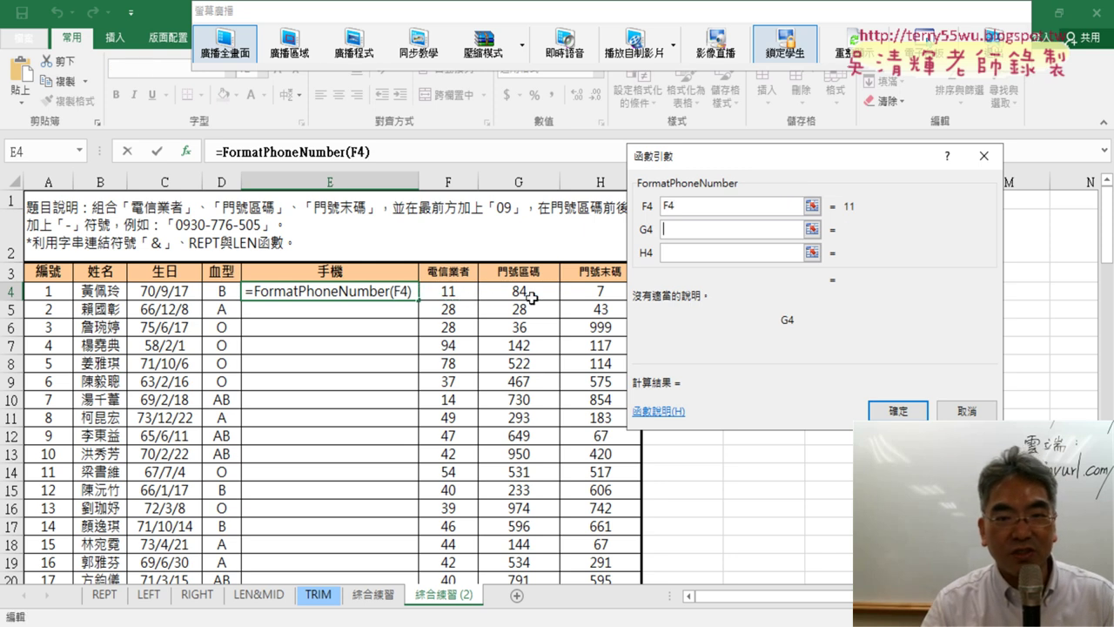
click(531, 298)
click(694, 252)
click(596, 294)
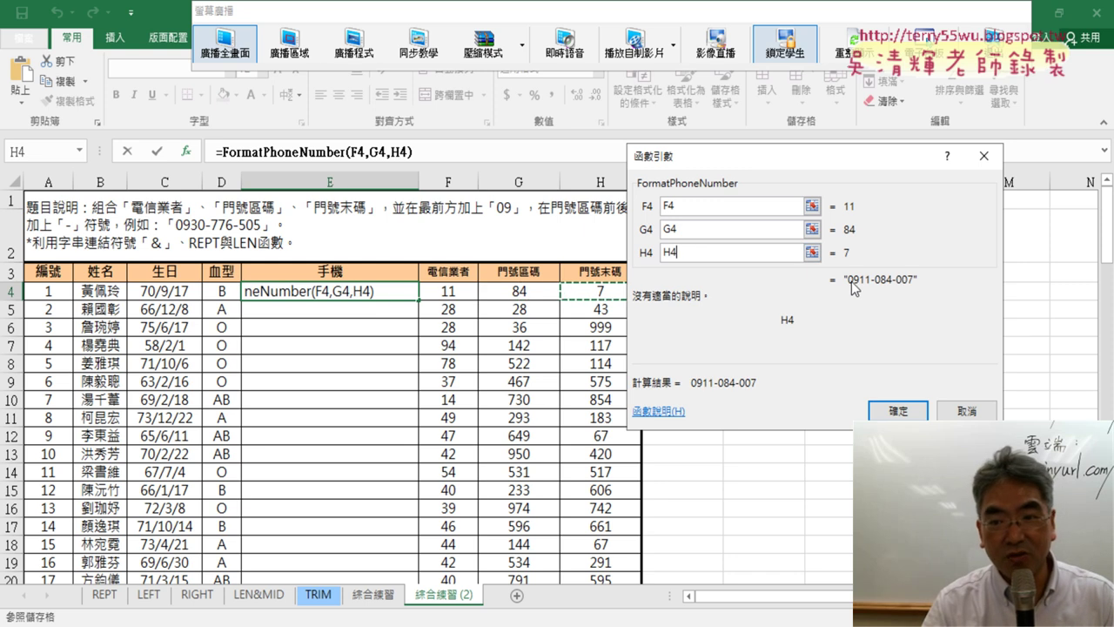
click(905, 412)
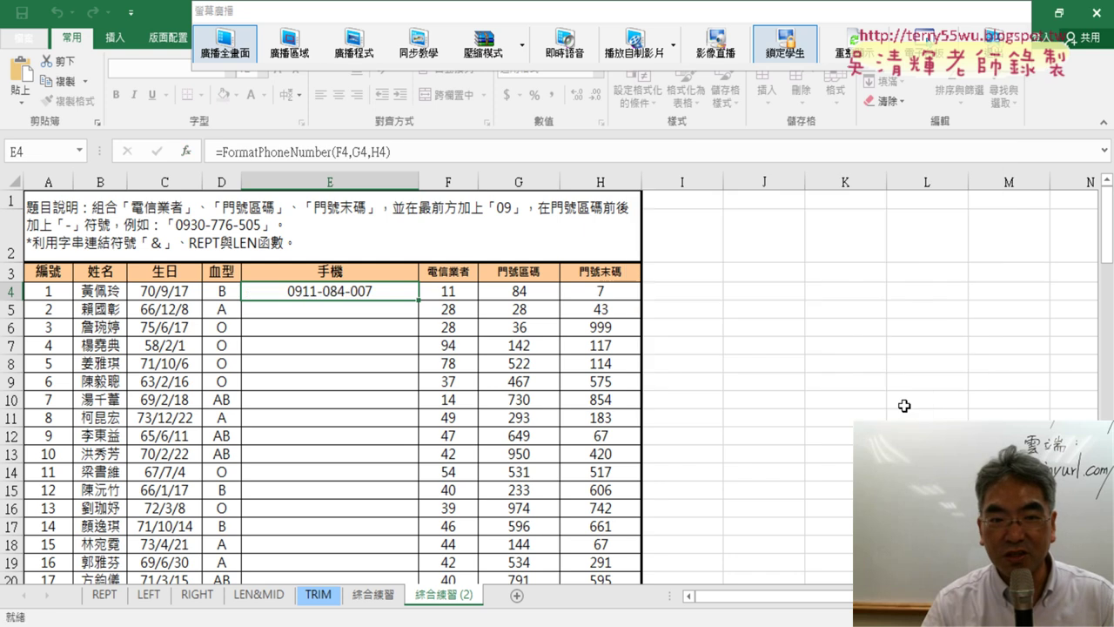
double_click(419, 299)
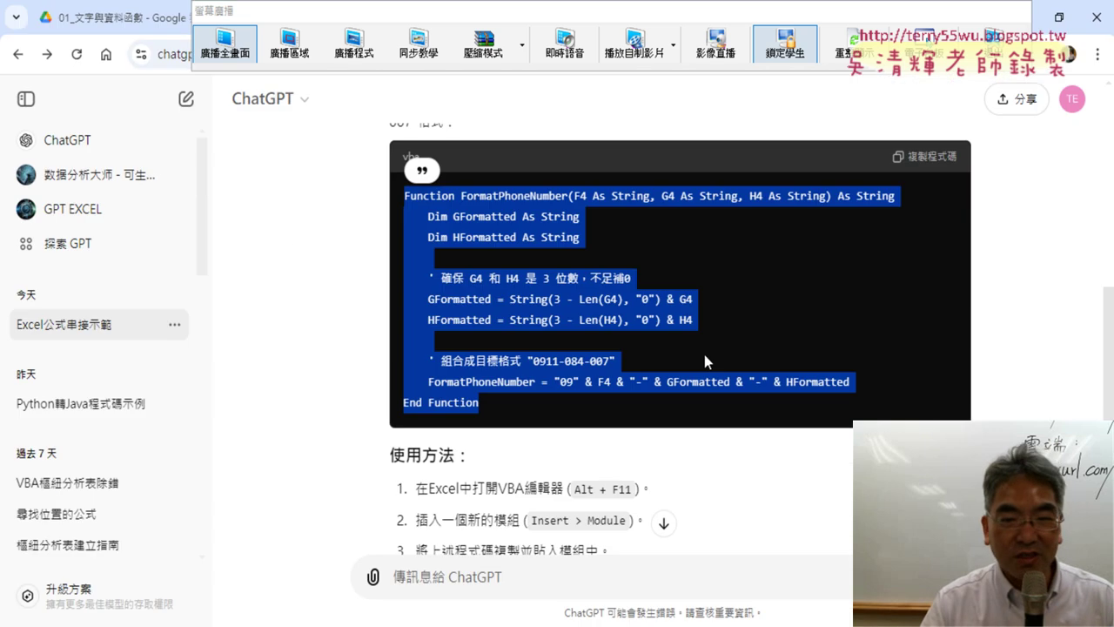
Review the chat's original formula request and the request to convert it to VBA
scroll(704, 354, up, 4)
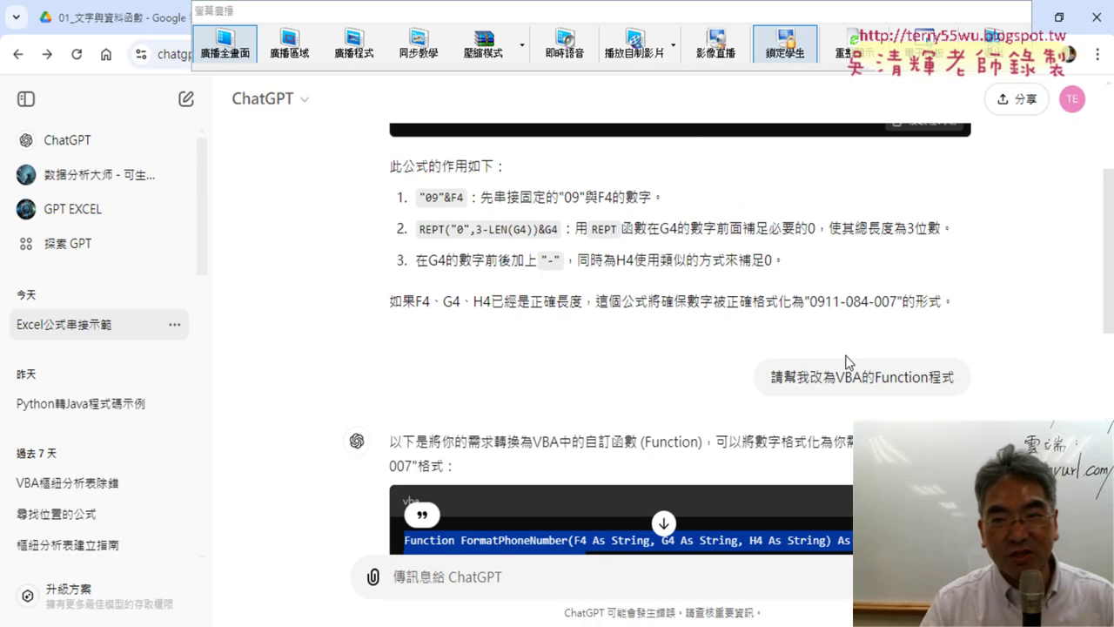
scroll(846, 362, up, 5)
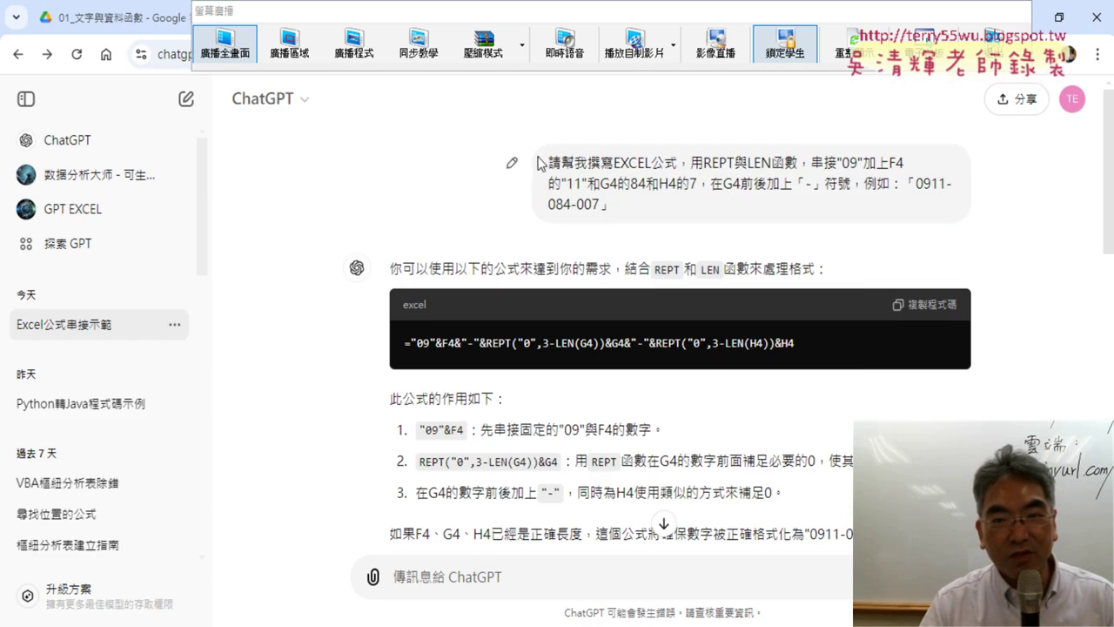
drag(613, 206, 545, 161)
scroll(554, 251, down, 6)
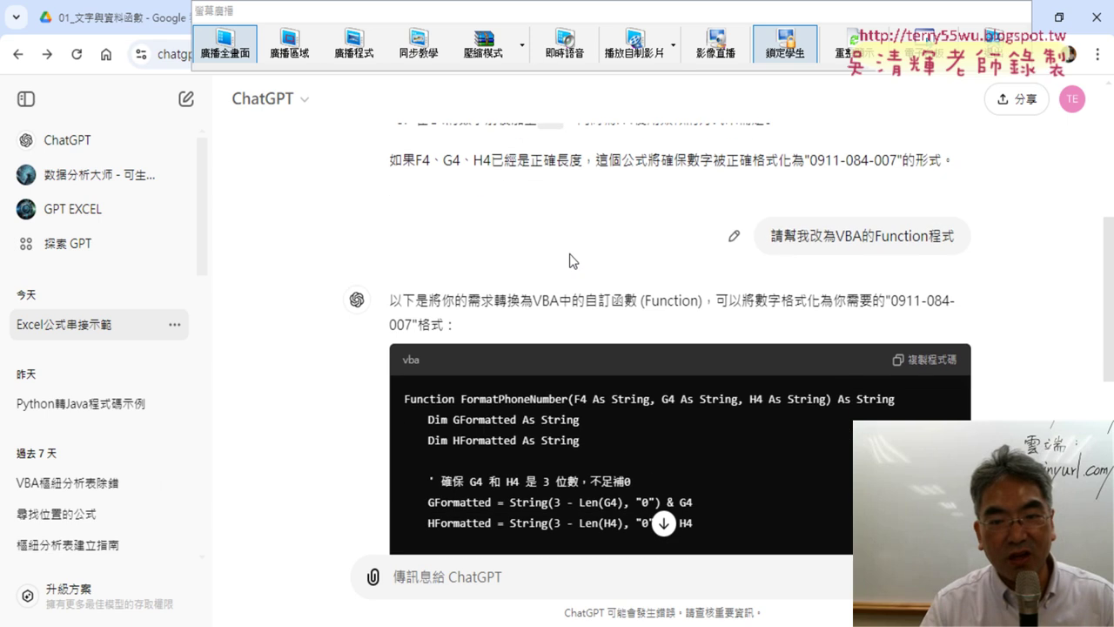
scroll(569, 253, down, 4)
scroll(573, 257, up, 4)
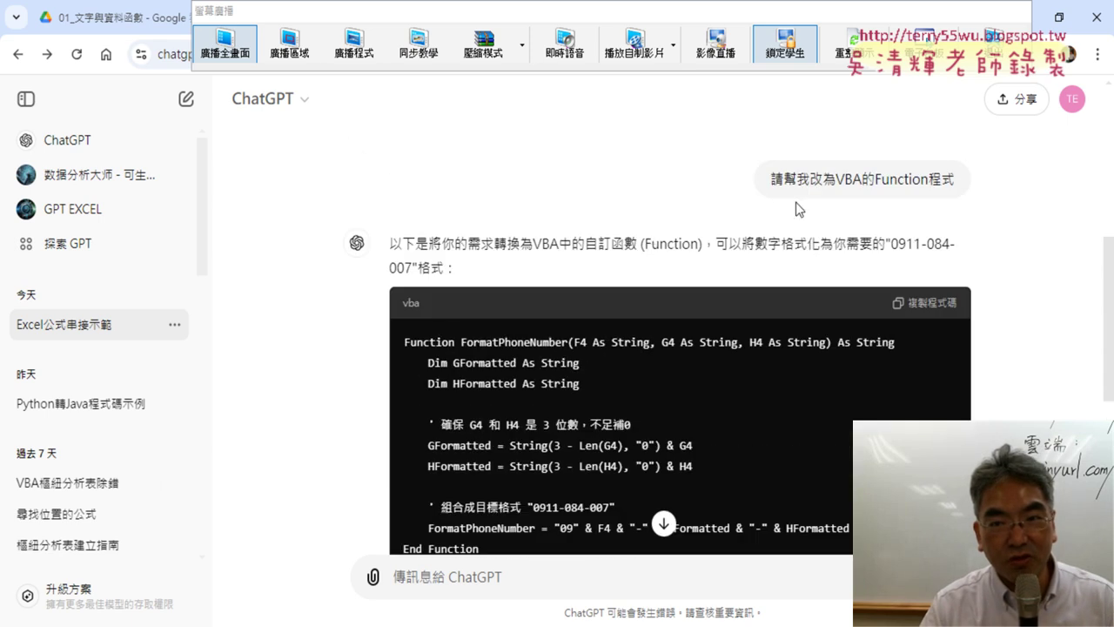
drag(771, 181, 928, 178)
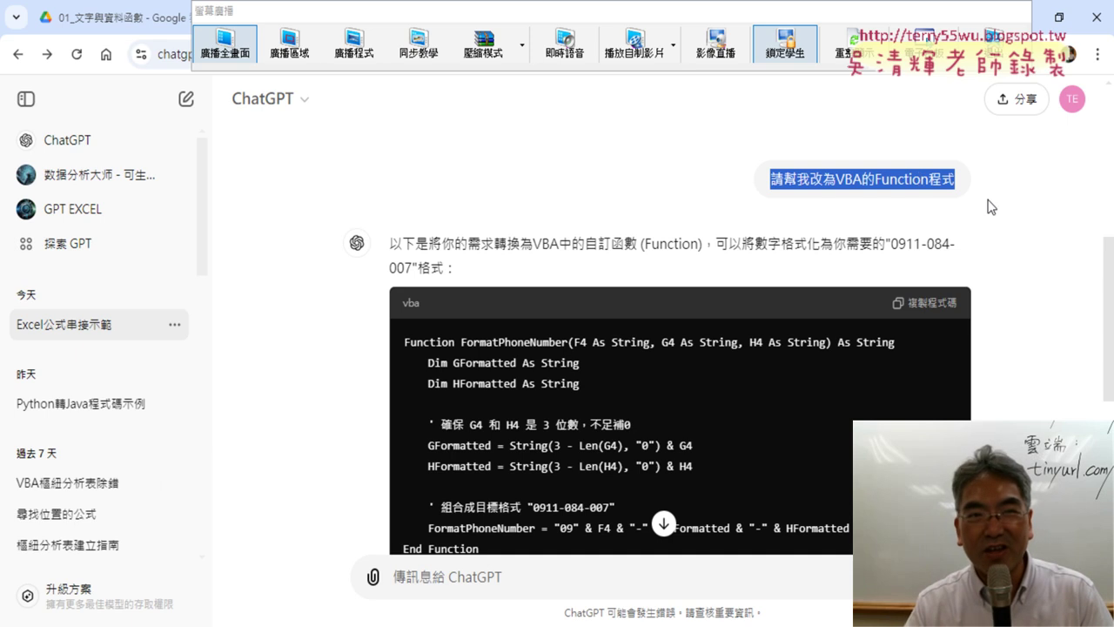
Select the answer's complete FormatPhoneNumber code from Function to End Function
scroll(696, 241, down, 1)
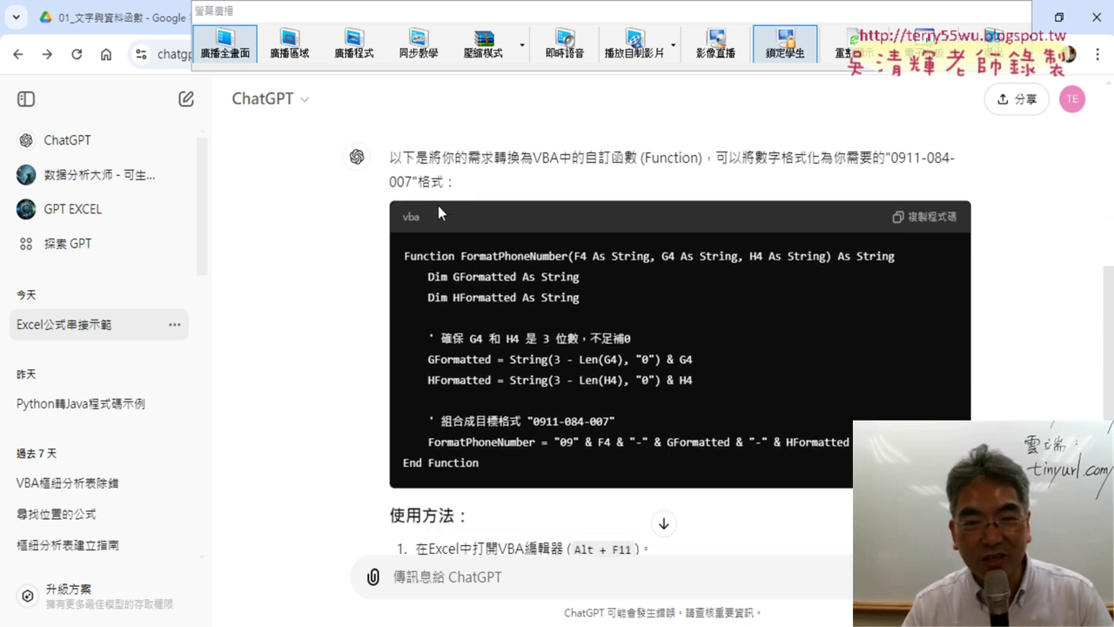
drag(388, 157, 472, 178)
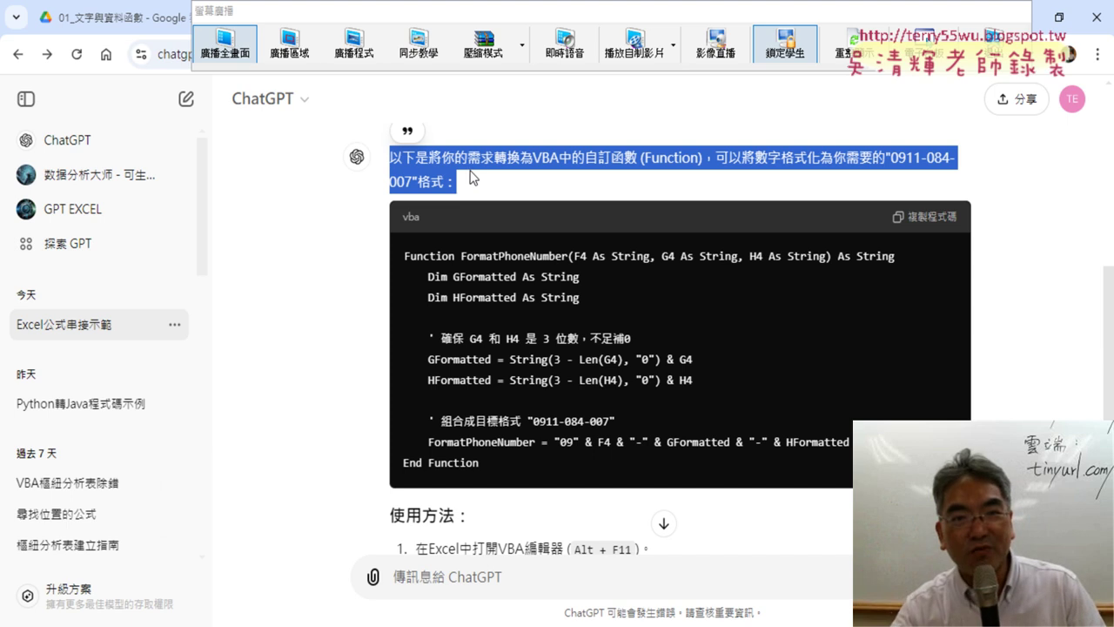
scroll(484, 323, down, 2)
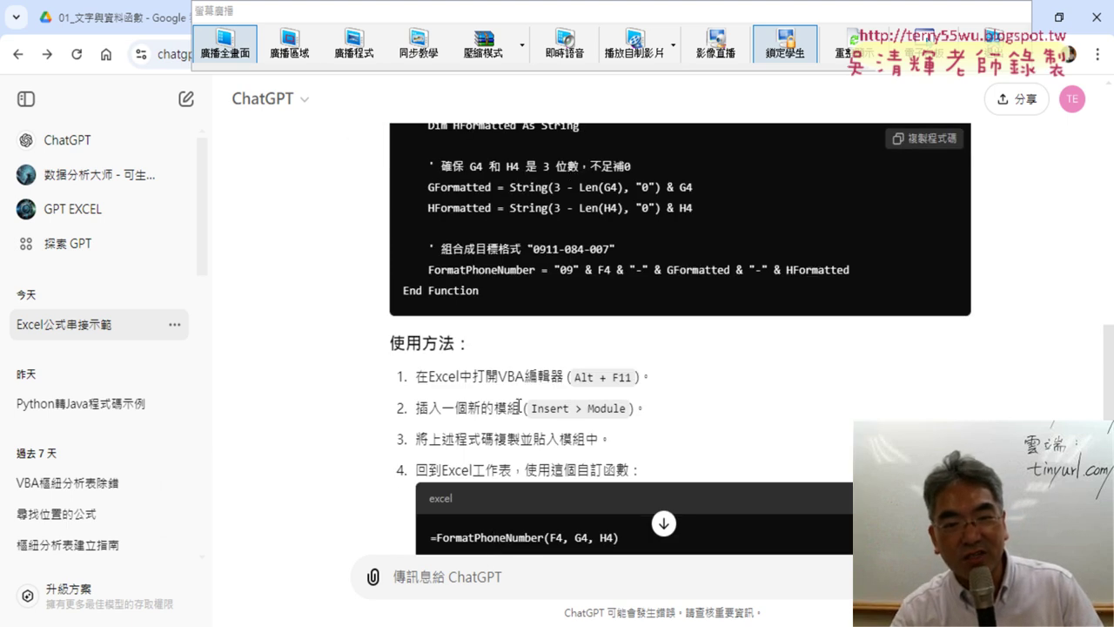
scroll(415, 267, up, 2)
drag(405, 256, 492, 470)
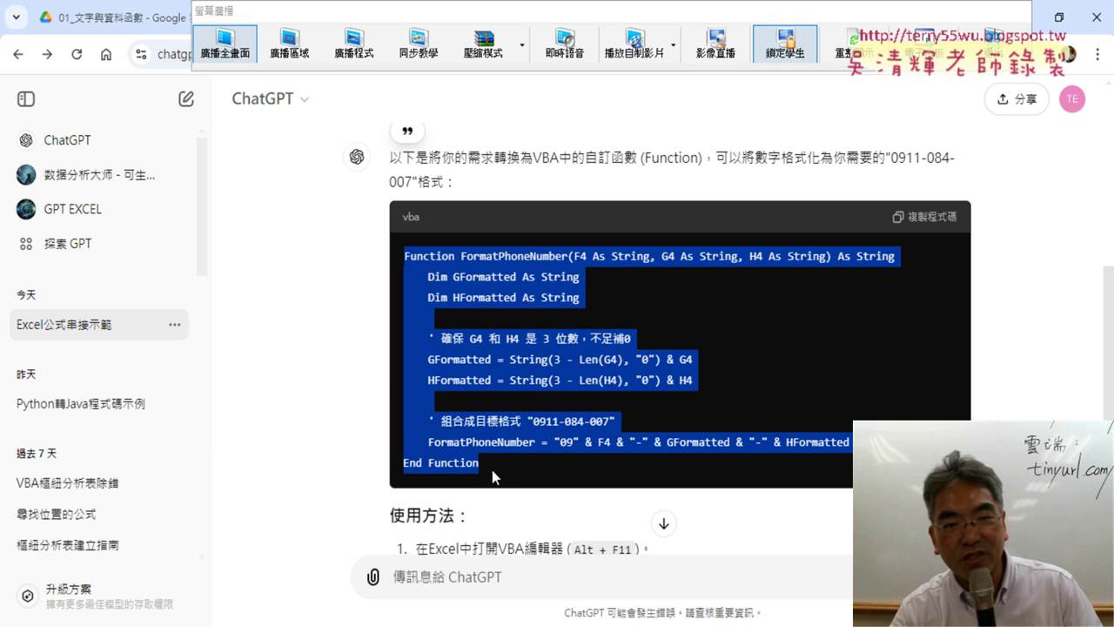
Switch to the VBA editor and display Module1 with the FormatPhoneNumber code
key(alt+Tab)
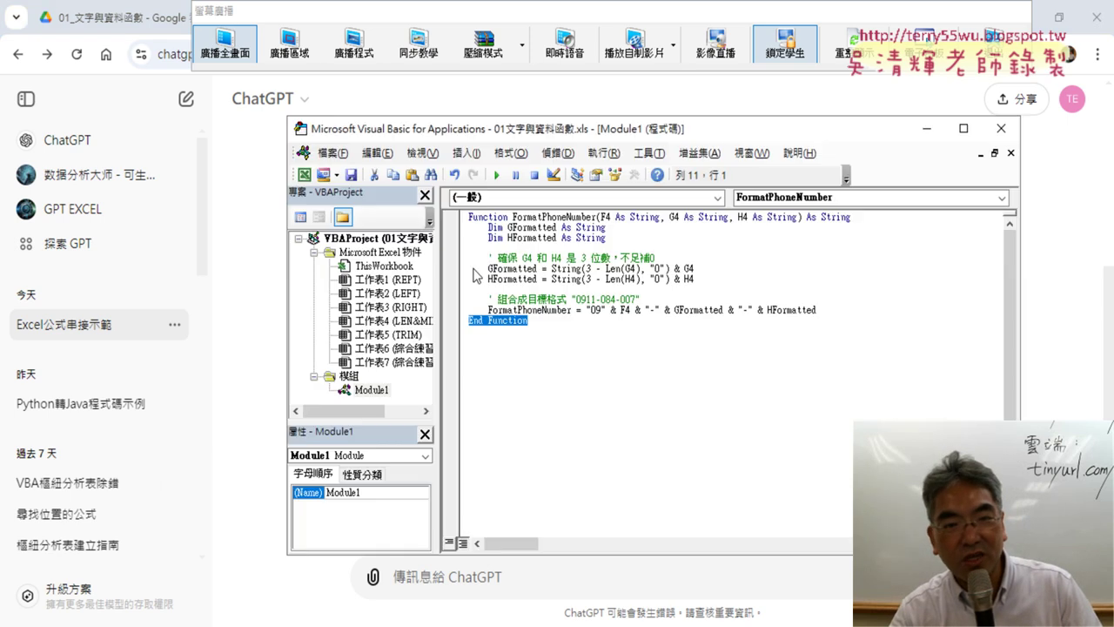
click(372, 390)
click(465, 153)
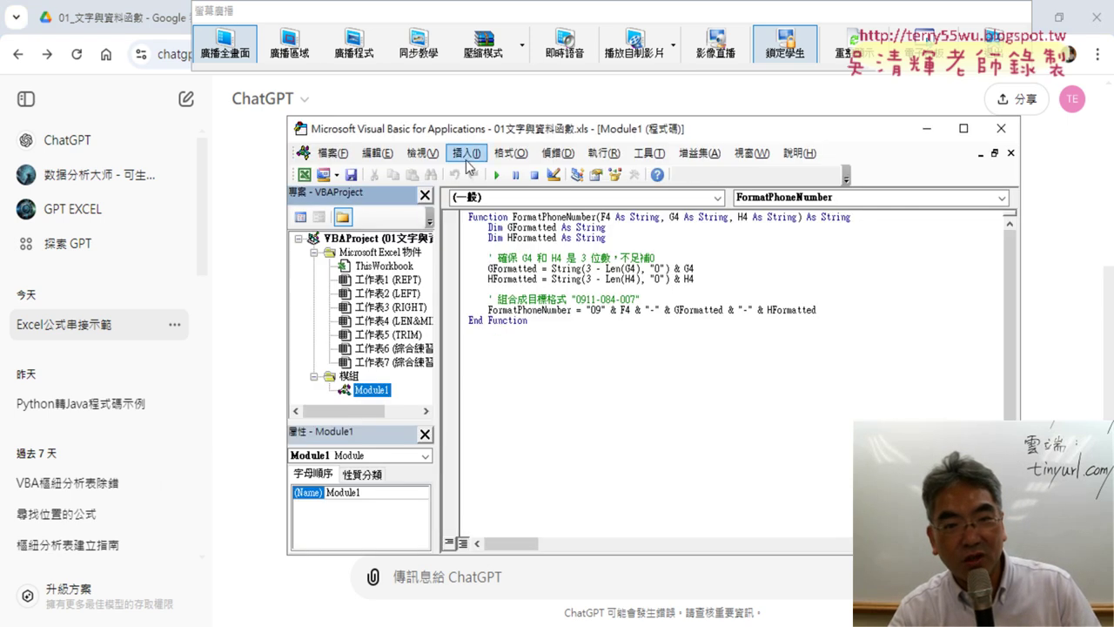
click(570, 383)
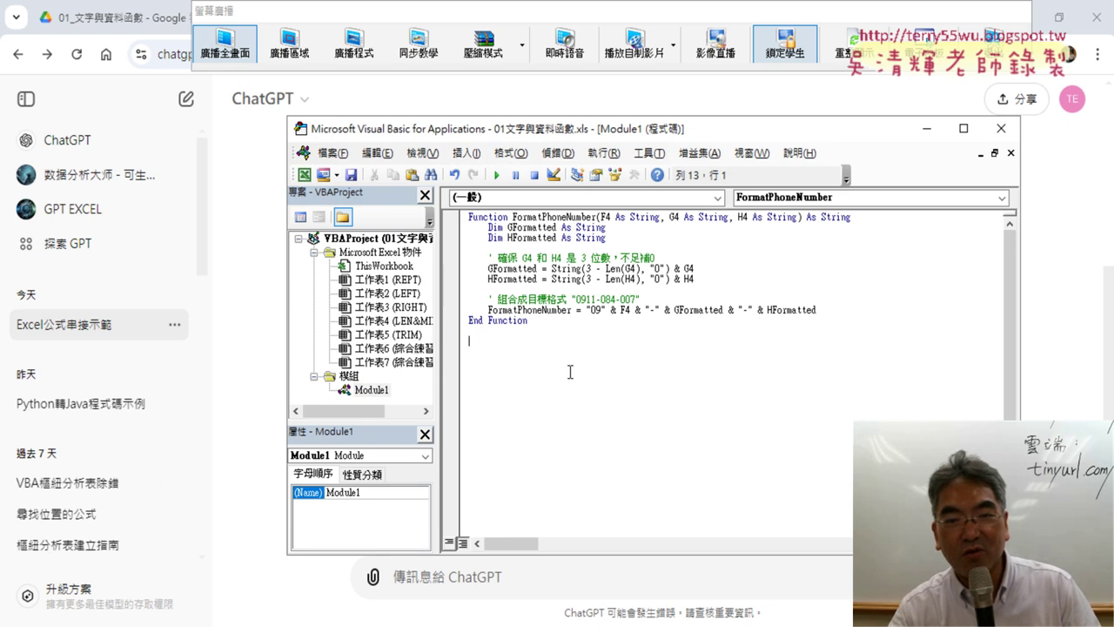